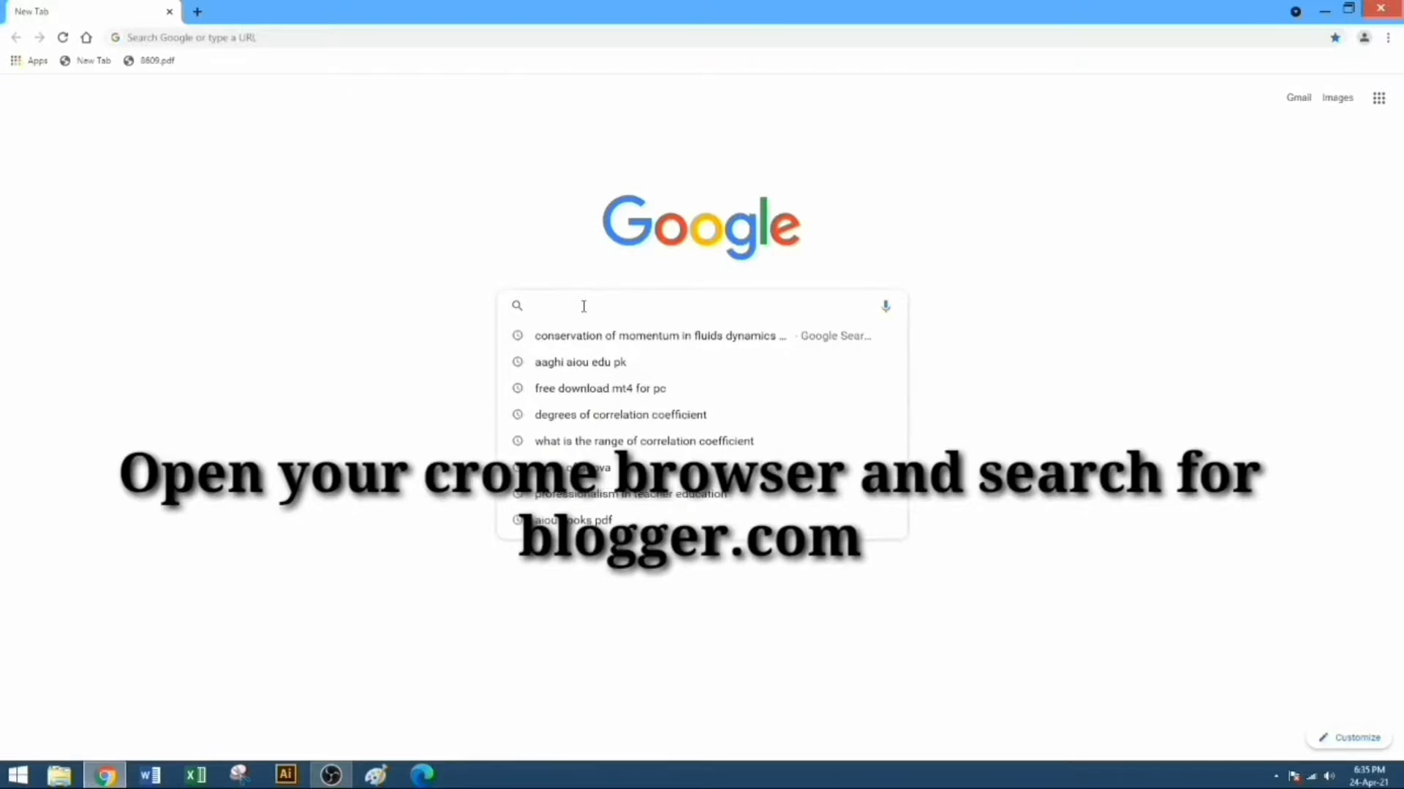
Step: Search for blogger.com in Chrome and load the Blogger home page
type("logger")
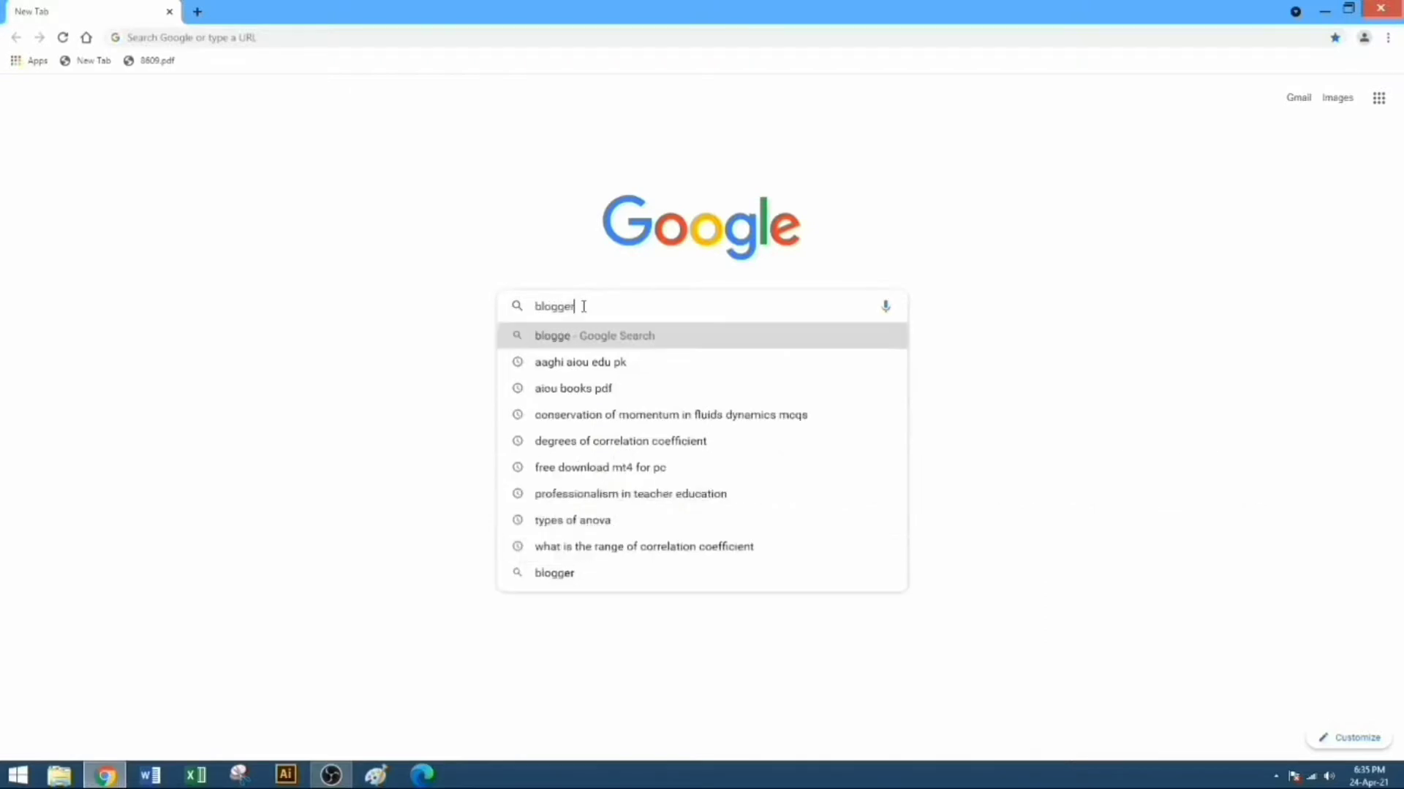
type(".com")
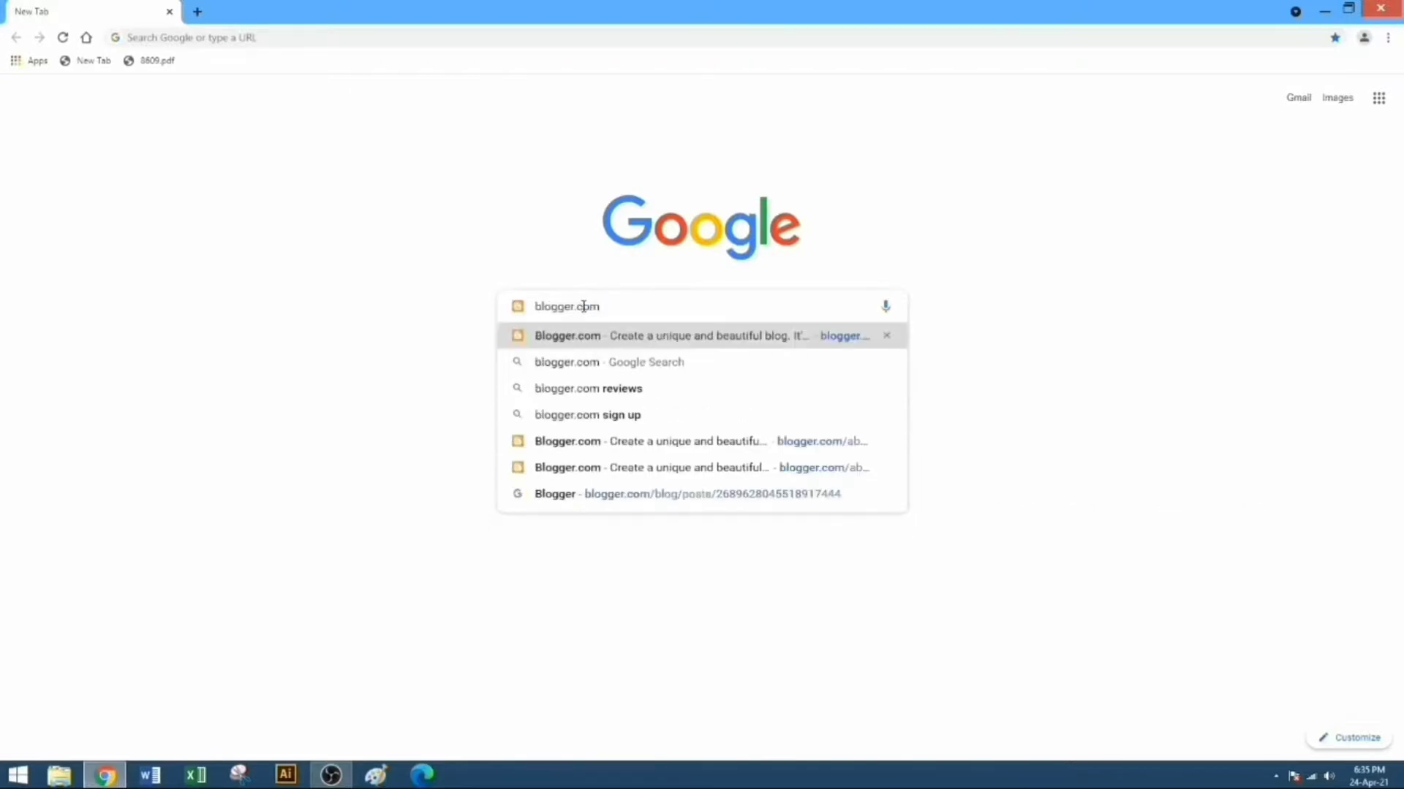
key("Return")
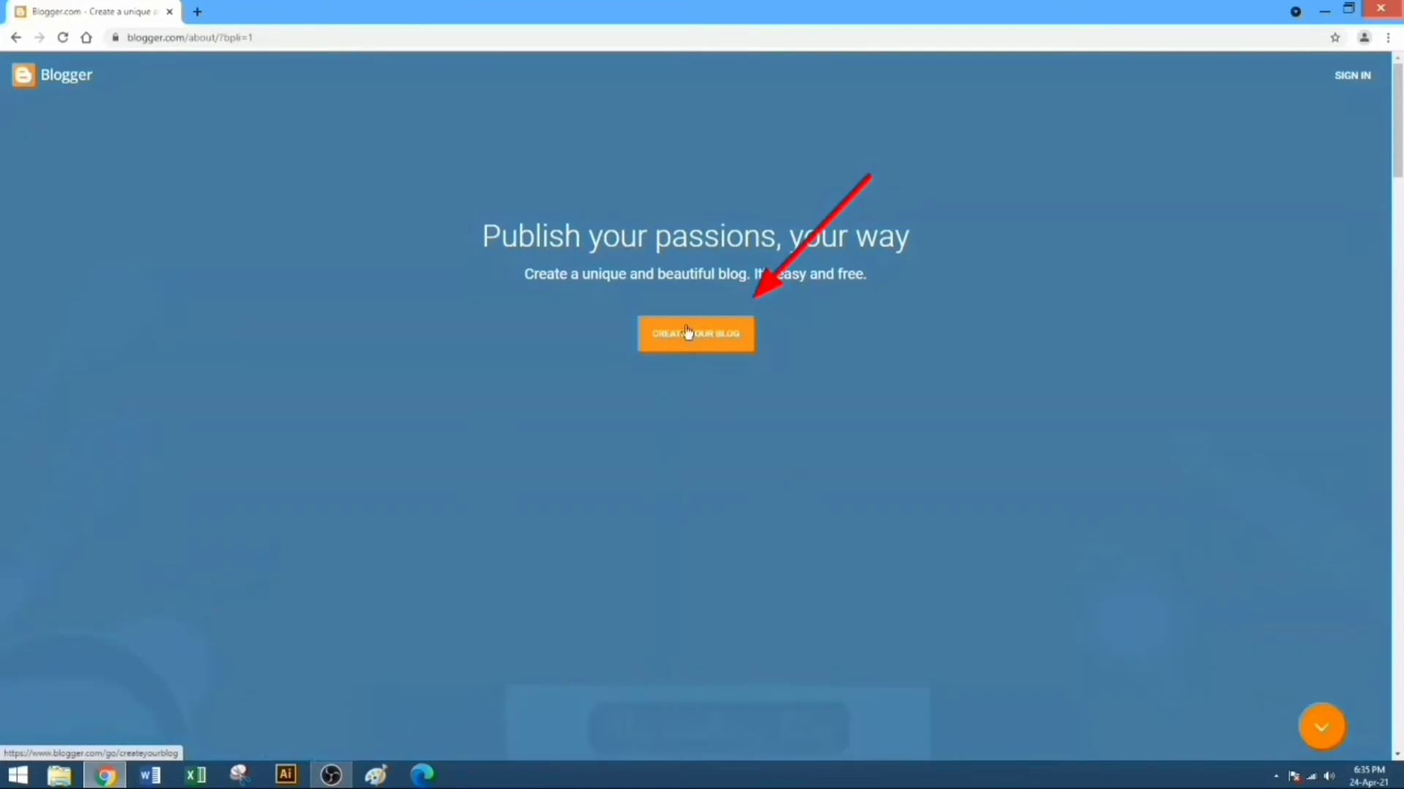
Step: Start creating a blog and sign in with the Google account's e-mail and password
left_click(687, 333)
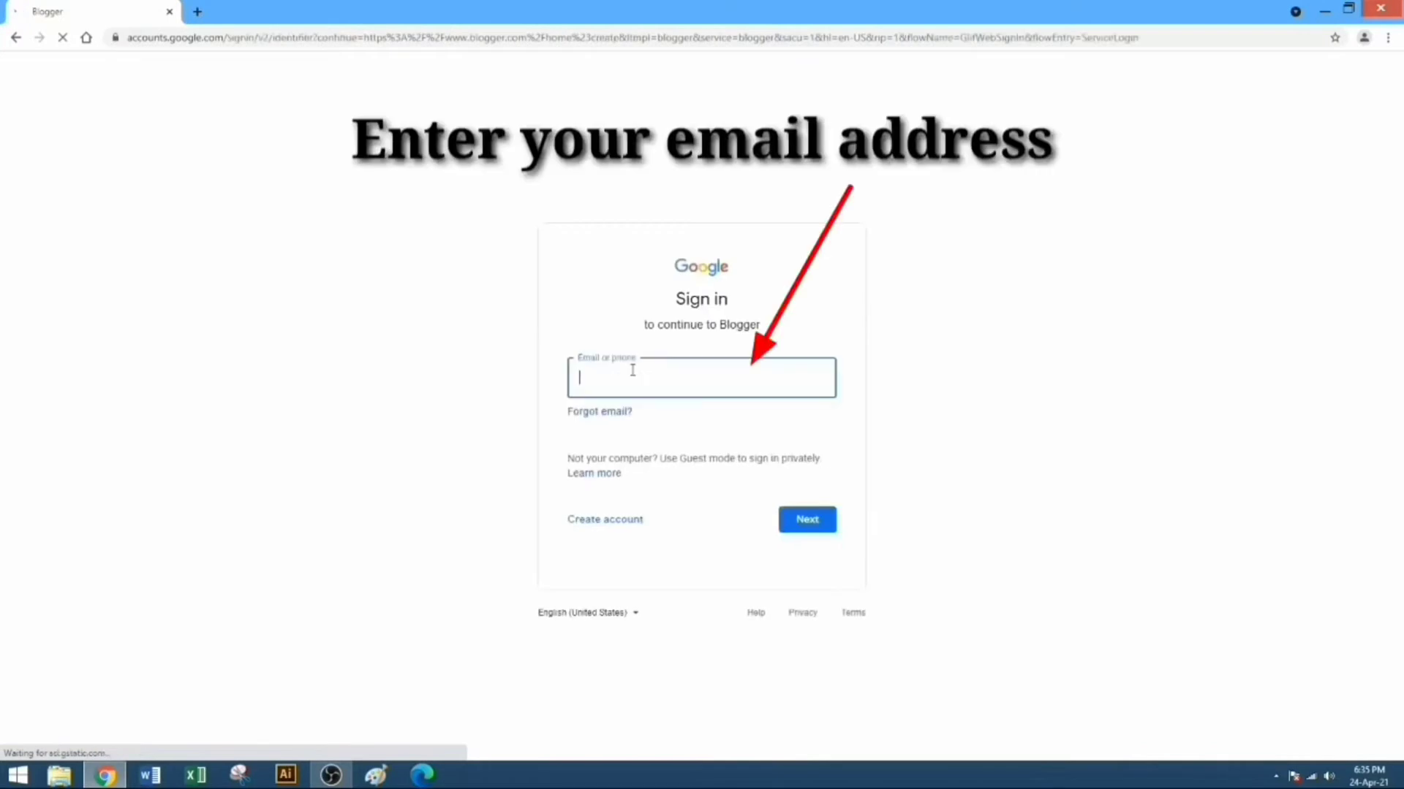
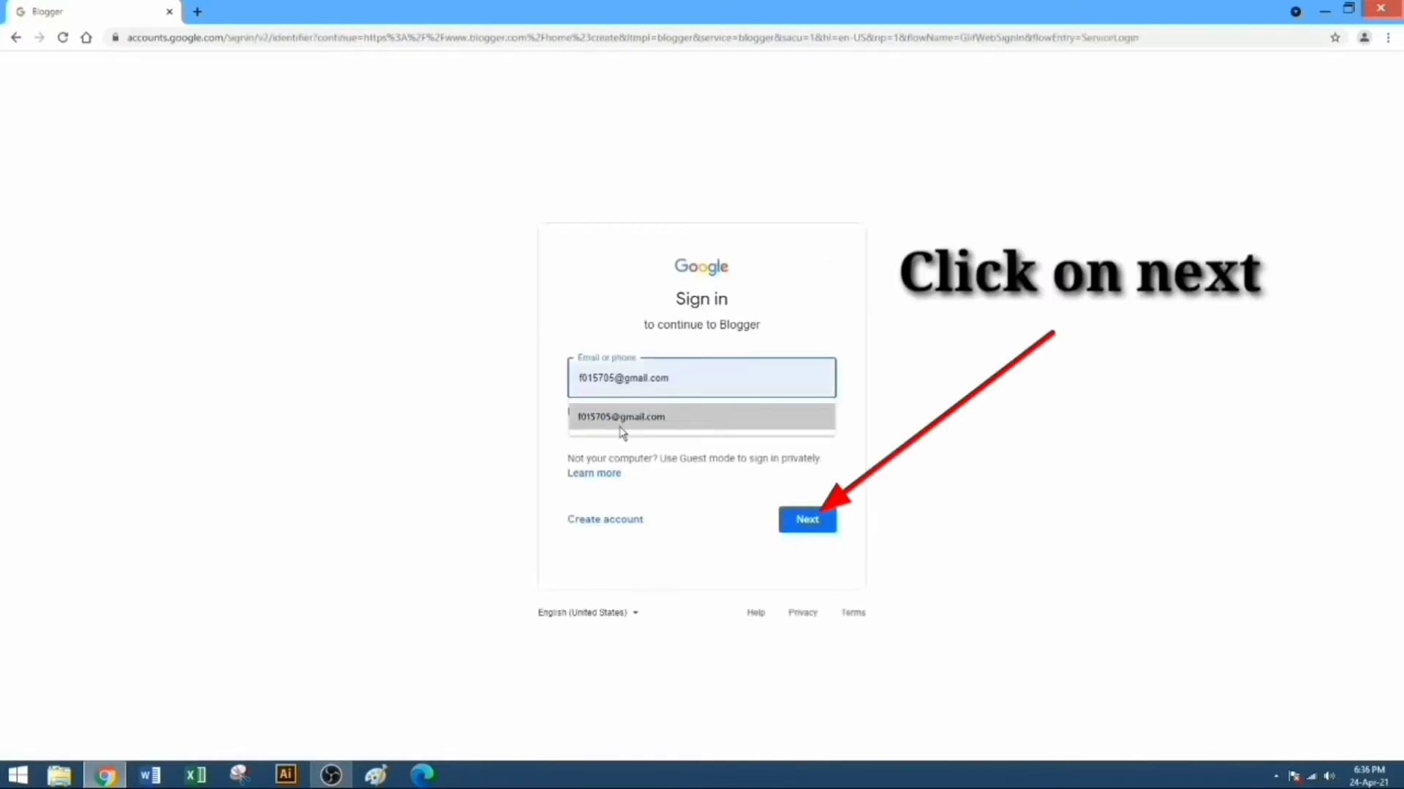
left_click(623, 430)
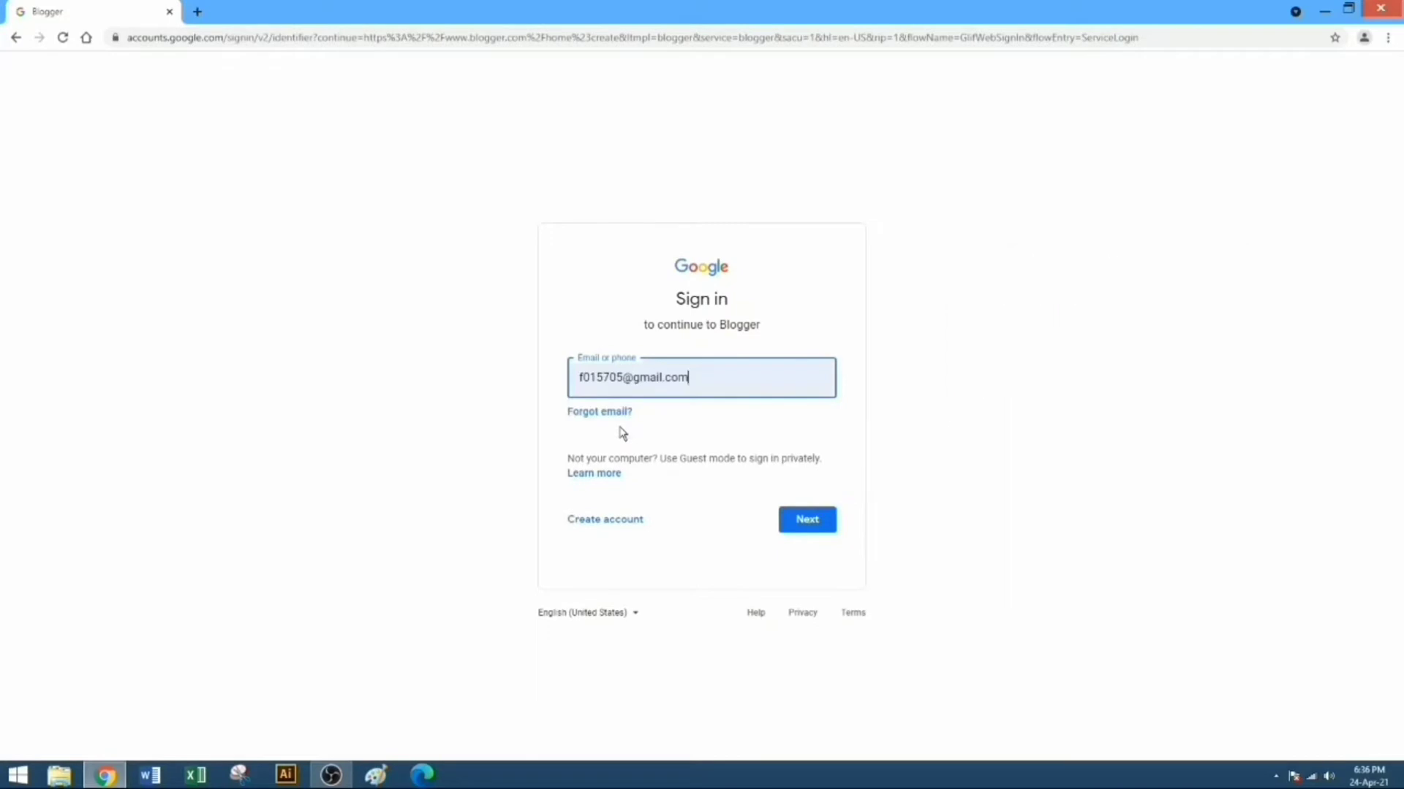
left_click(808, 524)
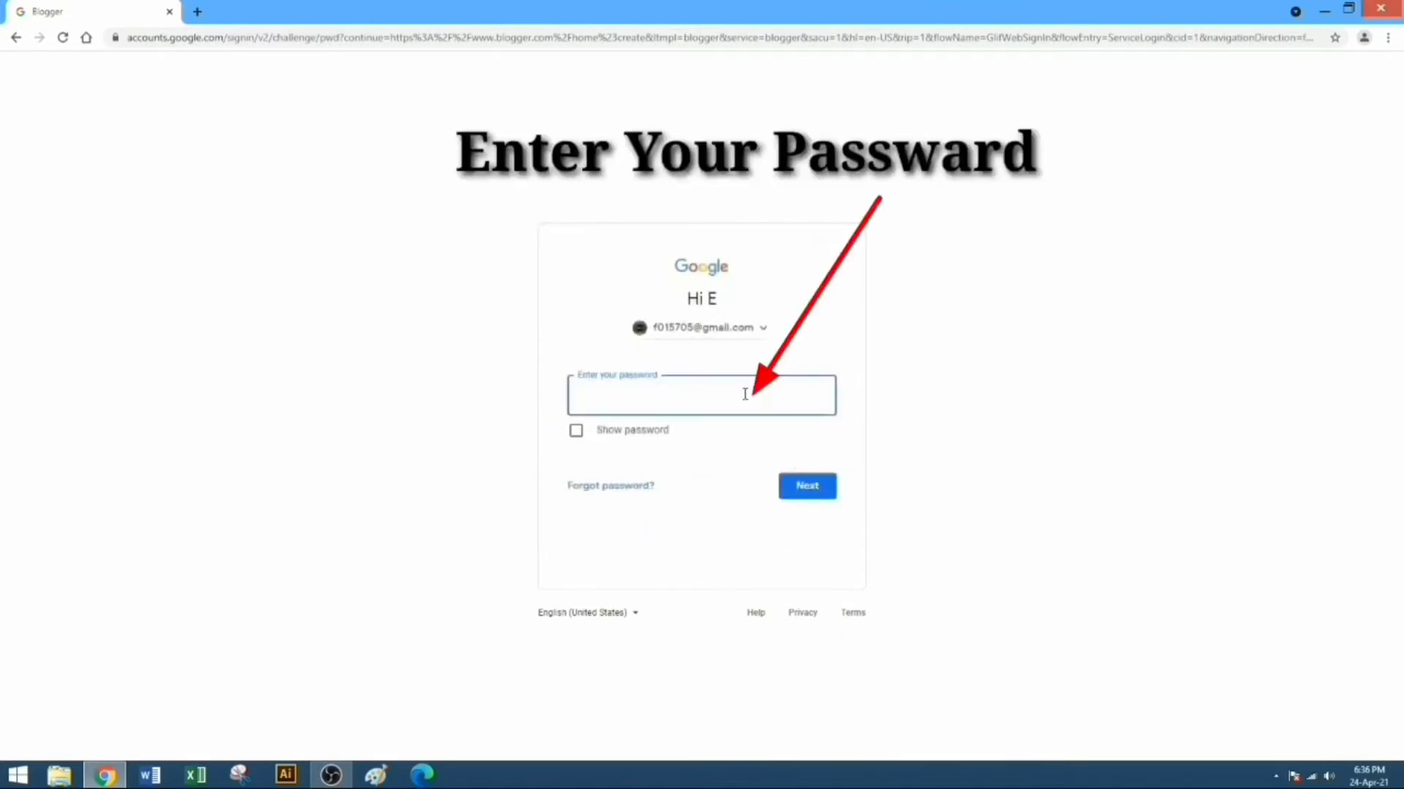
type("*")
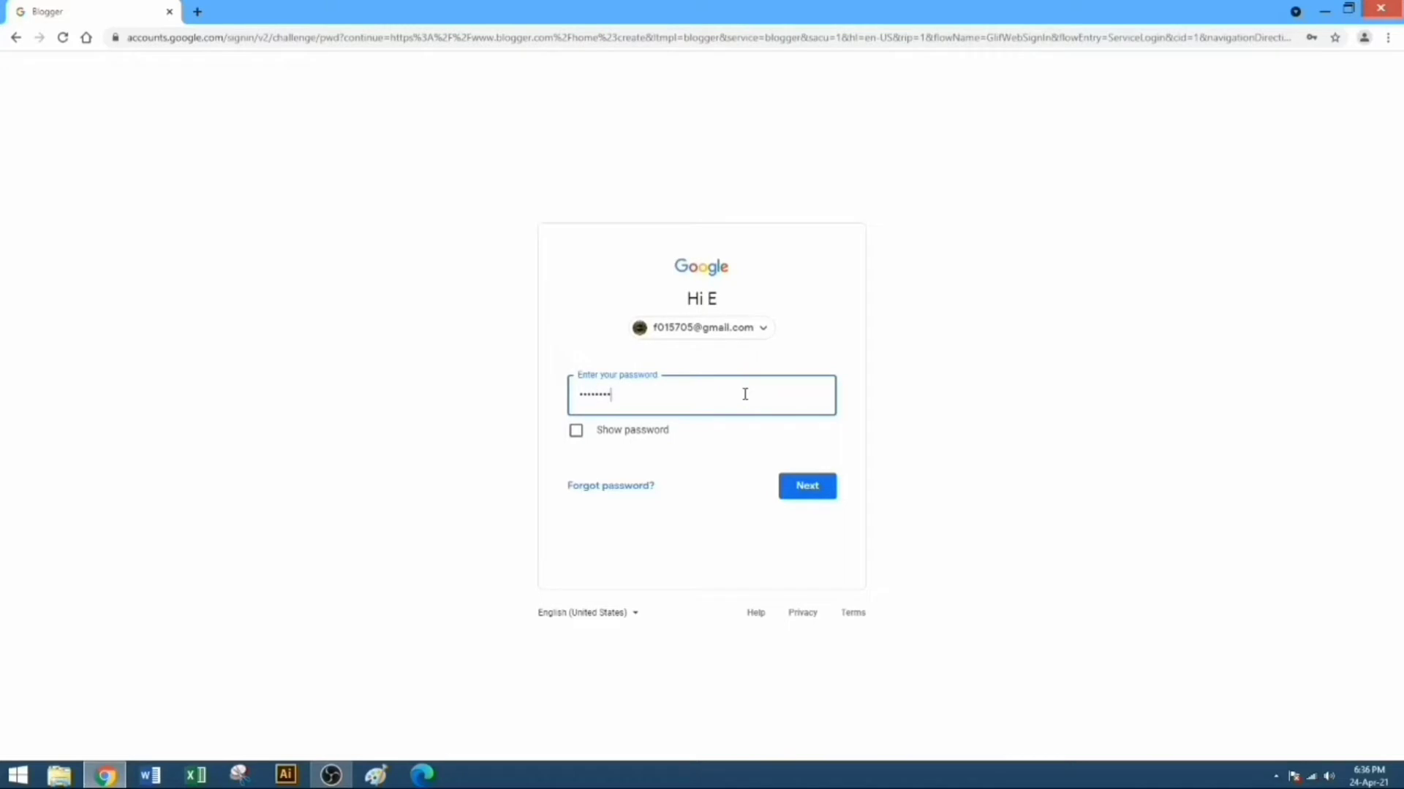
key("Return")
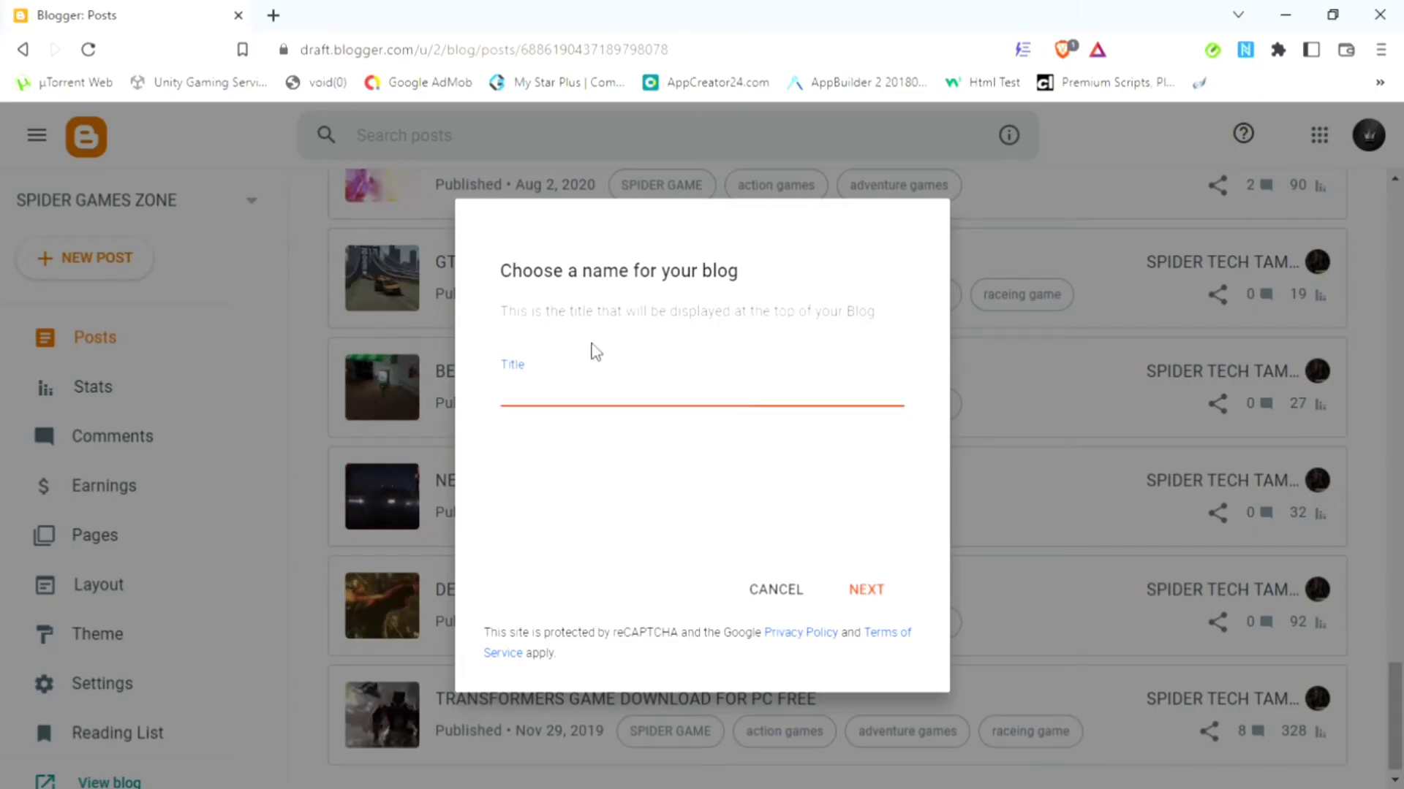
Step: Title the new blog with the author's name and settle on an available .blogspot.com address
type("Srikanth")
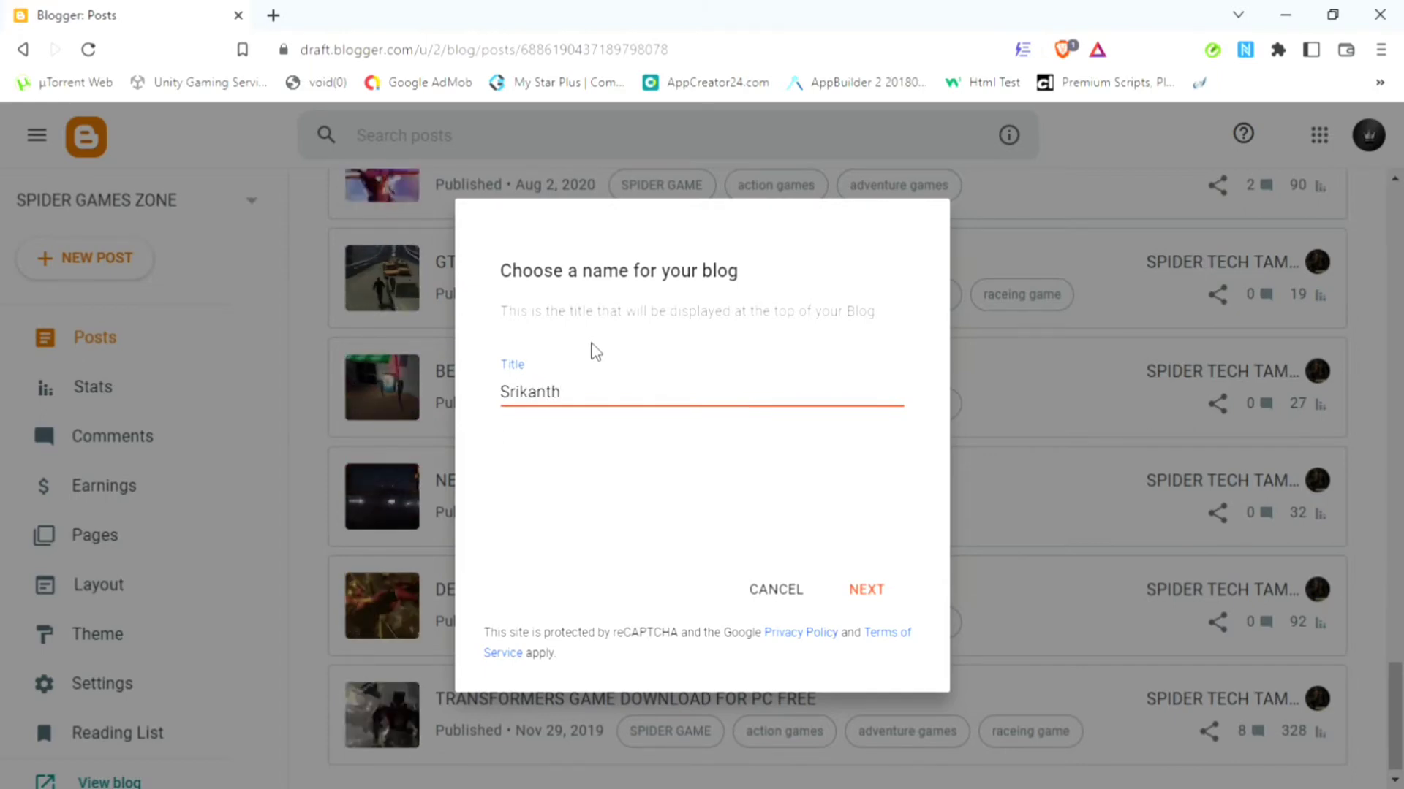
type("JK")
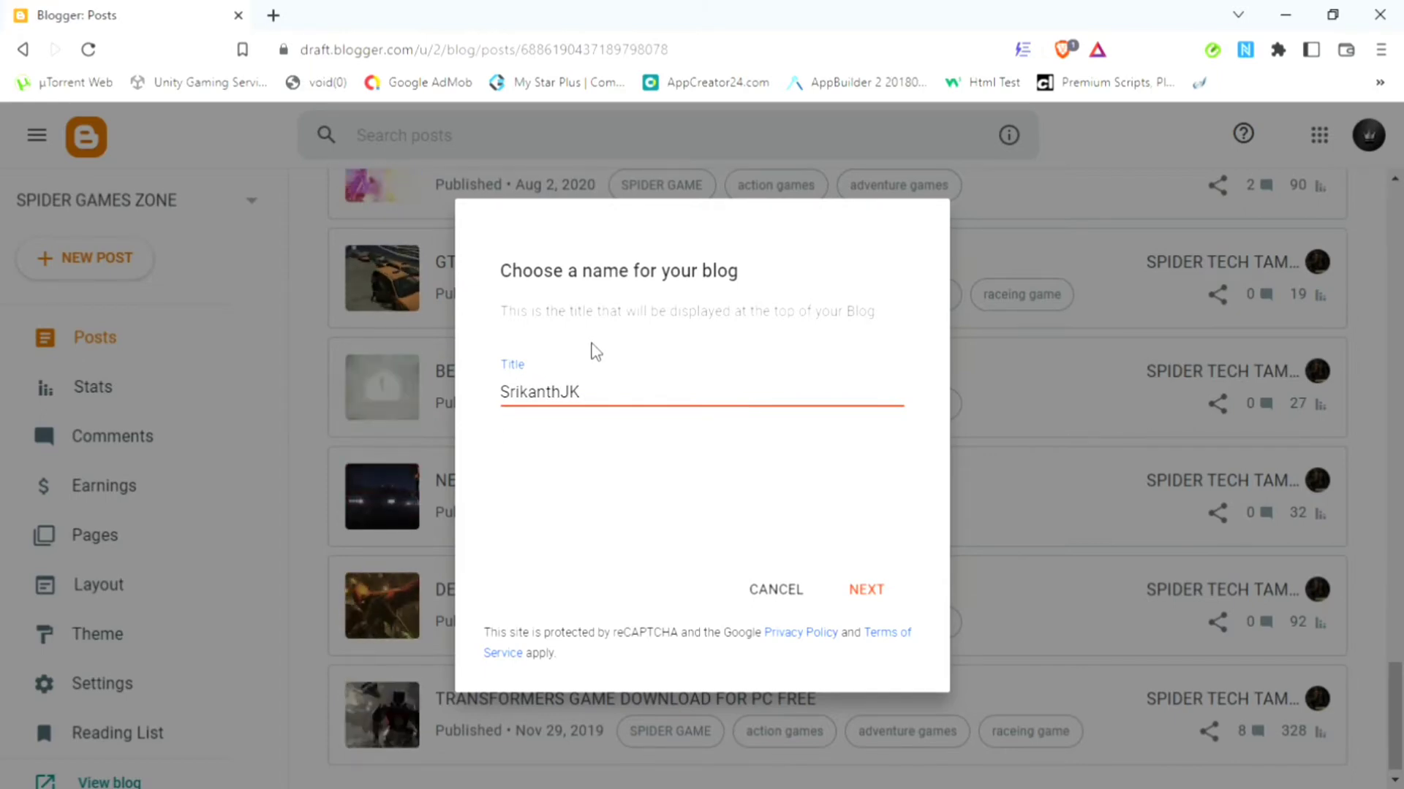
left_click(866, 594)
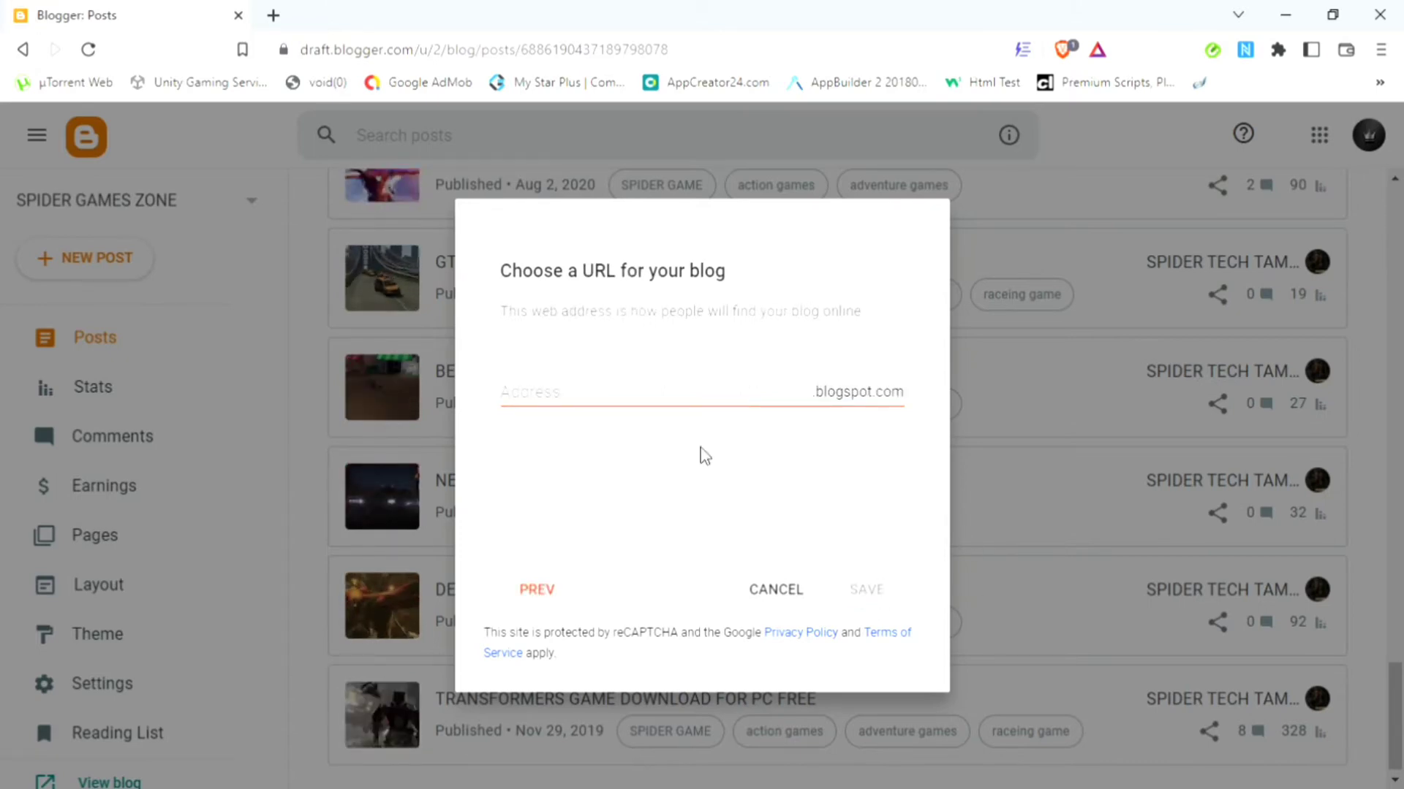
left_click(585, 402)
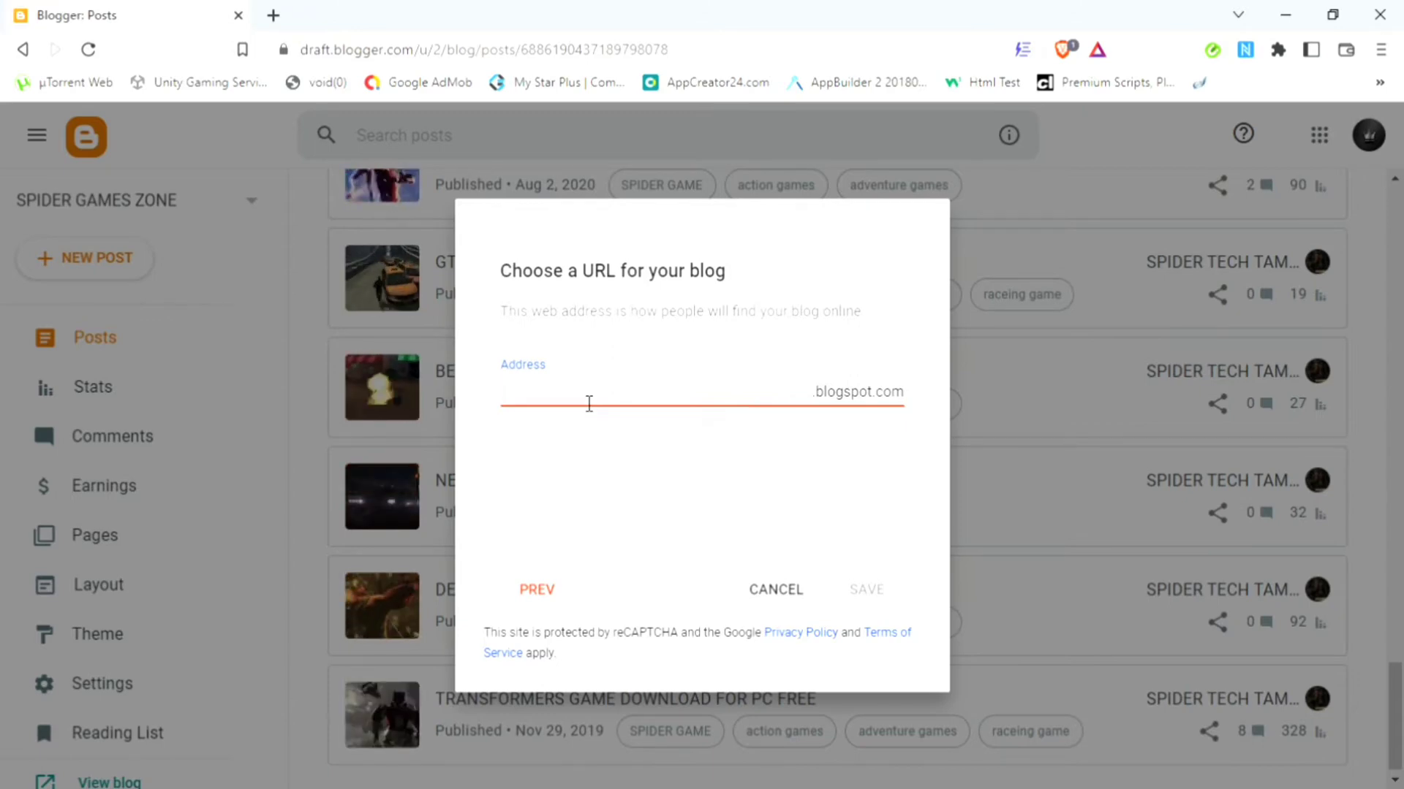
type("srikanth")
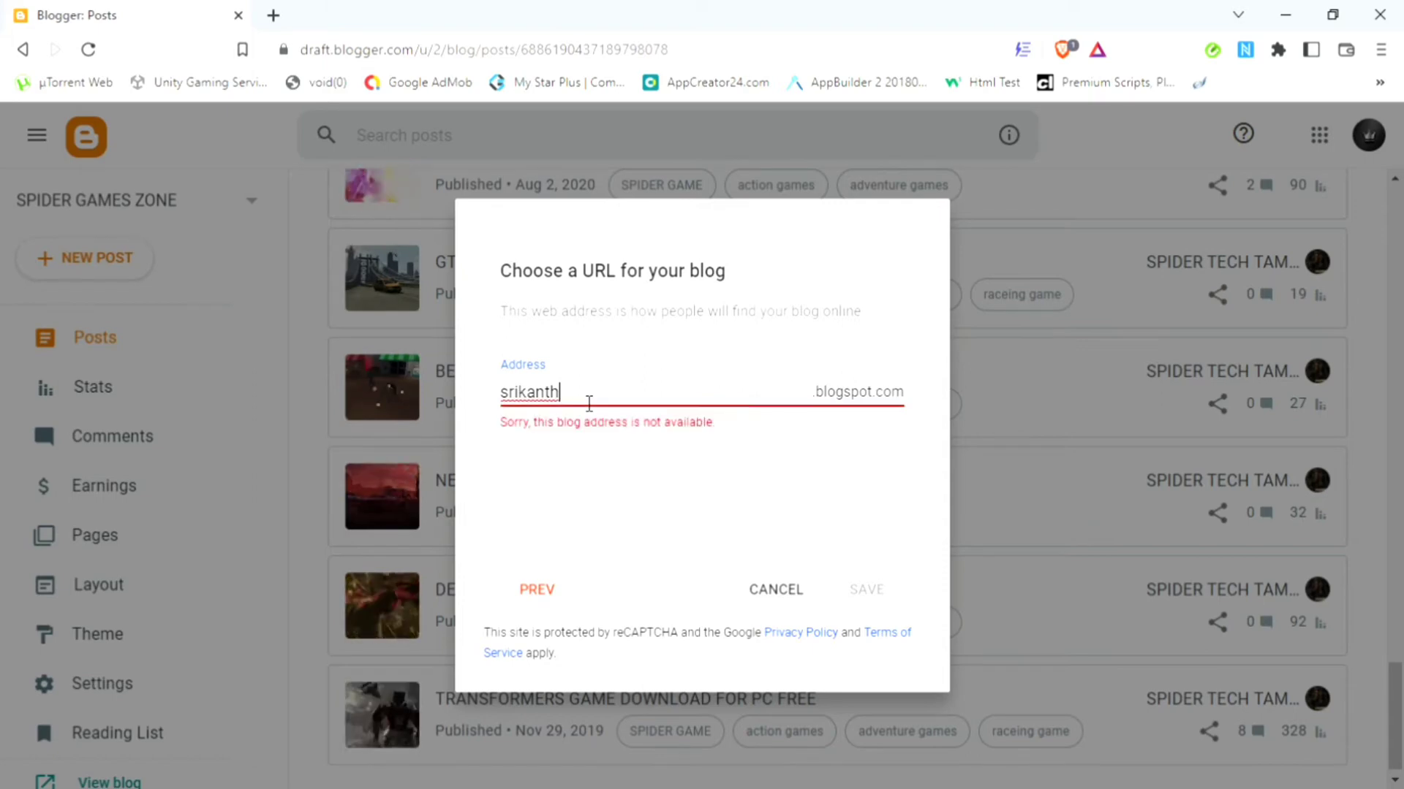
type("00")
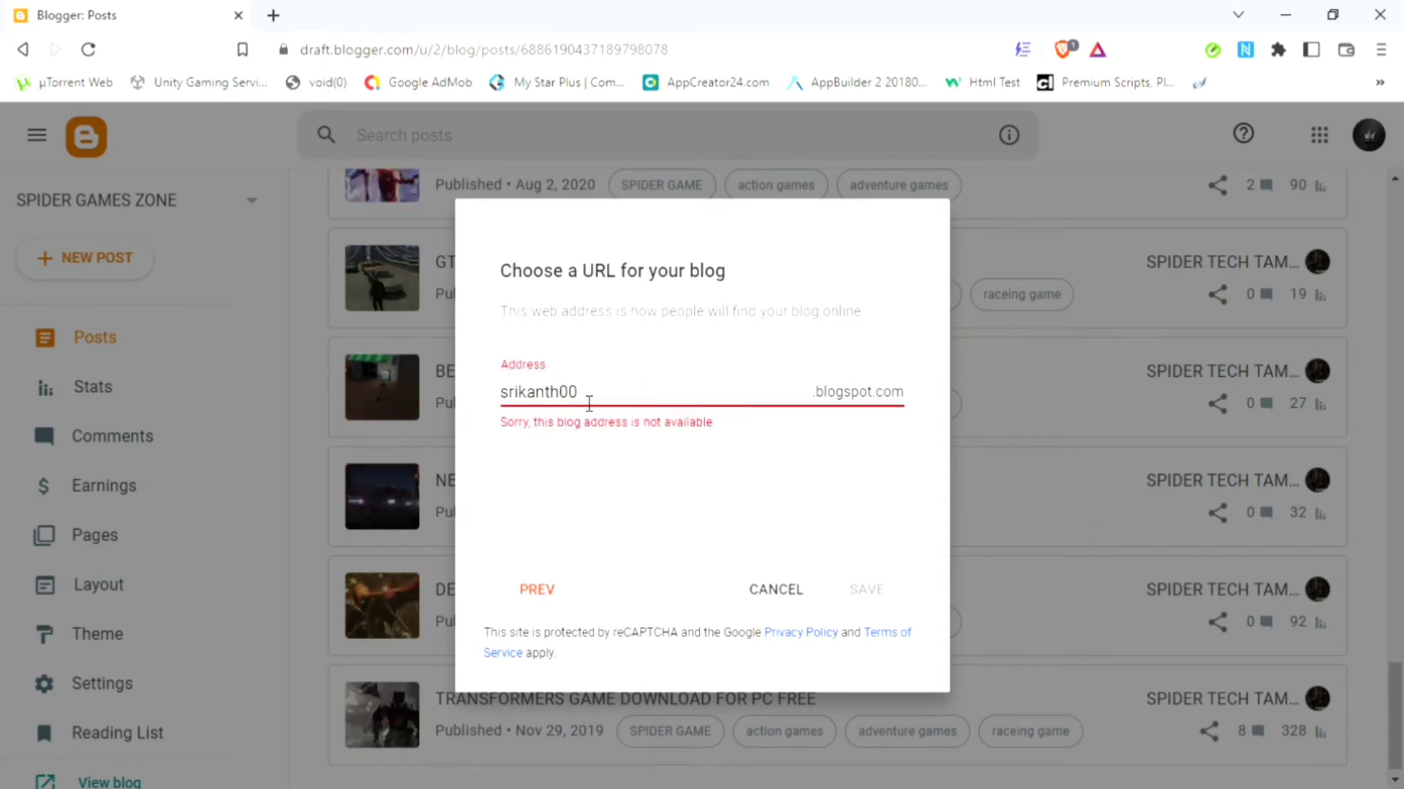
type("1")
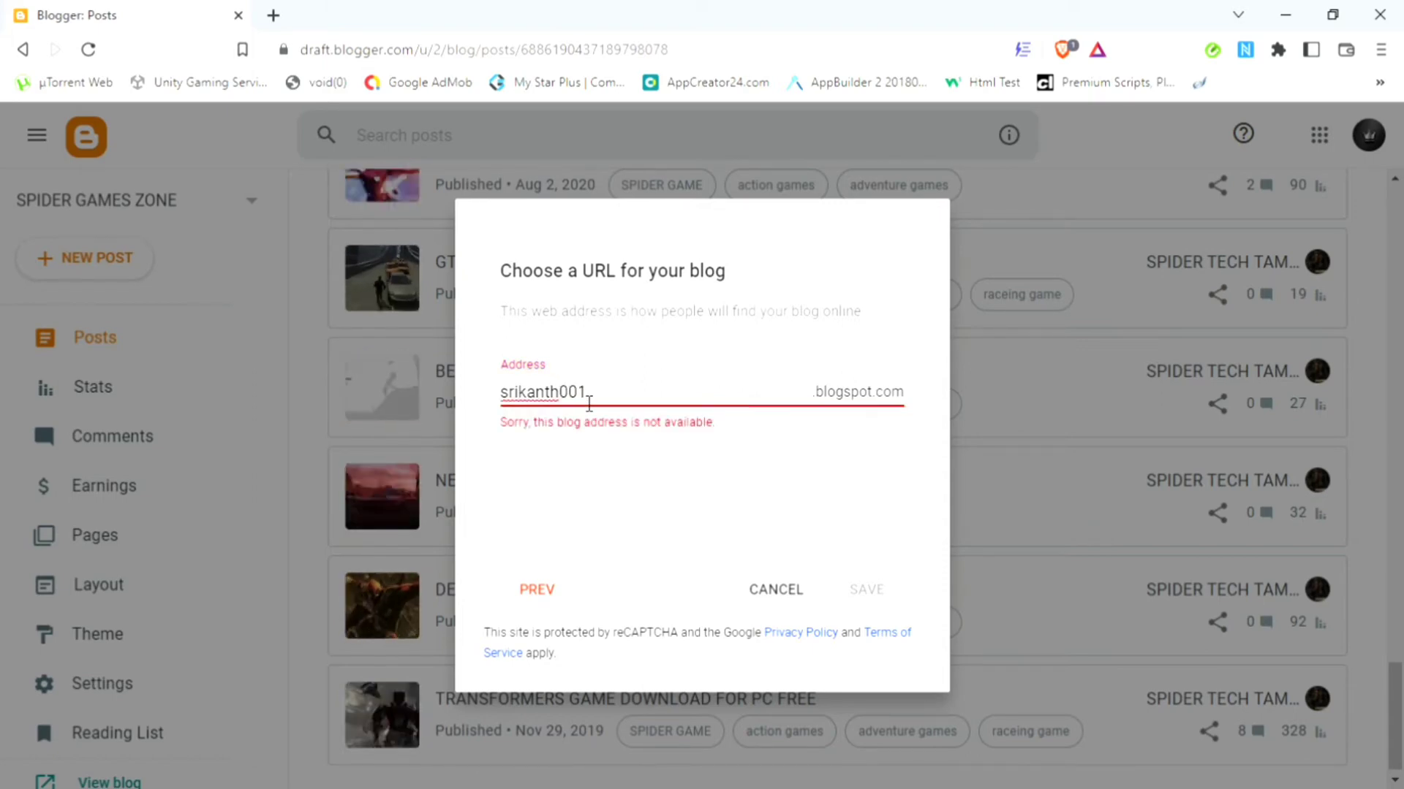
key("BackSpace")
key("BackSpace")
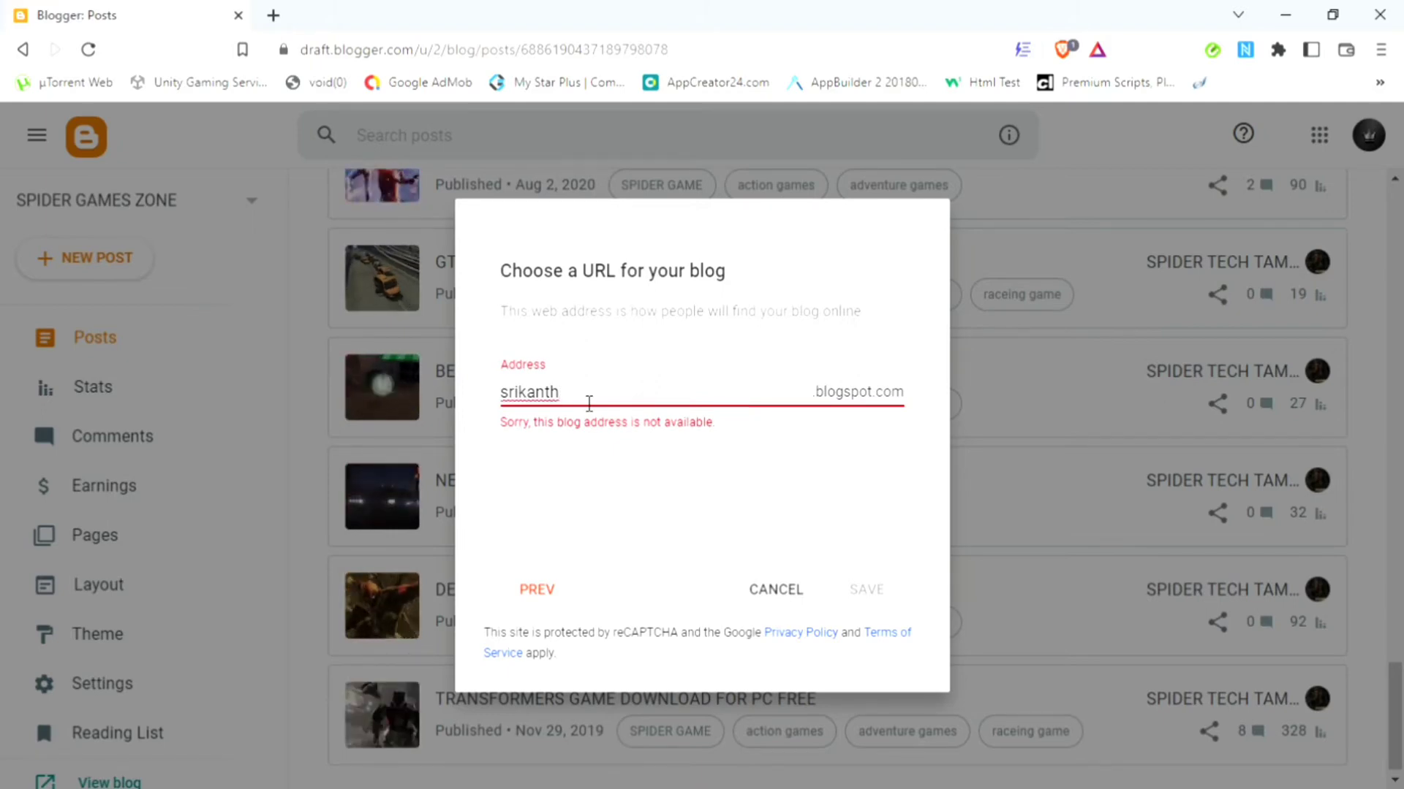
type("wk")
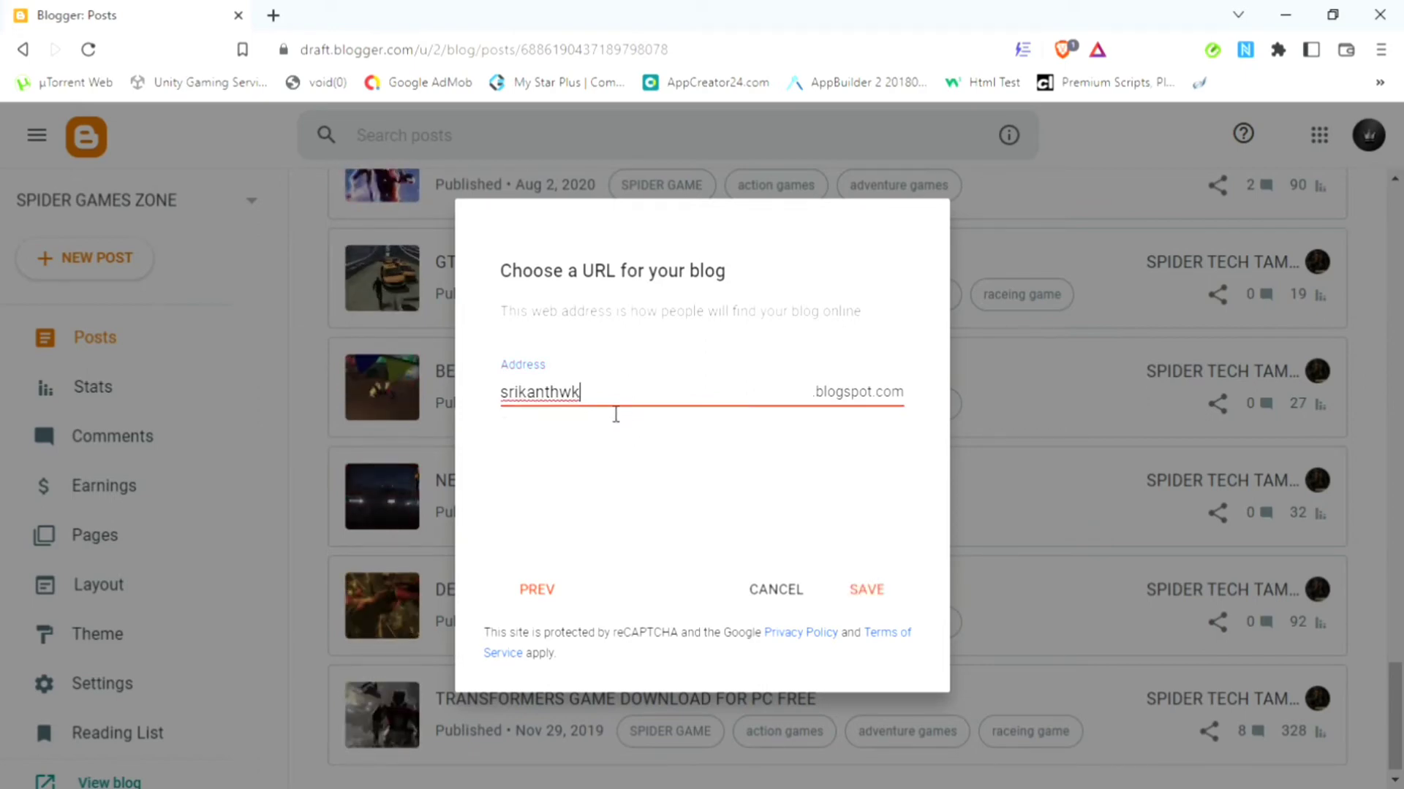
Step: Save the new blog, view its empty live page, and return to the posts dashboard
left_click(881, 602)
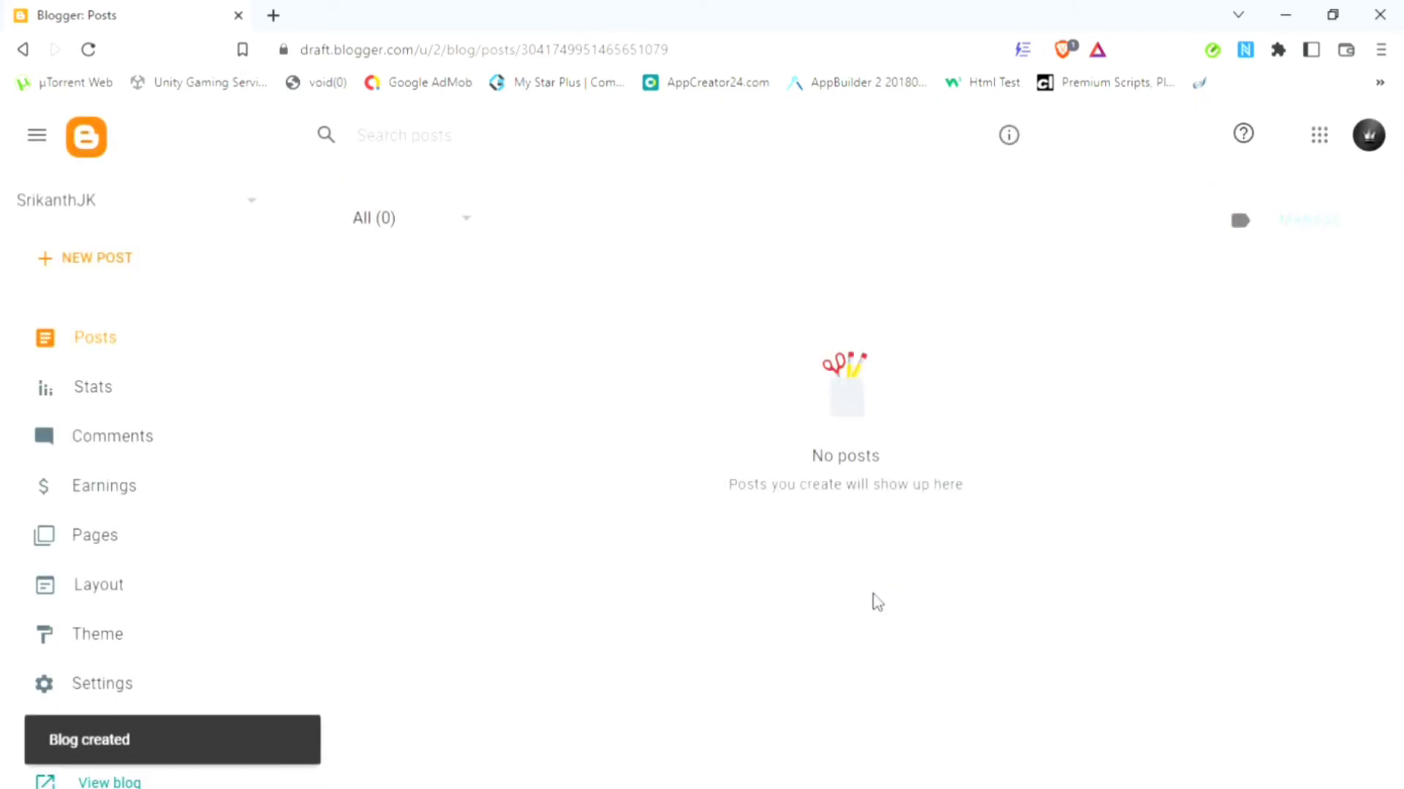
scroll(278, 382, "down", 2)
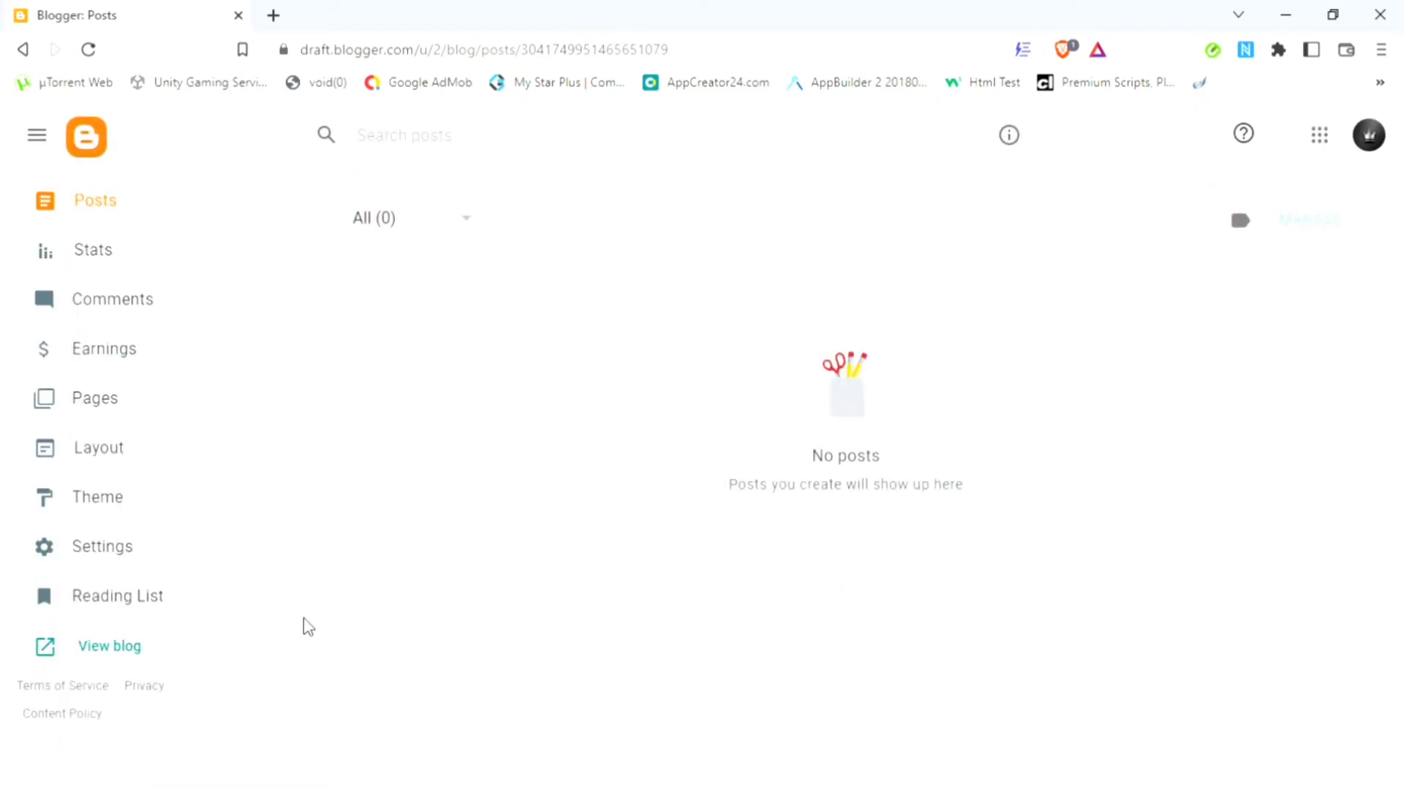
left_click(173, 647)
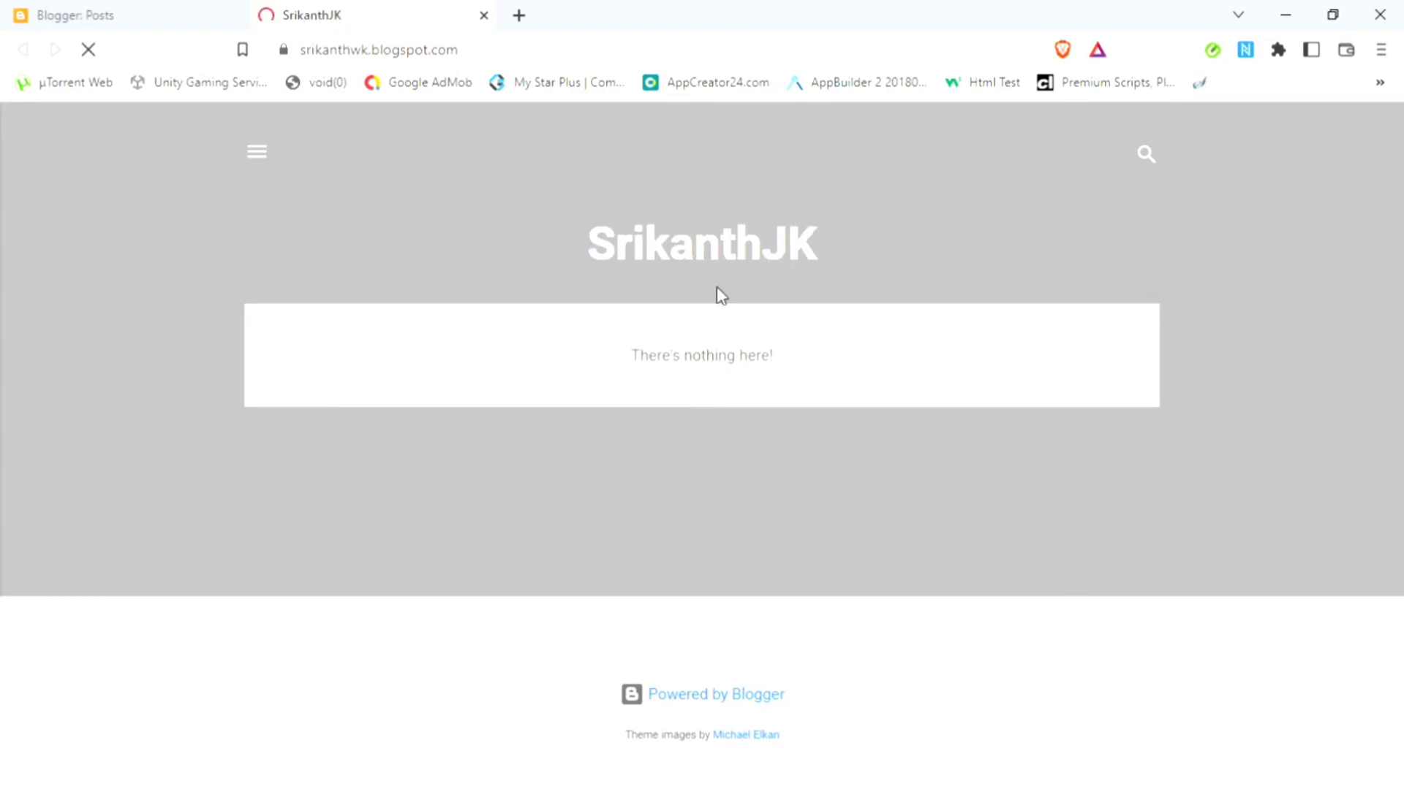
double_click(748, 254)
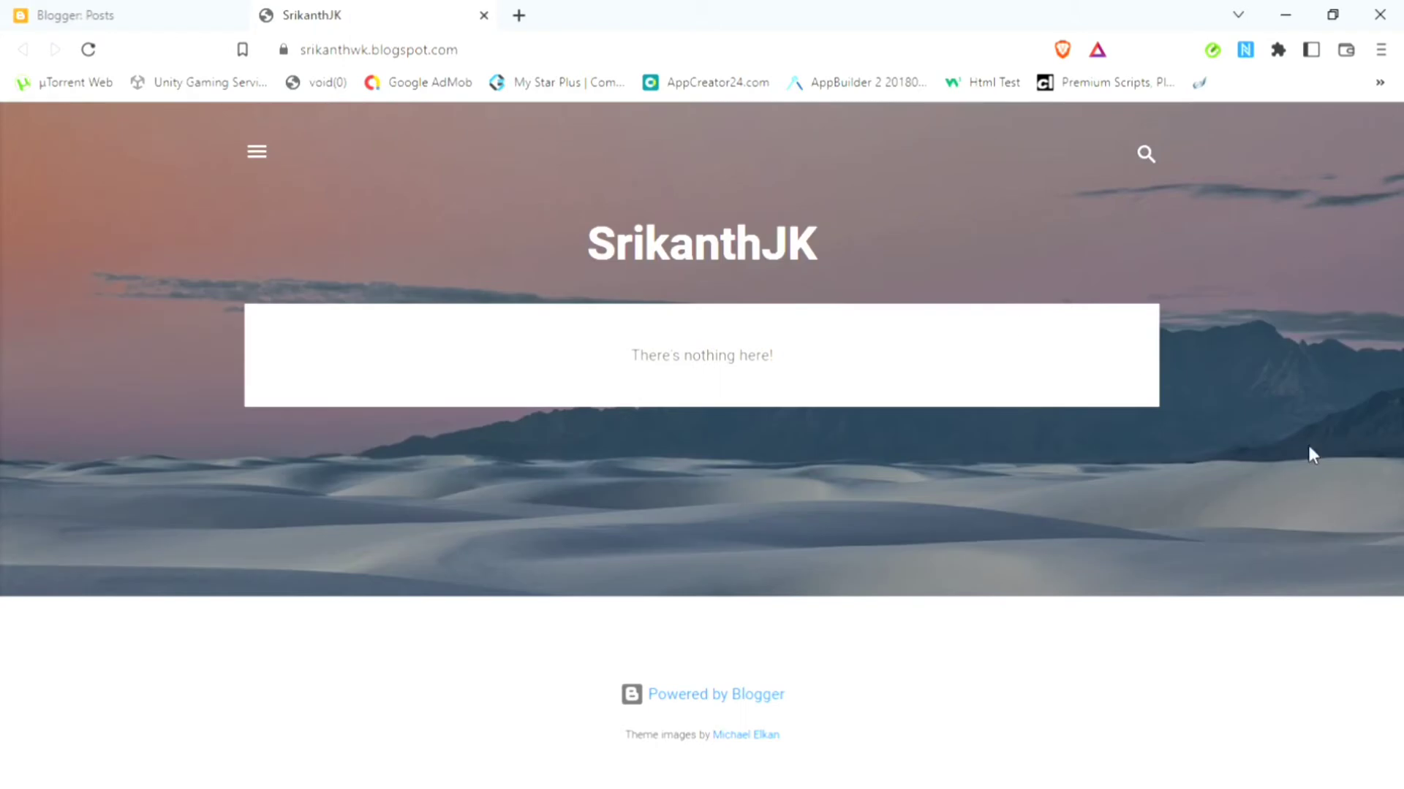
left_click(94, 10)
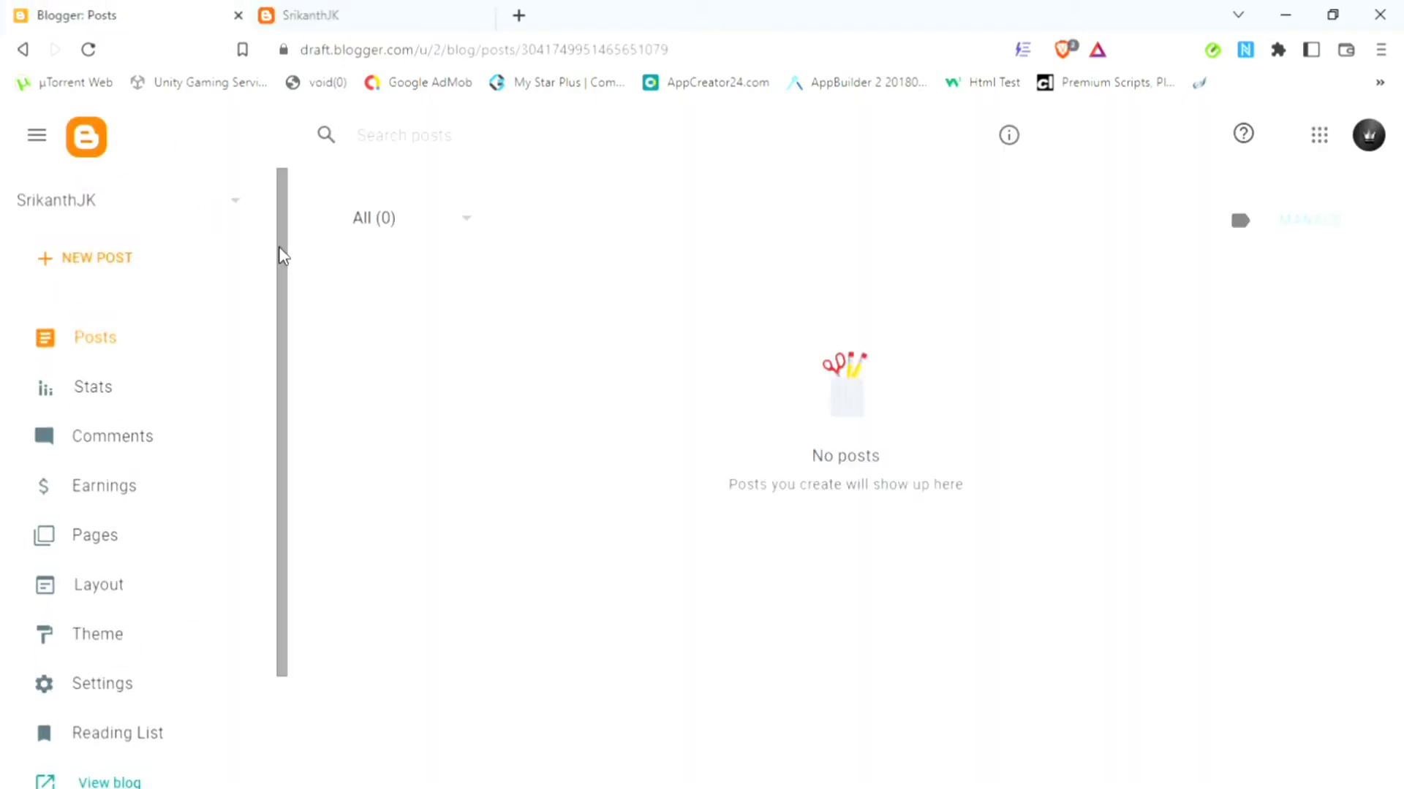
Step: Create a new post titled 'hello' with the body text 'Hello Guys'
left_click(146, 272)
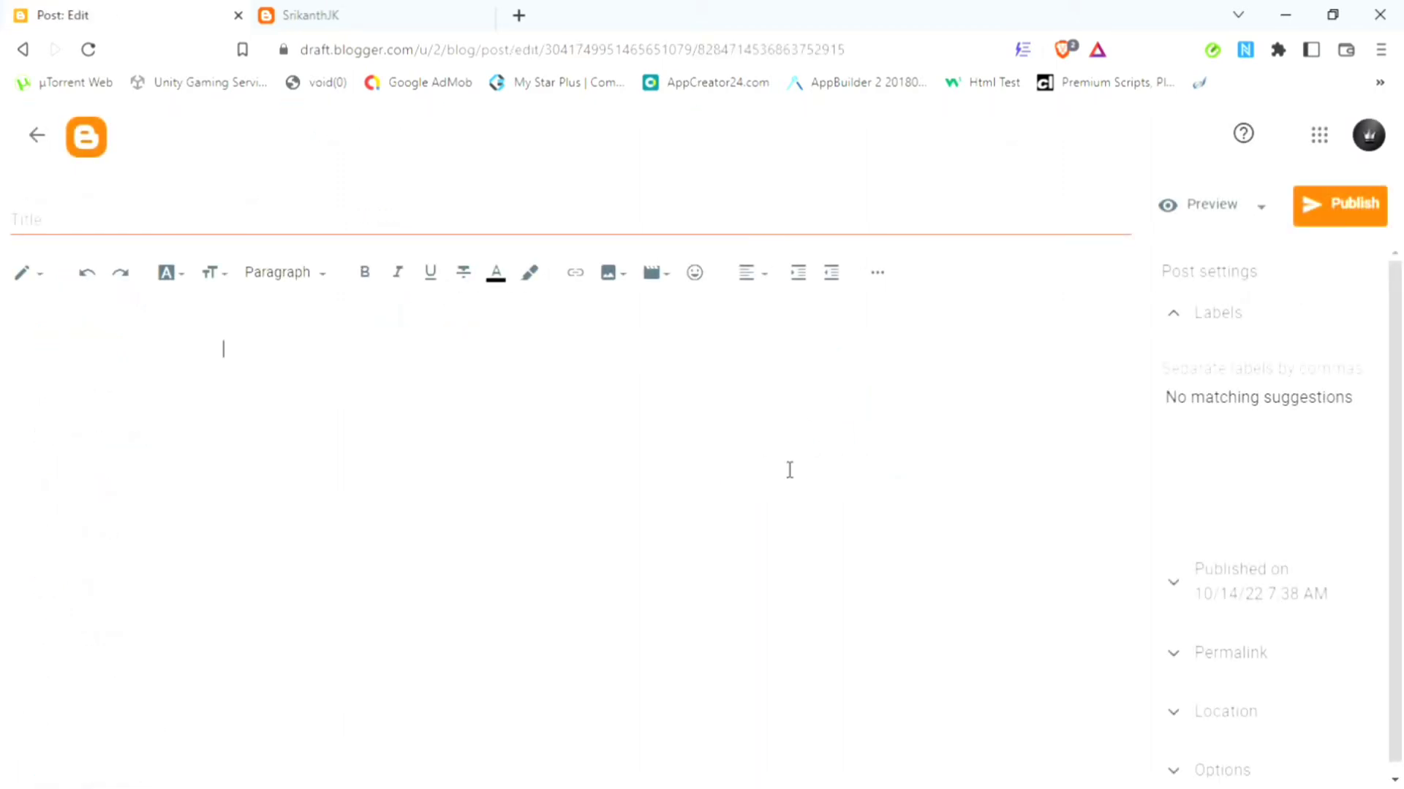
type("Helloo")
key("BackSpace")
type("Guys")
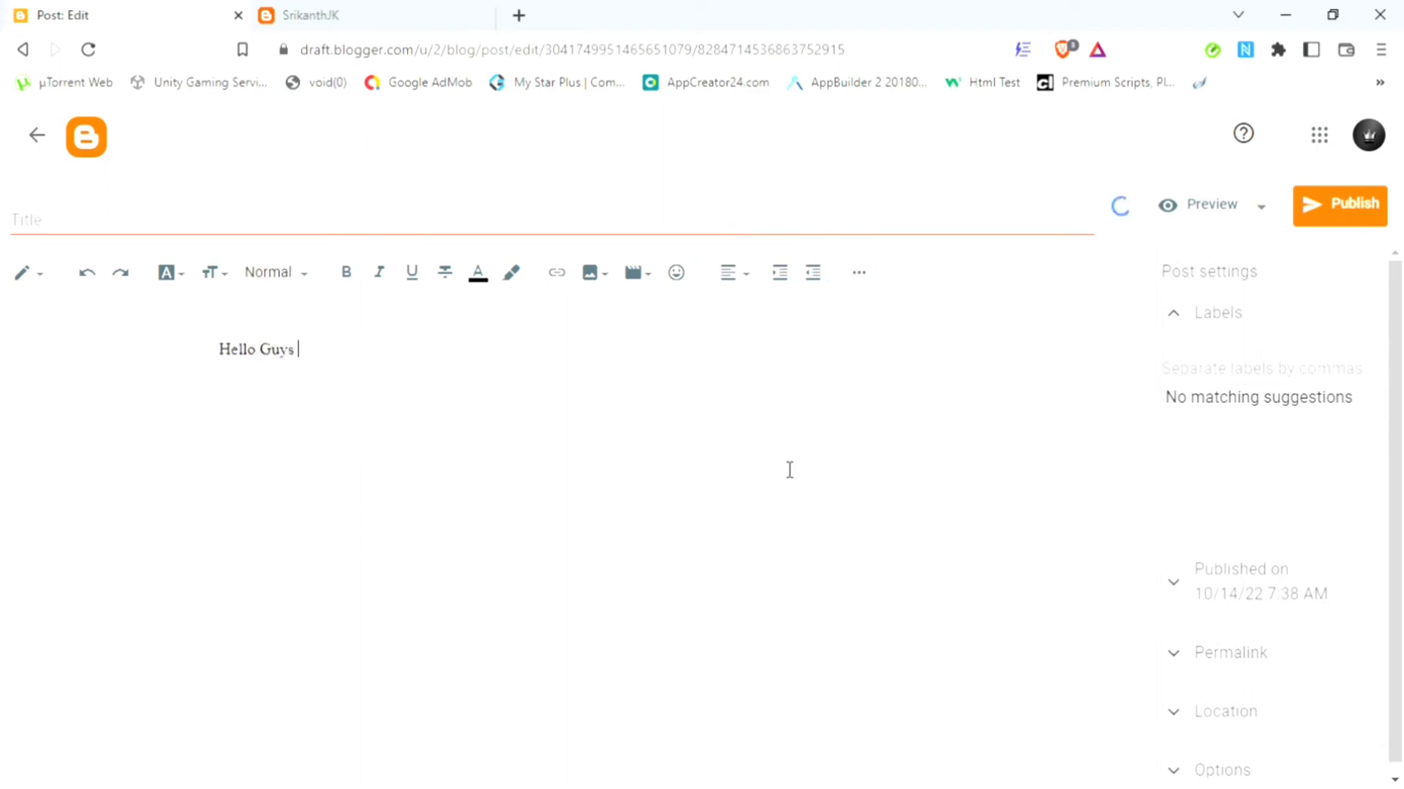
left_click(494, 232)
type("hello")
left_click(335, 367)
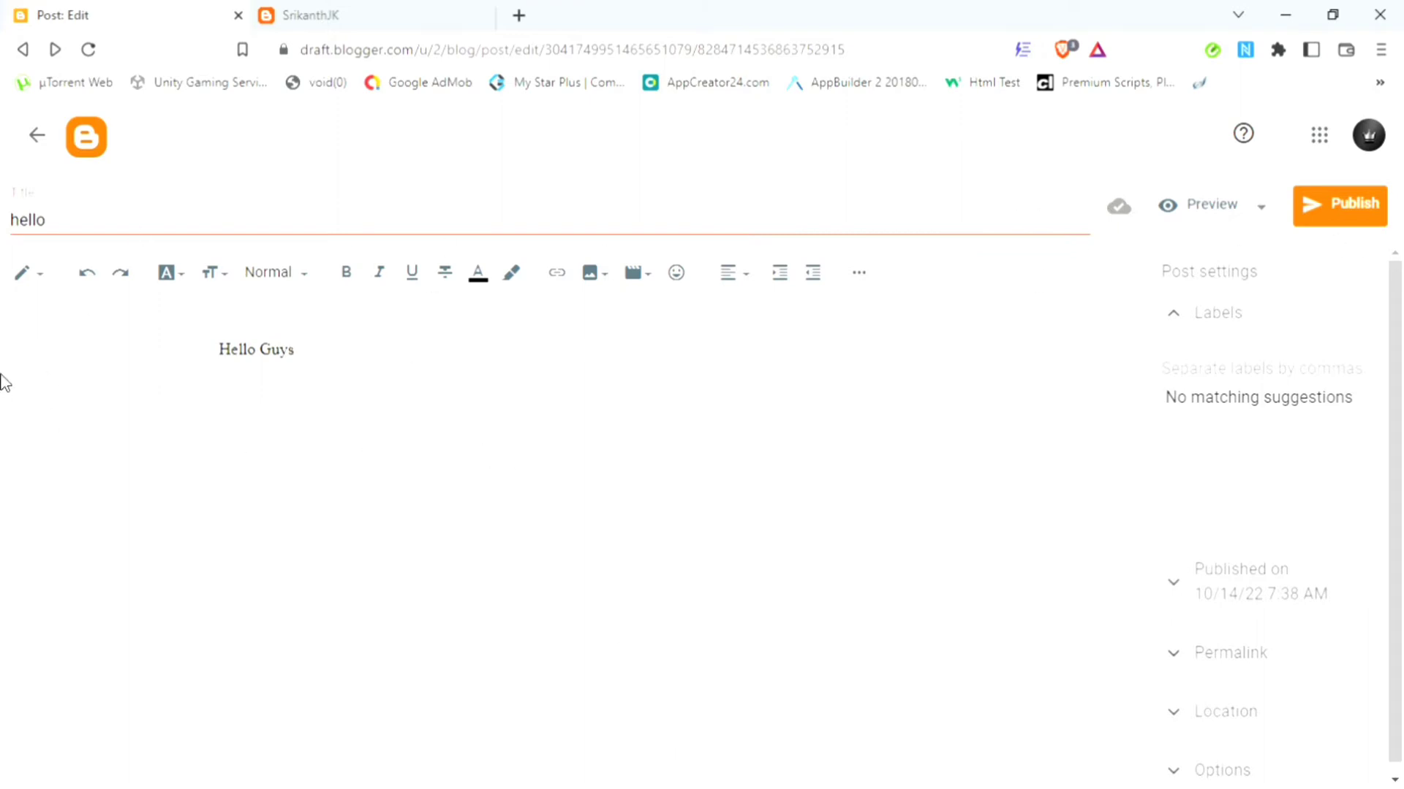
left_click(41, 281)
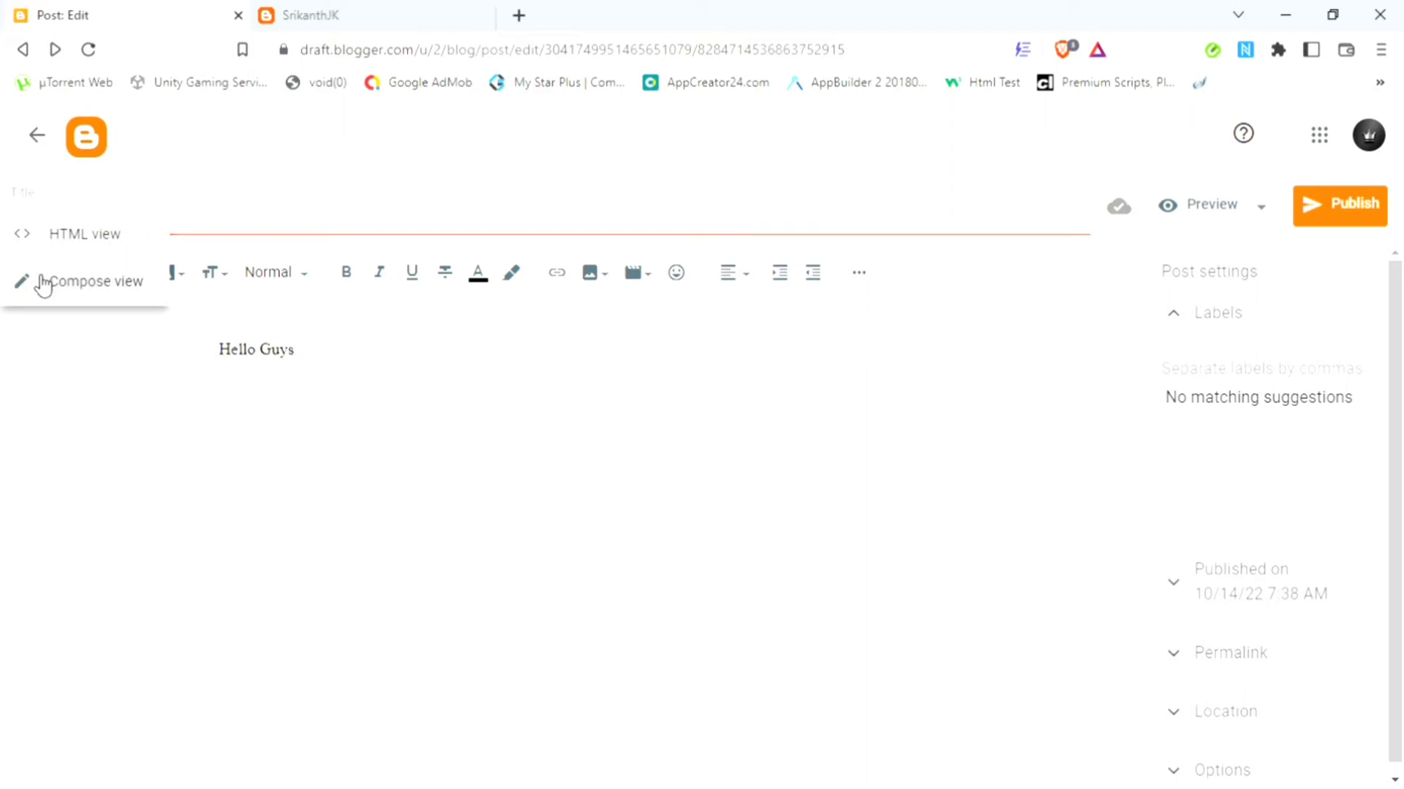
Step: In HTML view, wrap 'Hello Guys' in <h1></h1> heading tags
left_click(75, 246)
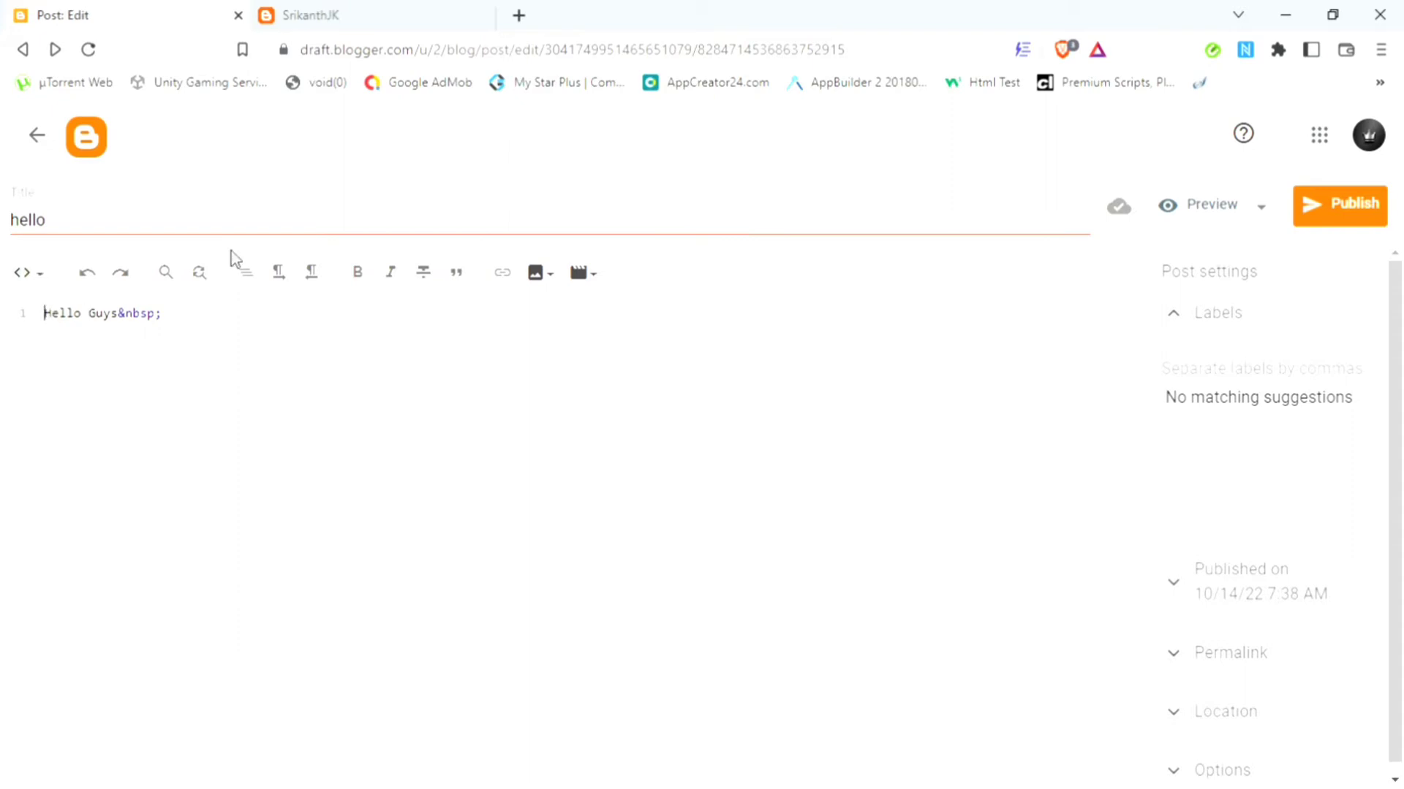
type("<>")
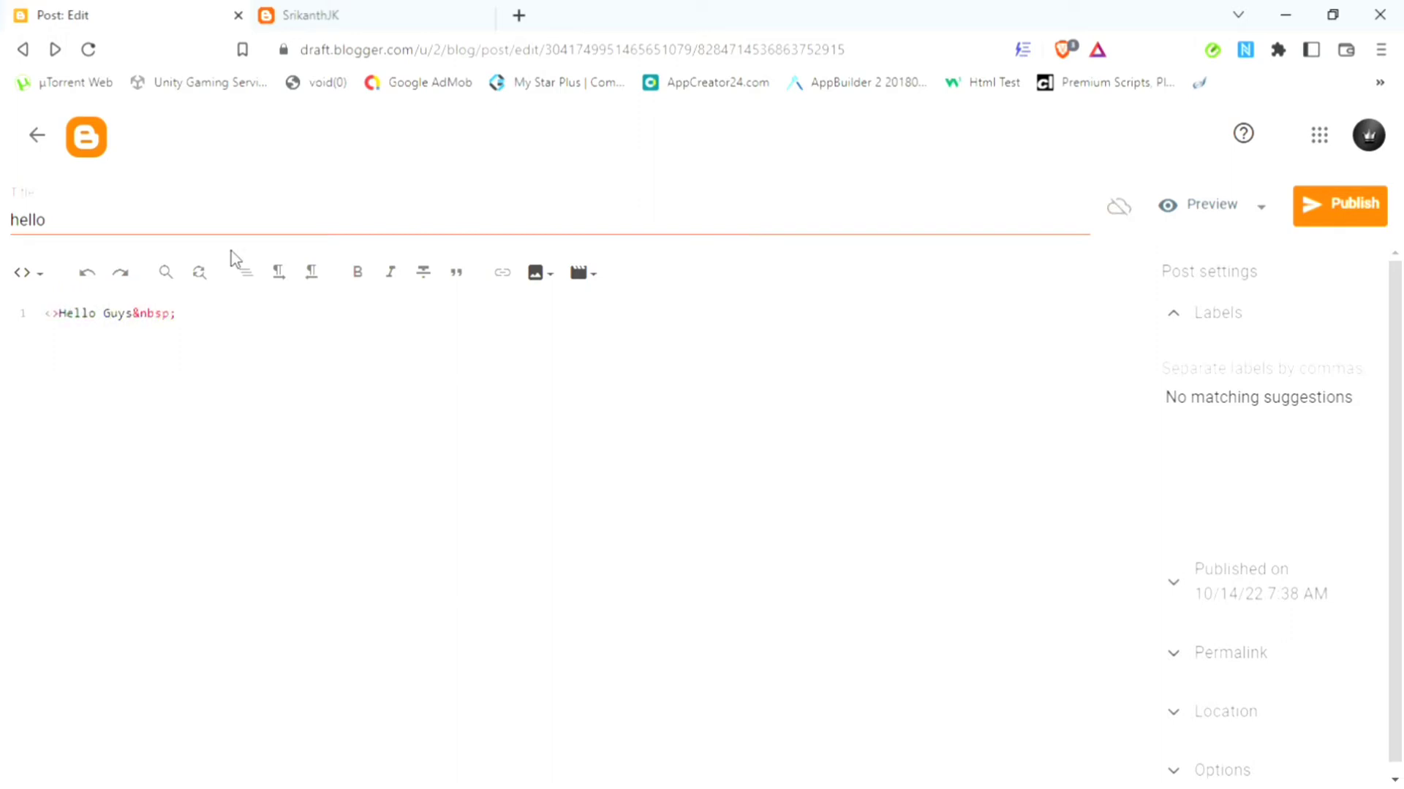
type("h1")
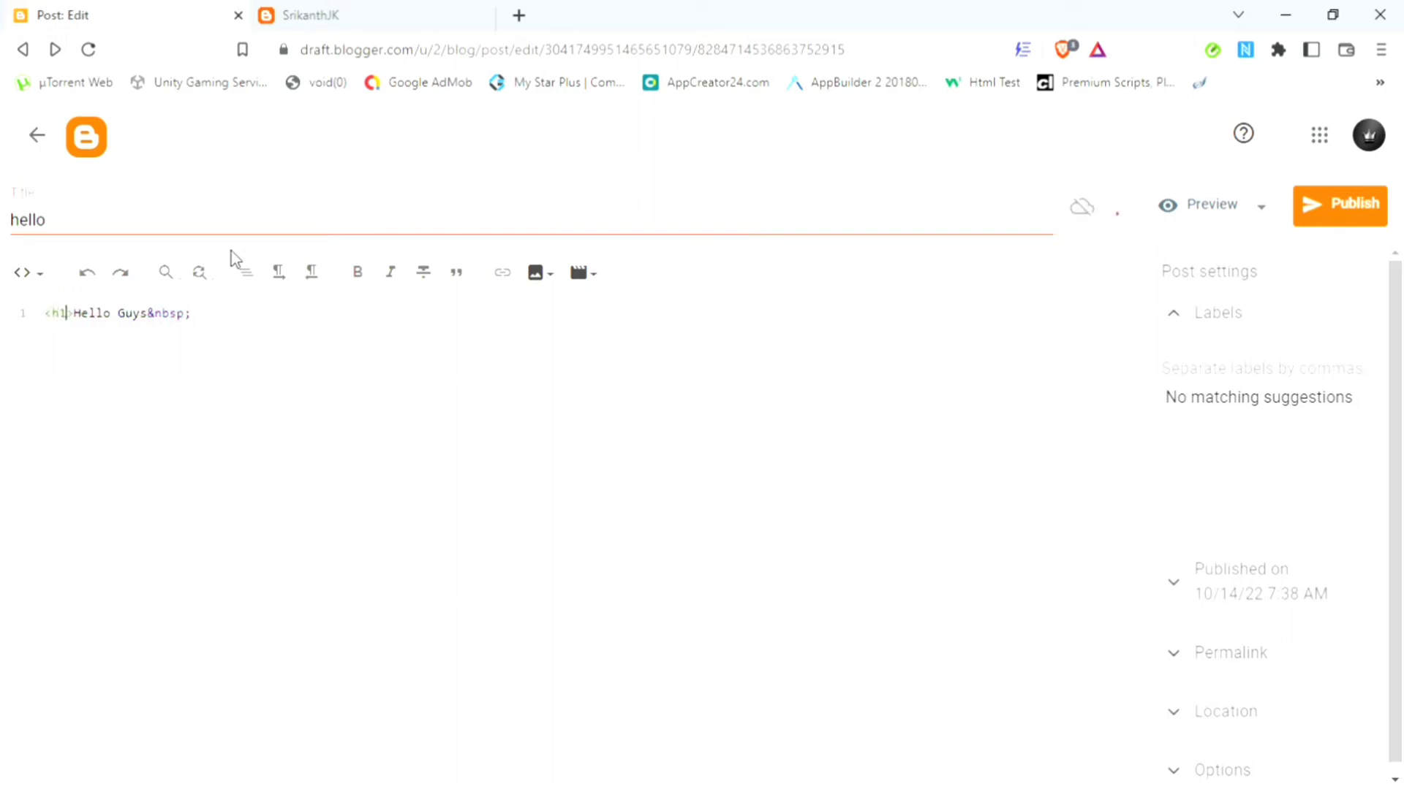
key("Right")
key("Right")
key("Right")
key("Right")
key("Right")
key("Right")
key("Right")
key("Right")
key("Right")
key("Right")
key("Right")
key("Right")
key("Left")
key("Left")
key("Right")
type("<")
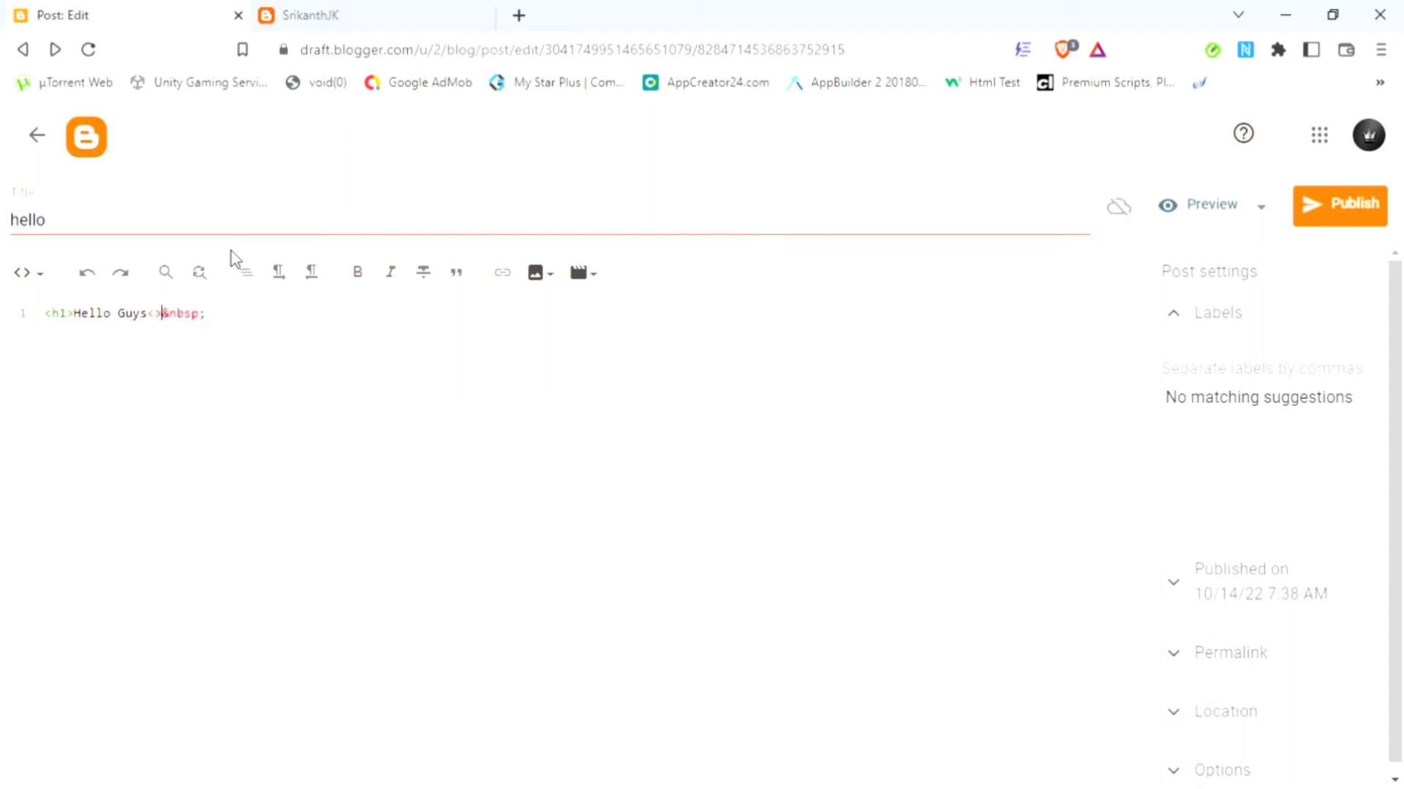
type("/h1")
Step: Delete the trailing &nbsp; in the HTML source and return to Compose view
left_click(27, 277)
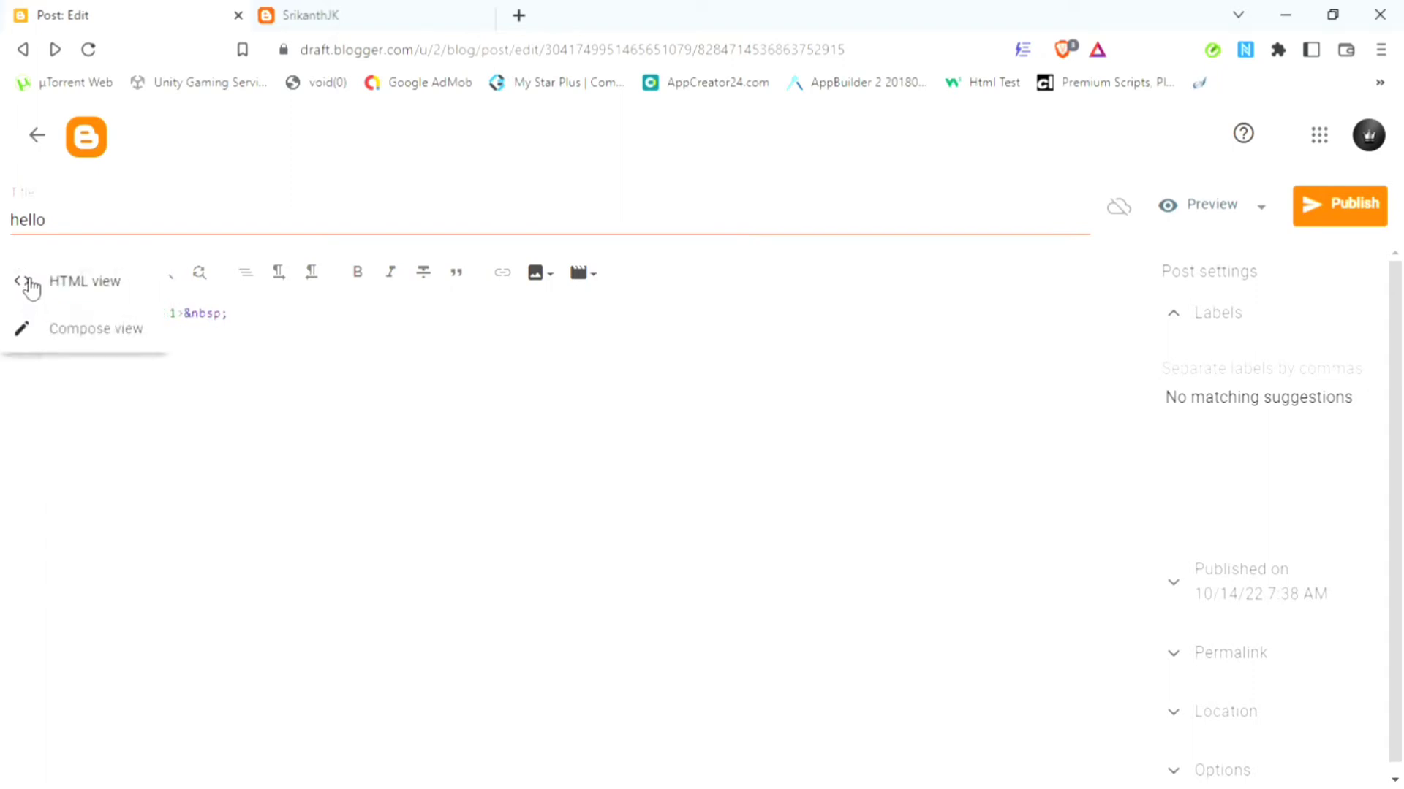
left_click(63, 342)
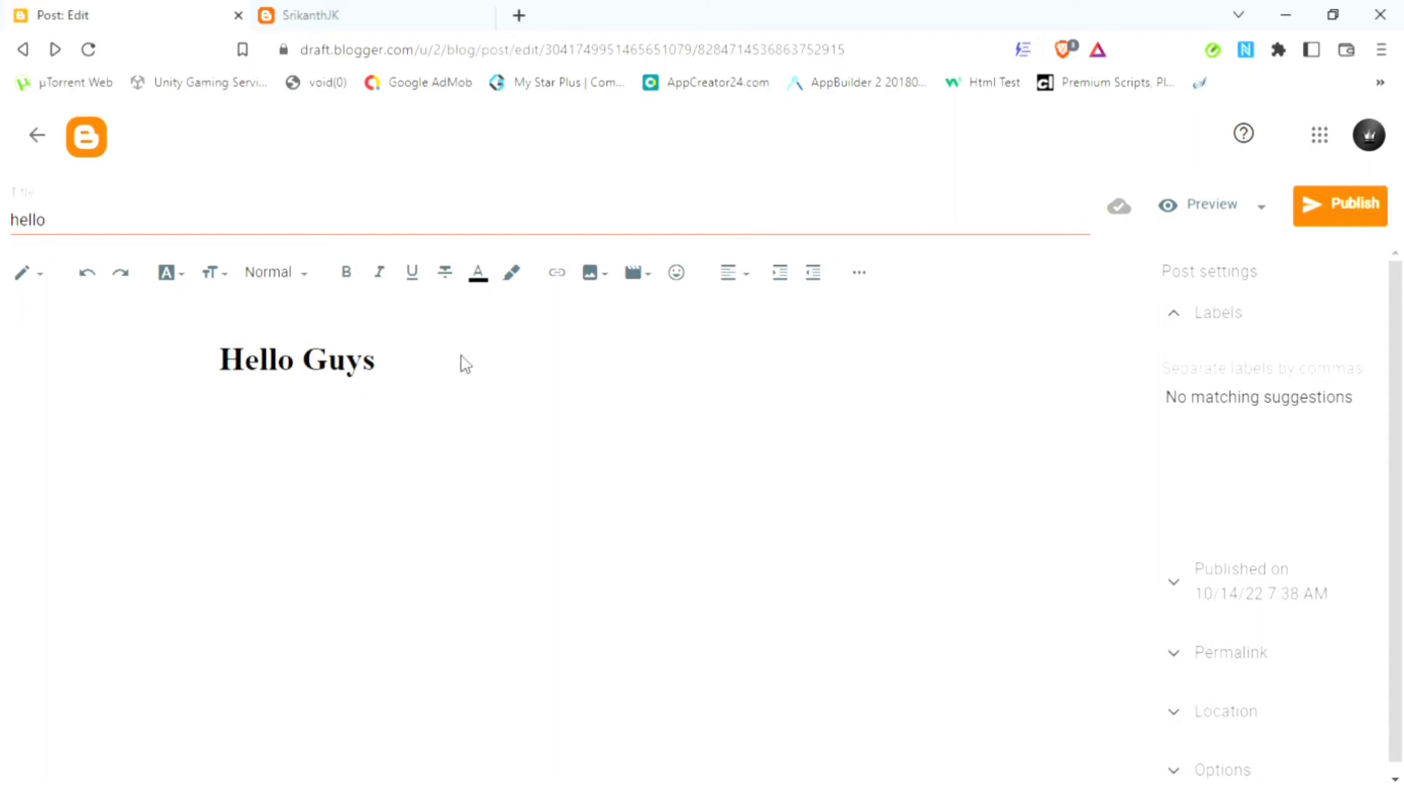
left_click(37, 276)
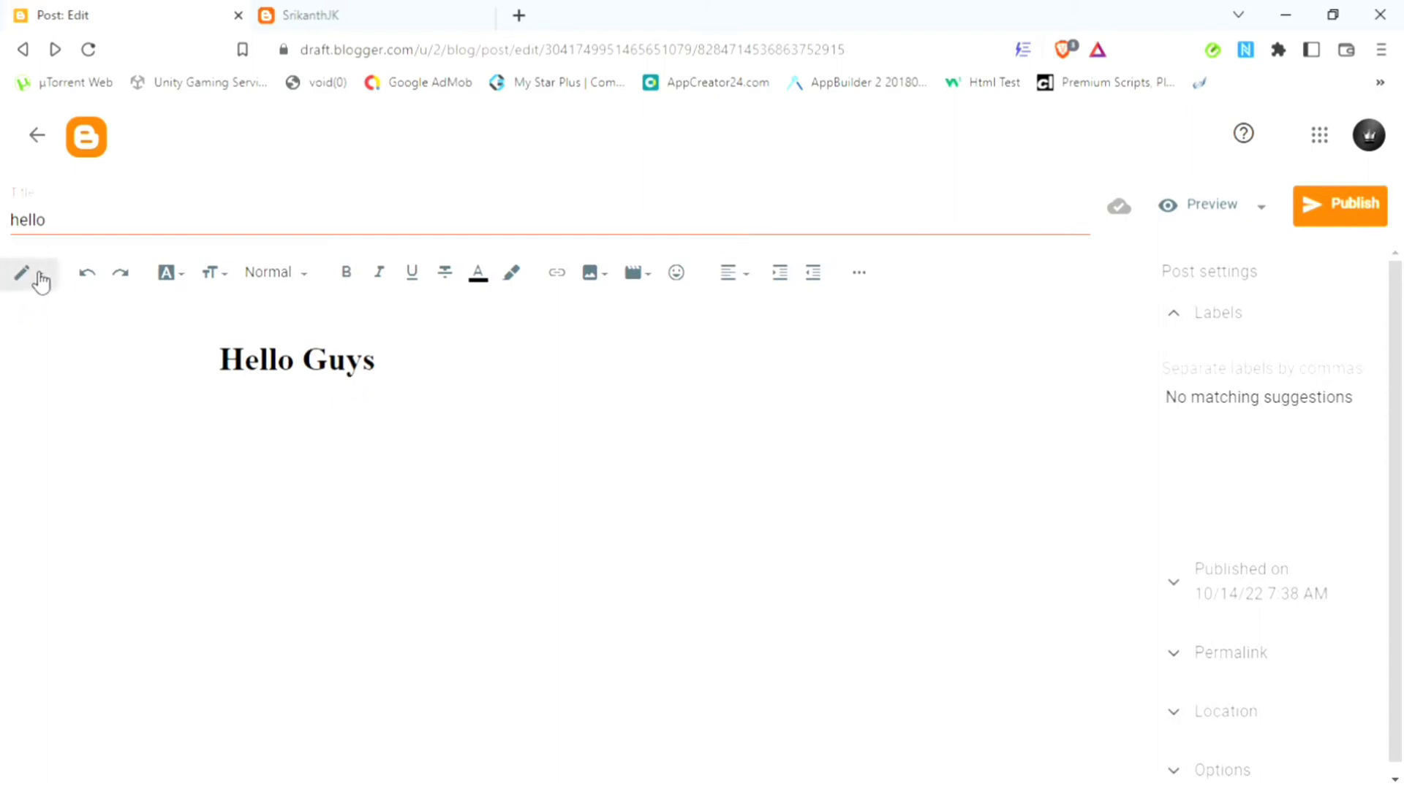
left_click(54, 241)
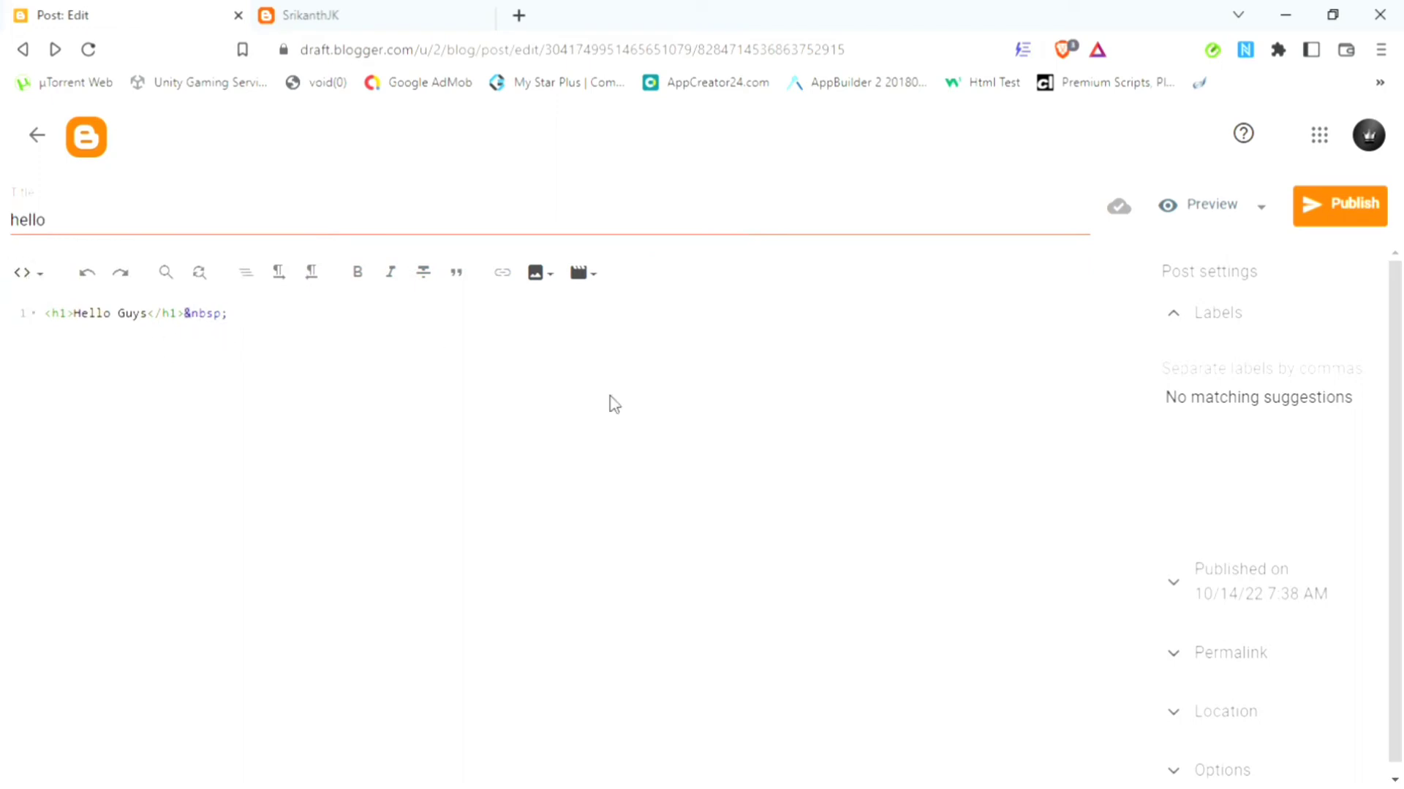
key("BackSpace")
key("BackSpace")
key("BackSpace")
key("BackSpace")
key("BackSpace")
key("BackSpace")
left_click(27, 279)
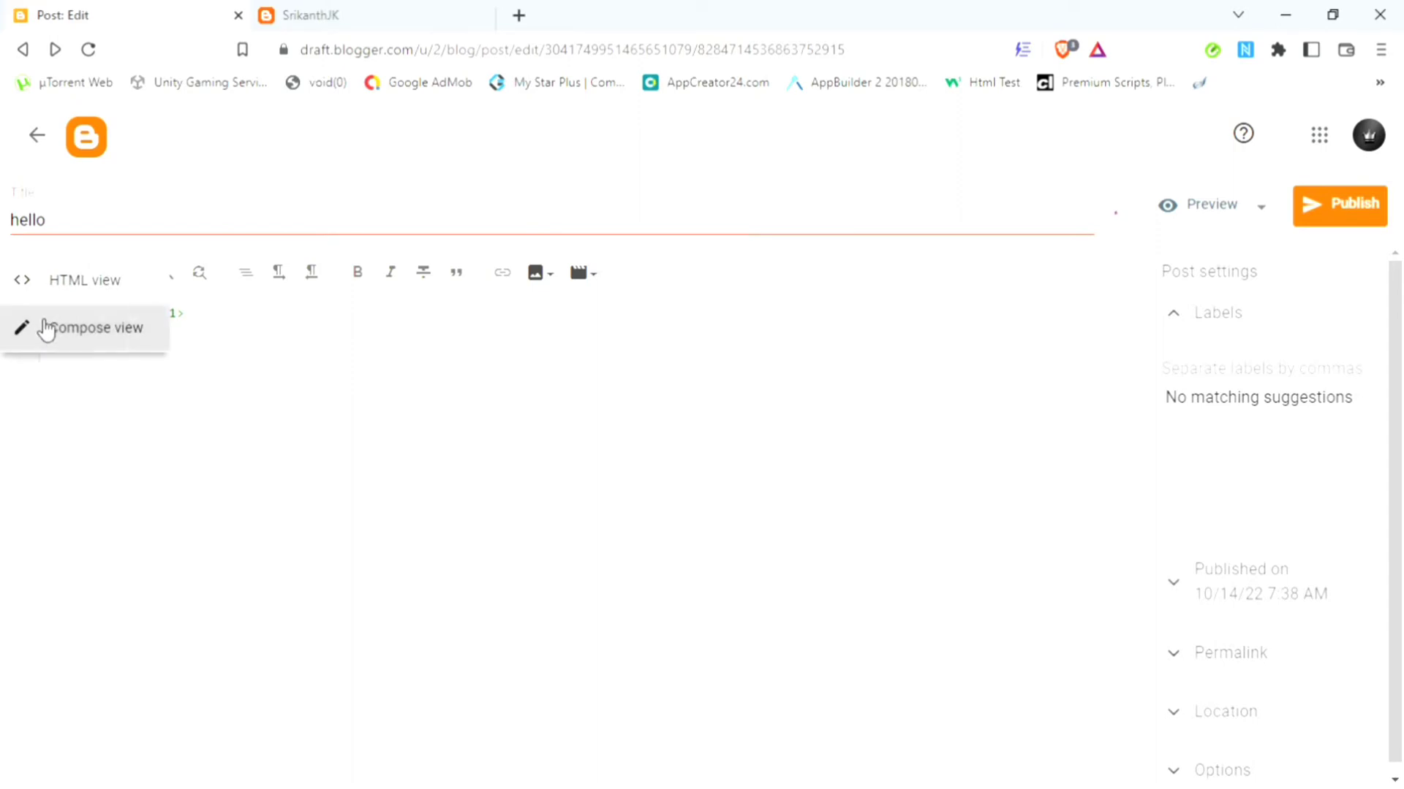
left_click(46, 329)
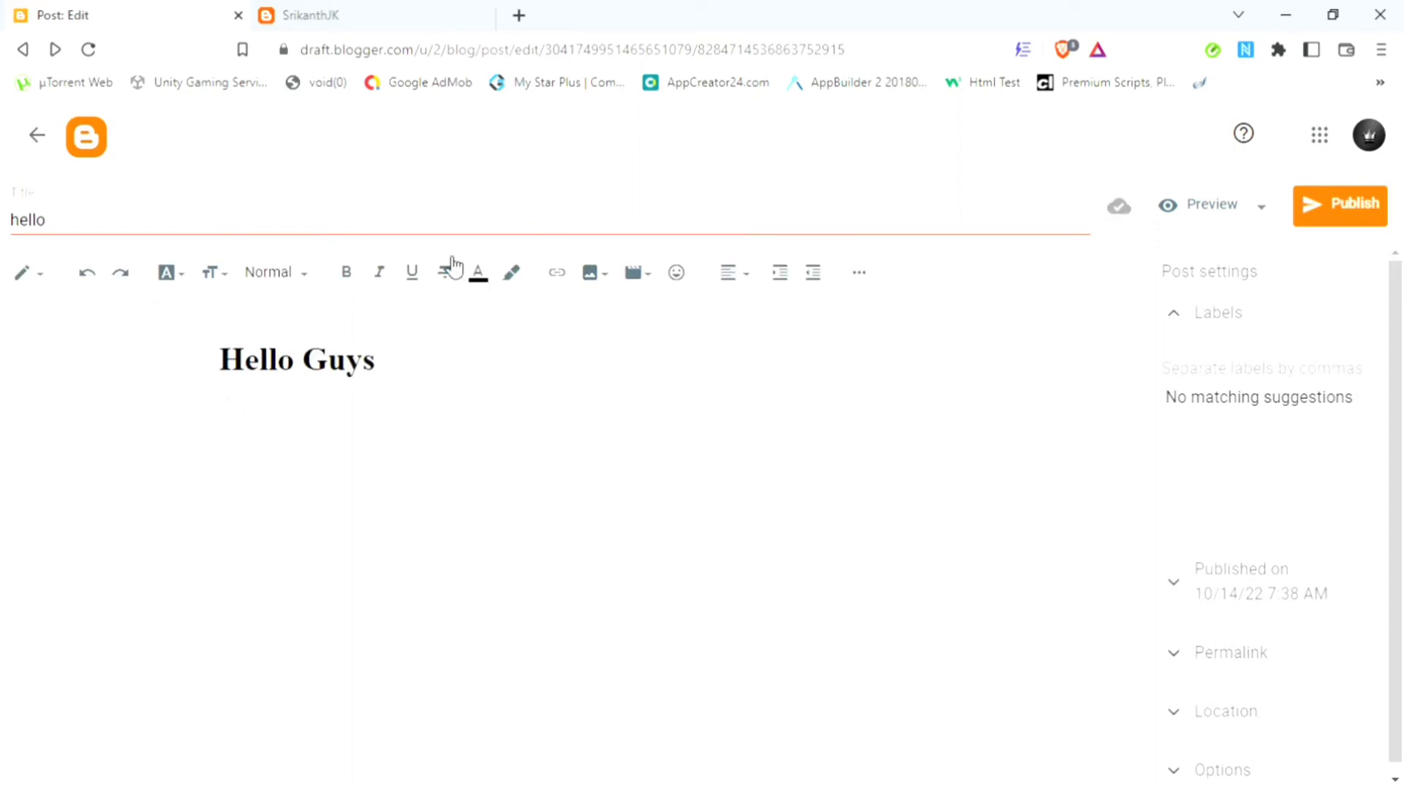
Step: Undo the heading formatting so 'Hello Guys' is plain body text
left_click(41, 280)
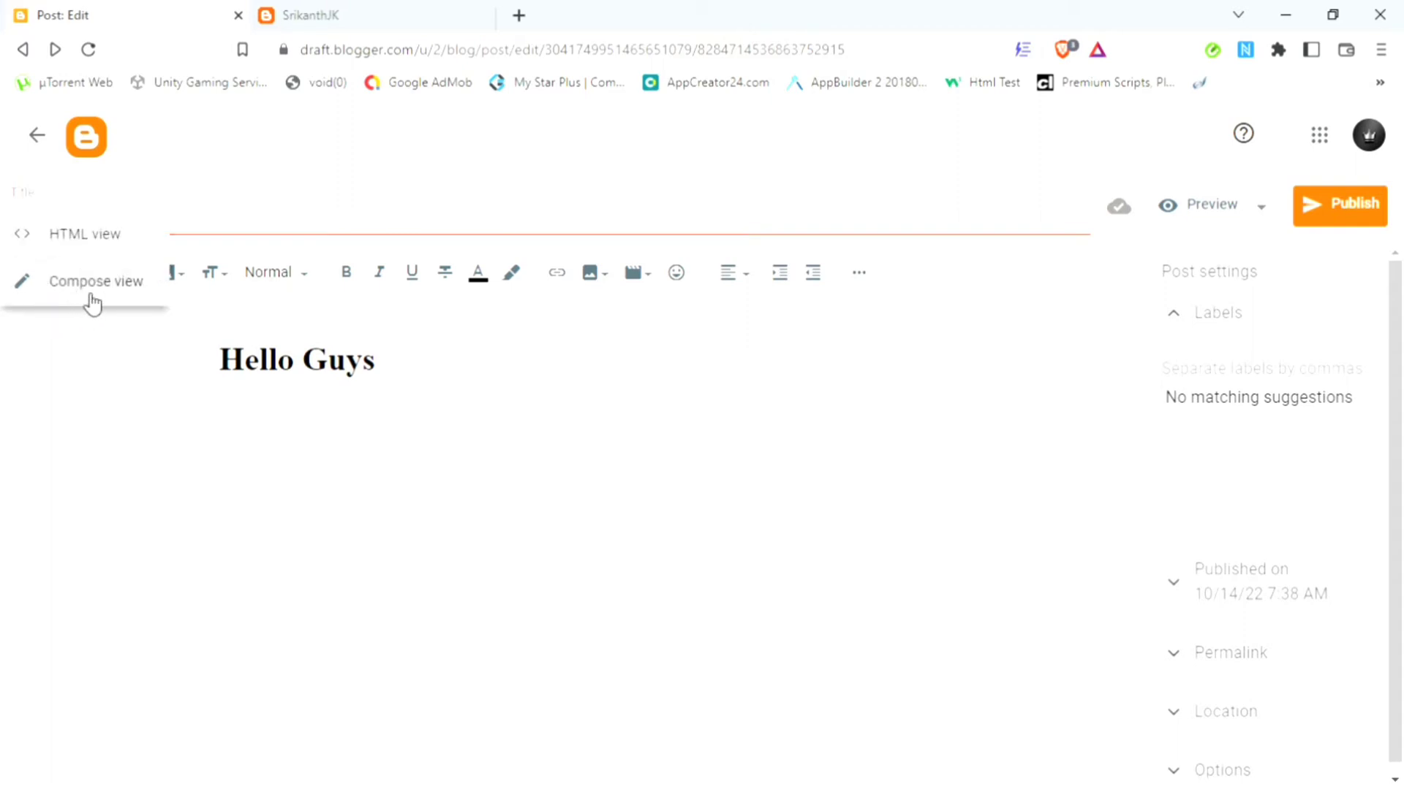
left_click(167, 363)
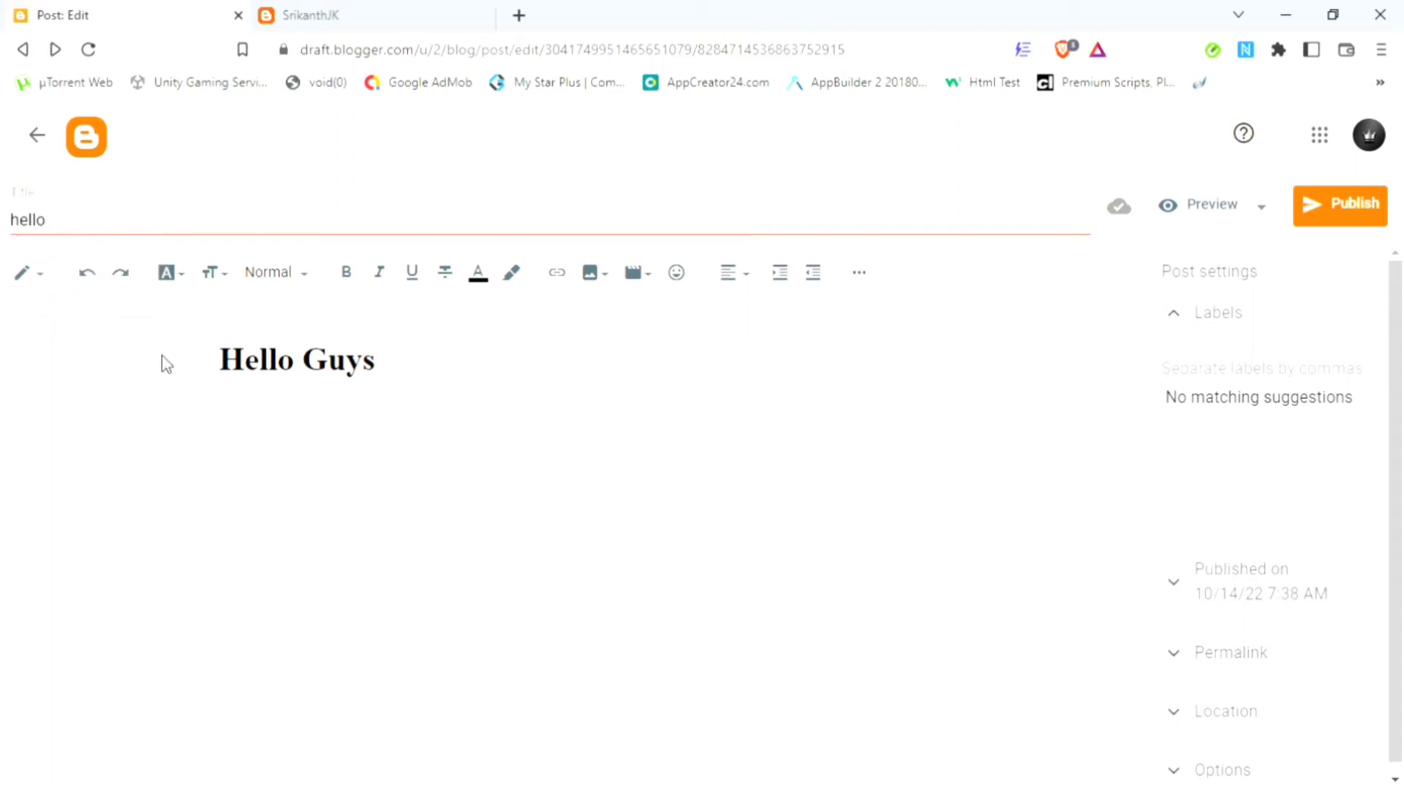
left_click(88, 274)
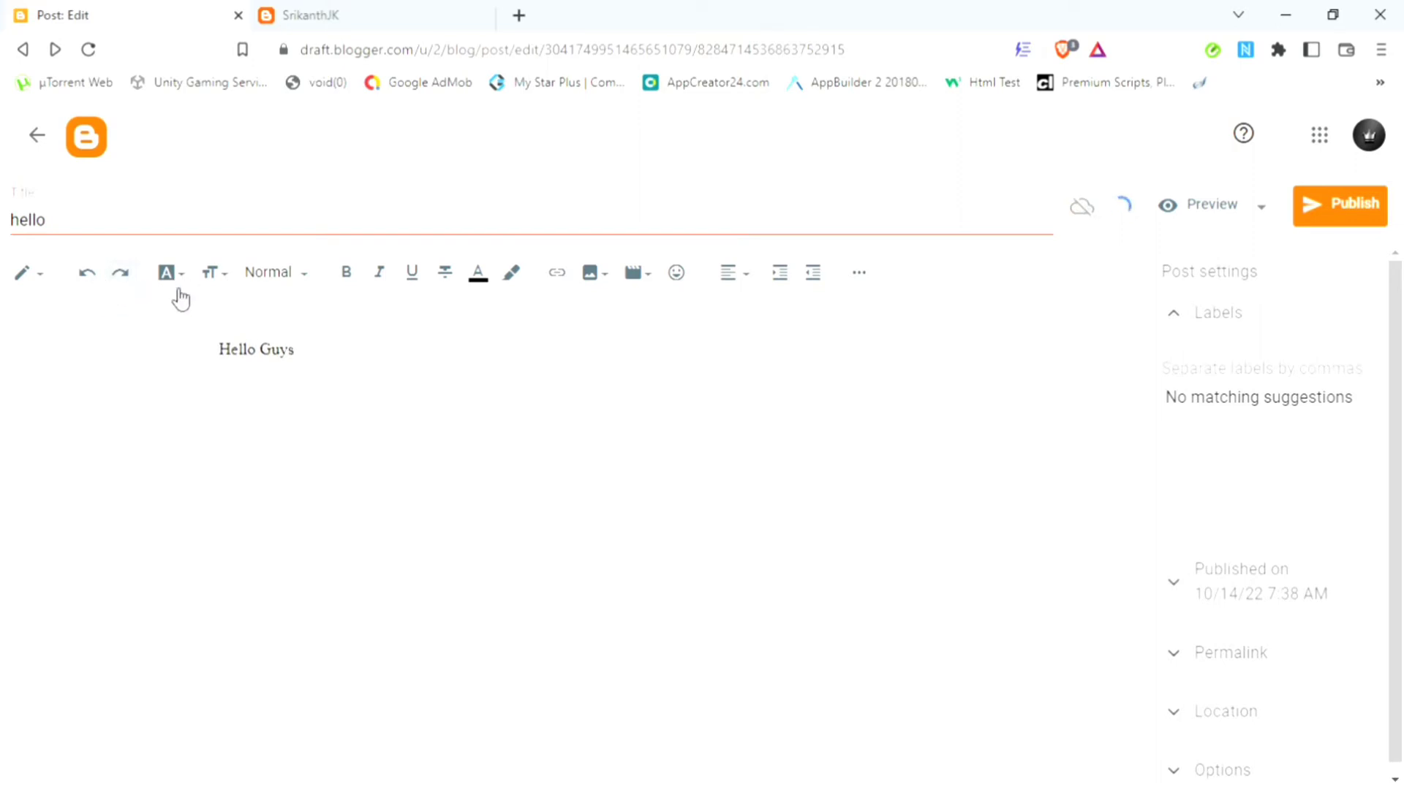
left_click(326, 377)
Step: Select 'Hello Guys' and add Josefin Sans to the available fonts
left_click(169, 286)
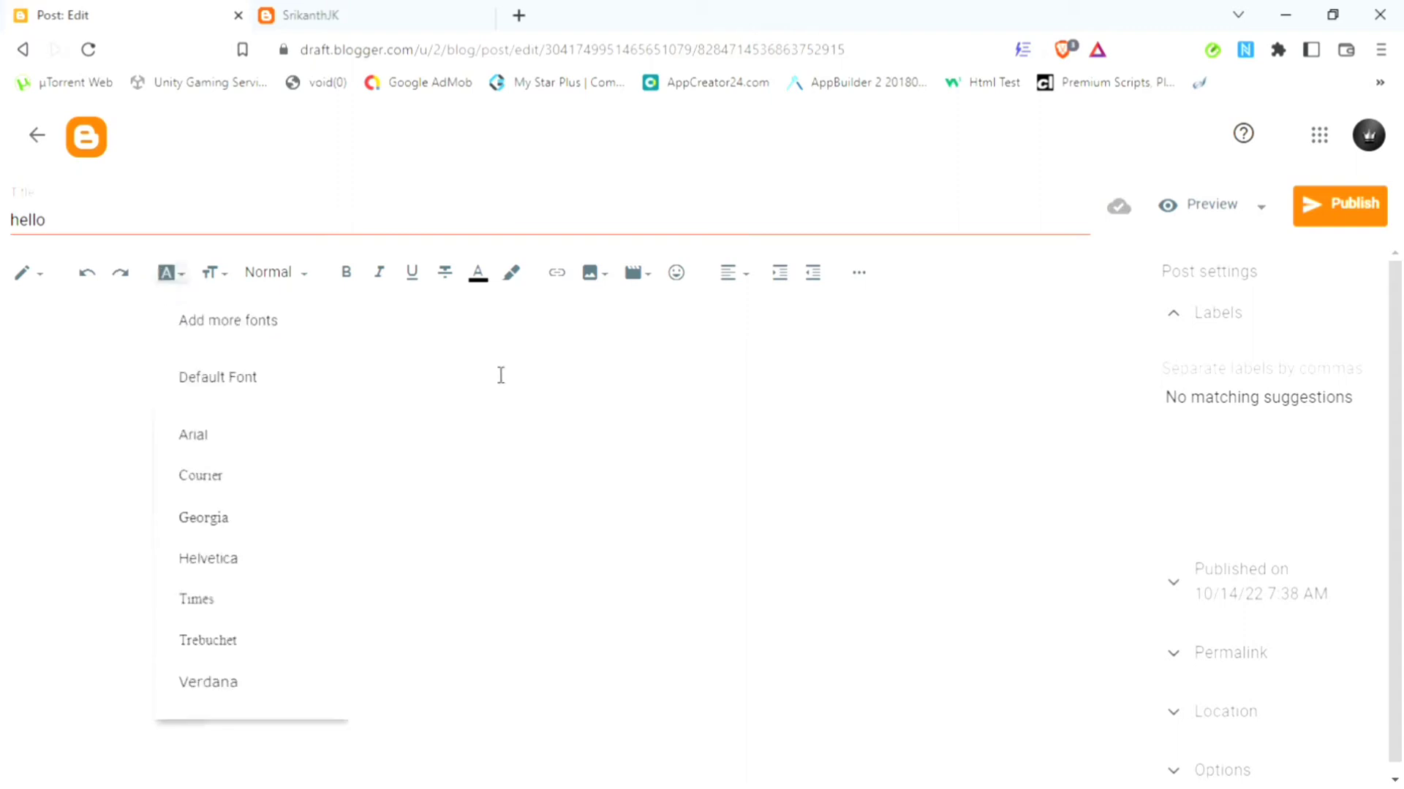
left_click(501, 375)
key("ctrl+shift+Left")
key("ctrl+shift+Left")
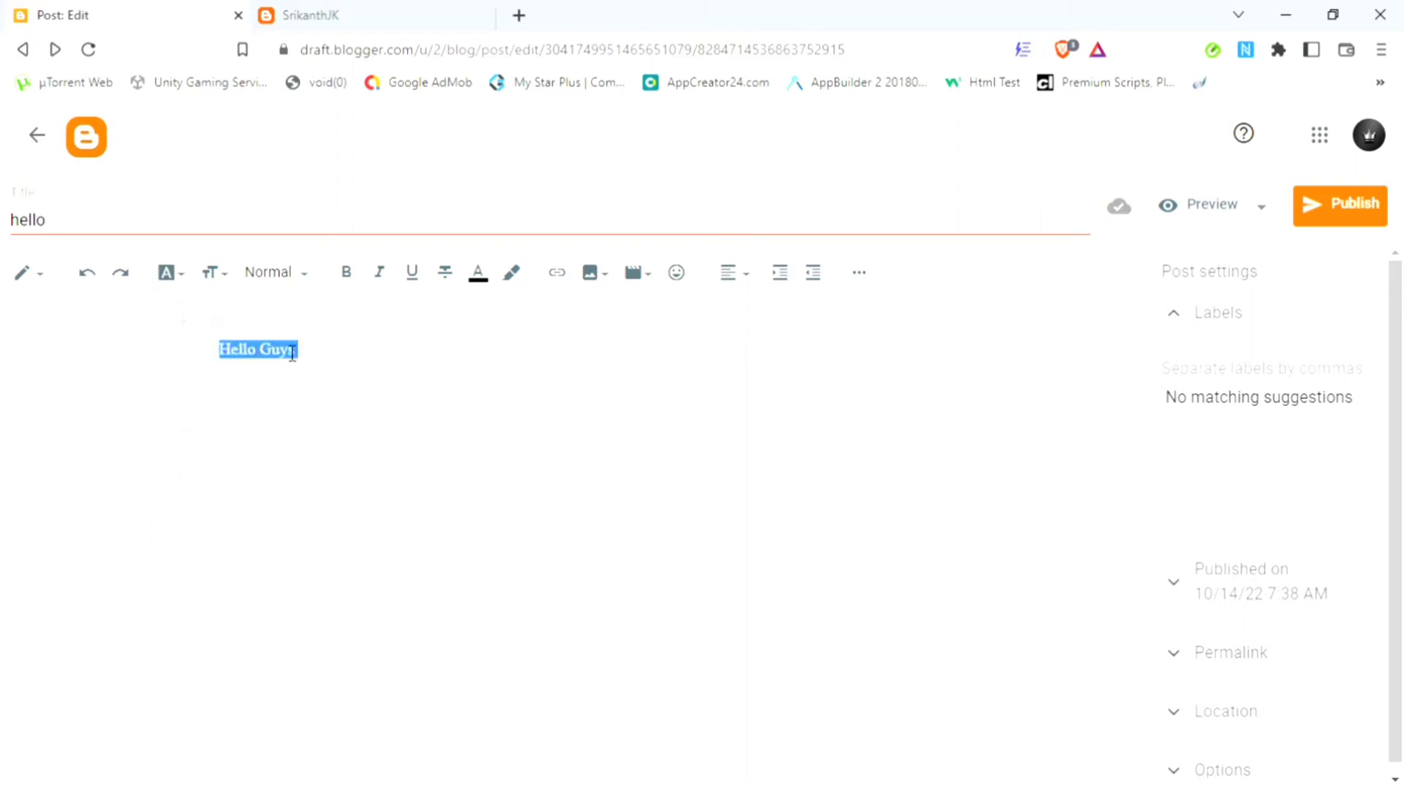
left_click(167, 275)
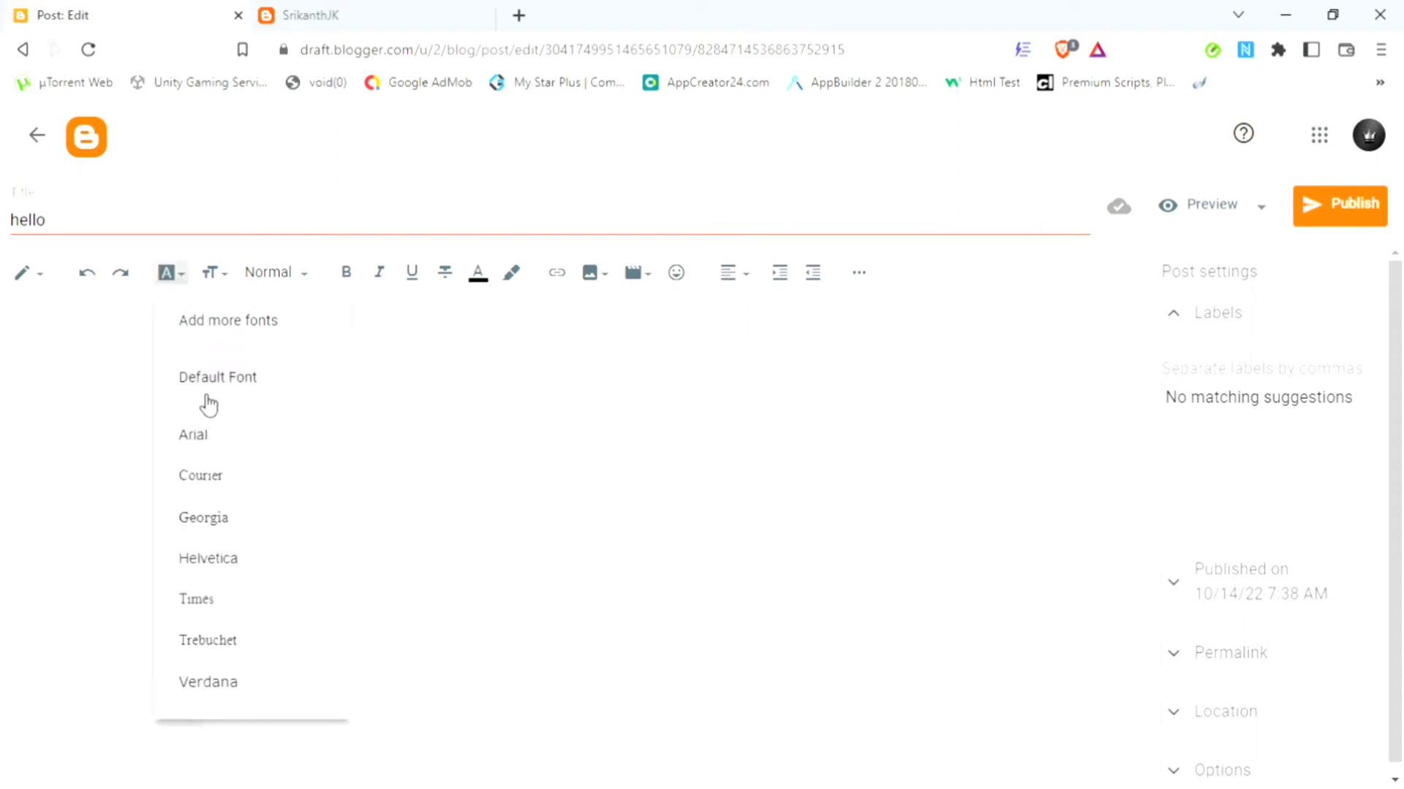
left_click(214, 341)
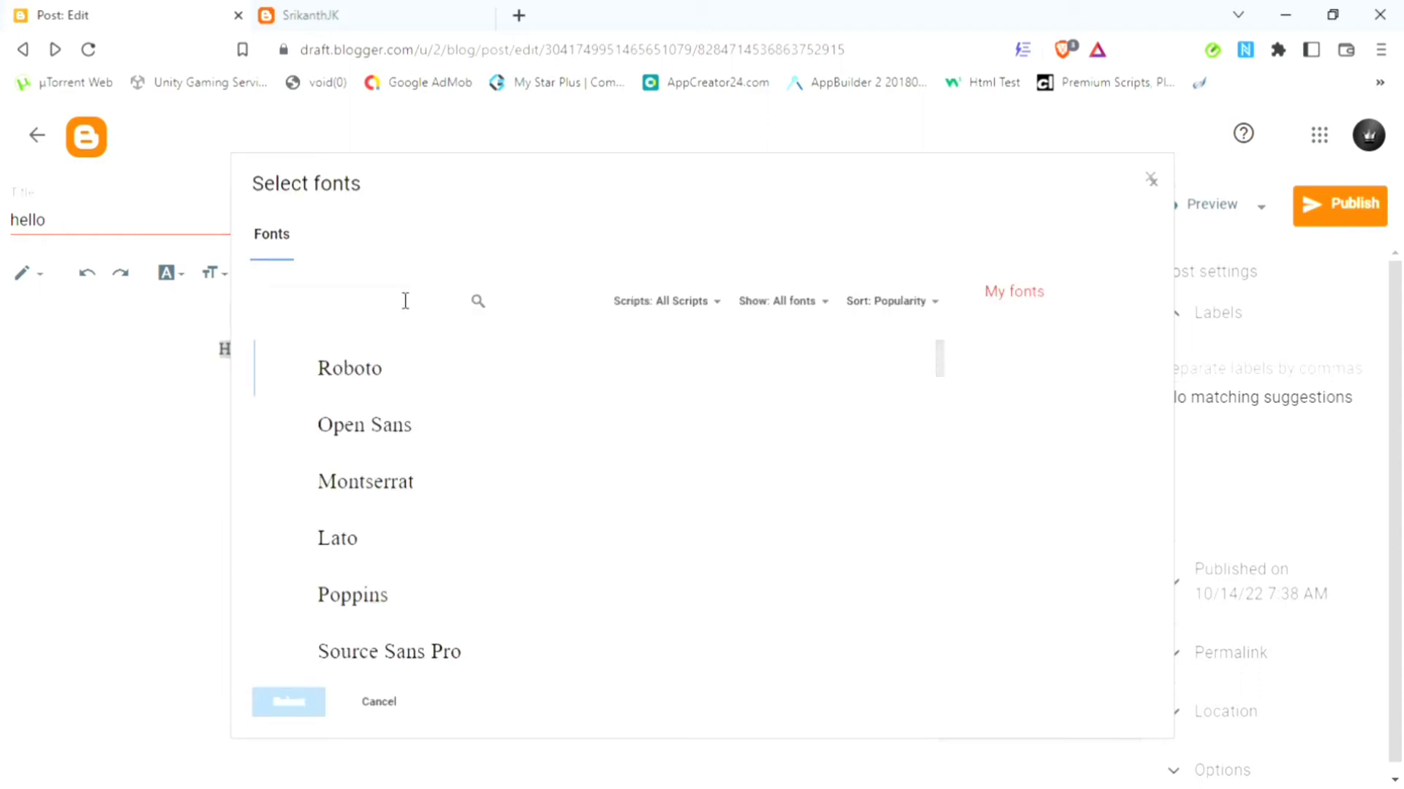
type("j")
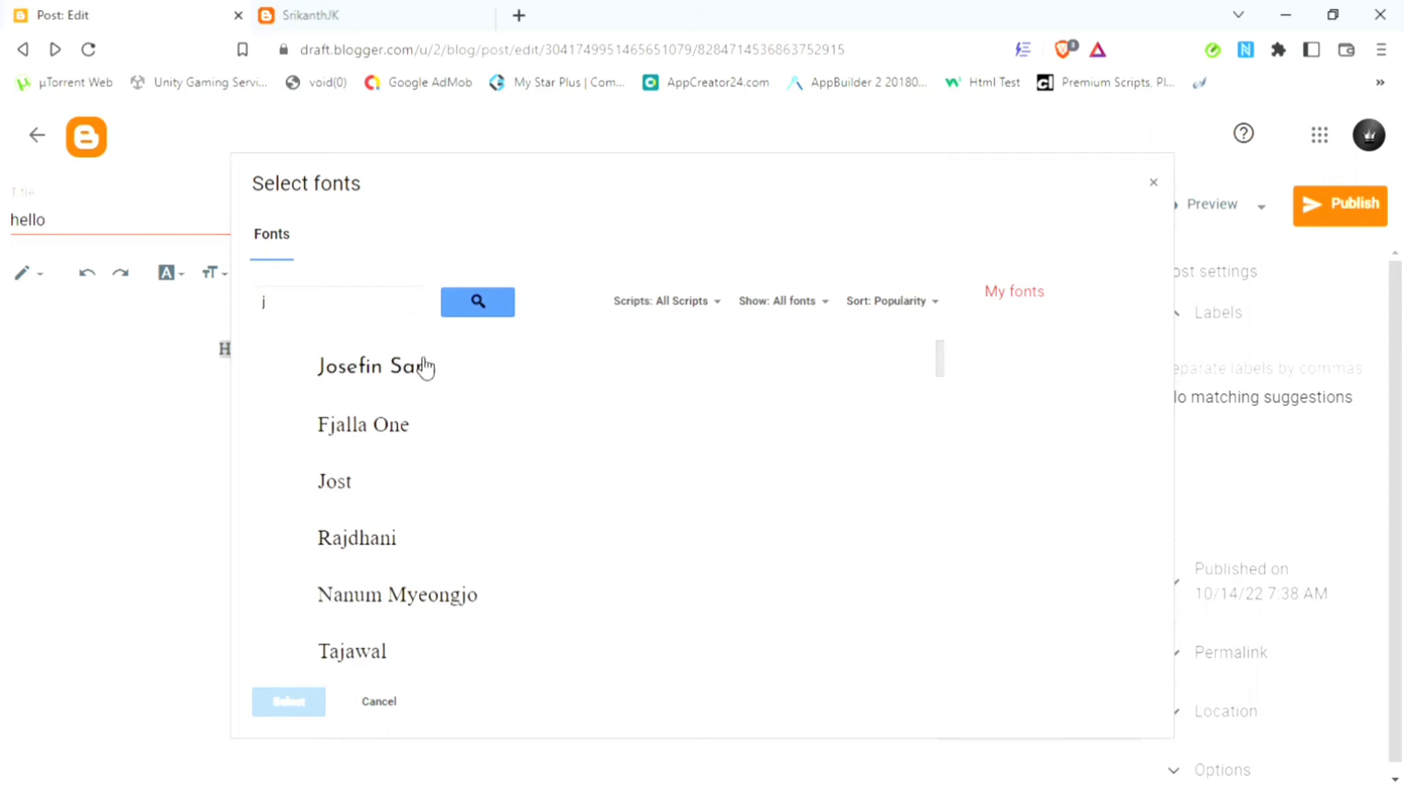
left_click(425, 367)
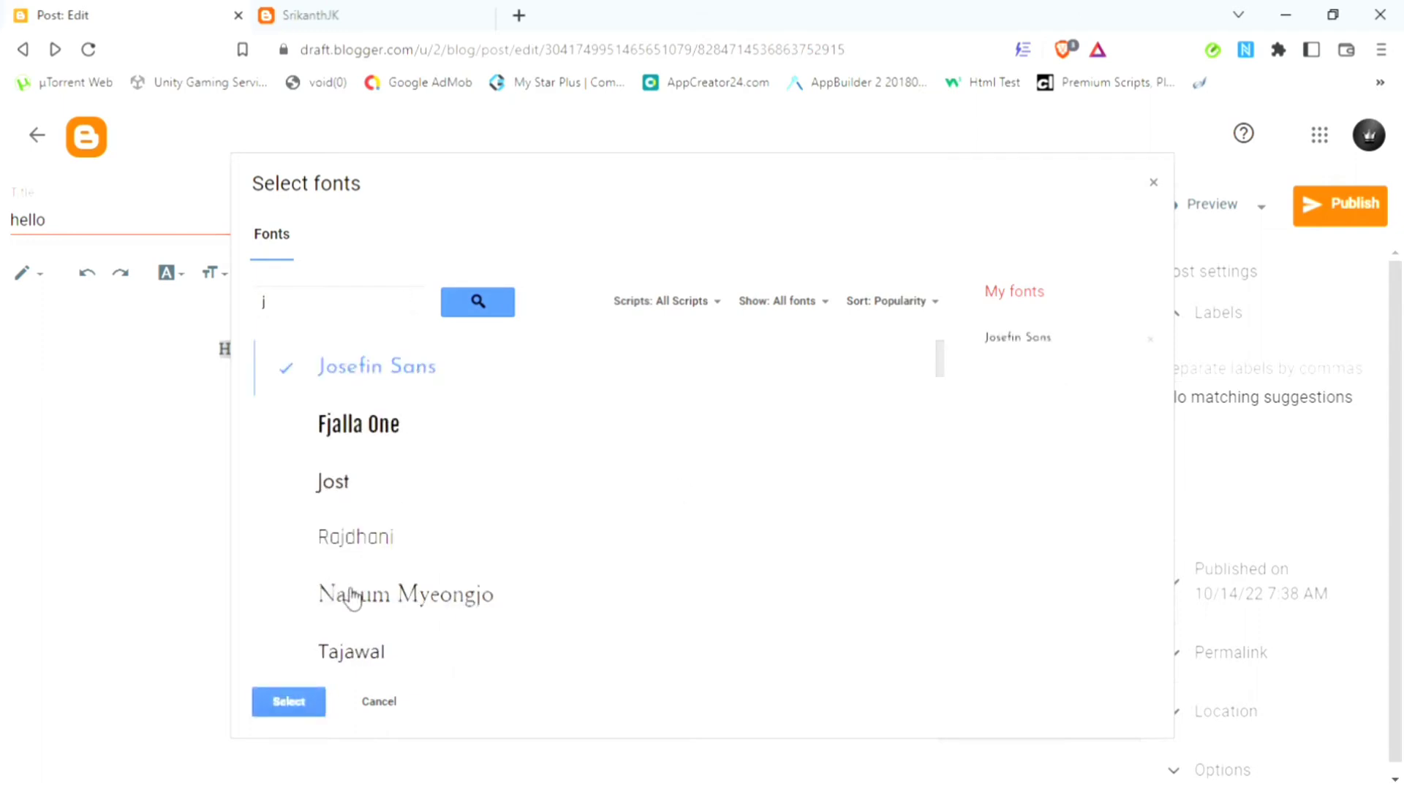
left_click(288, 702)
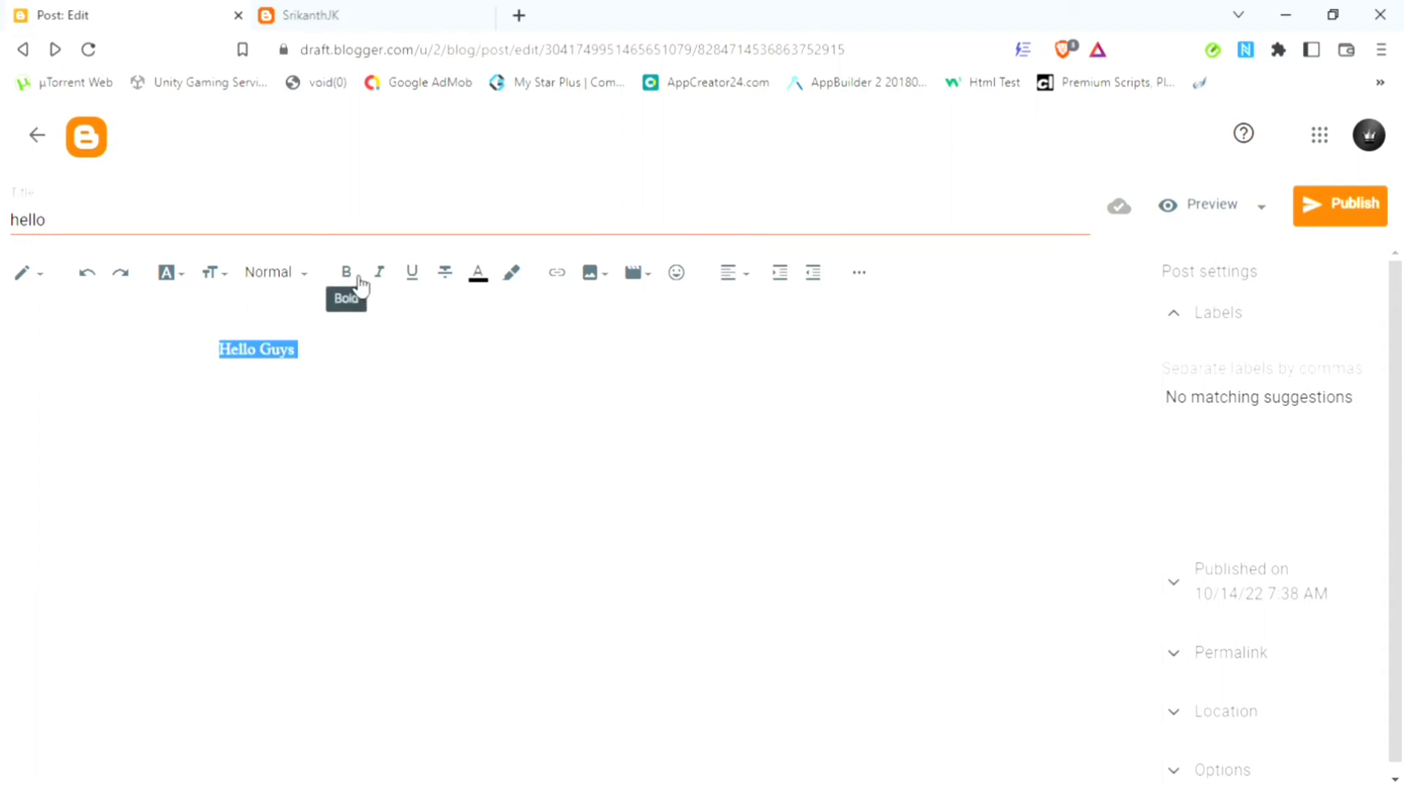
Step: Apply Josefin Sans to 'Hello Guys' and make it bold
left_click(165, 275)
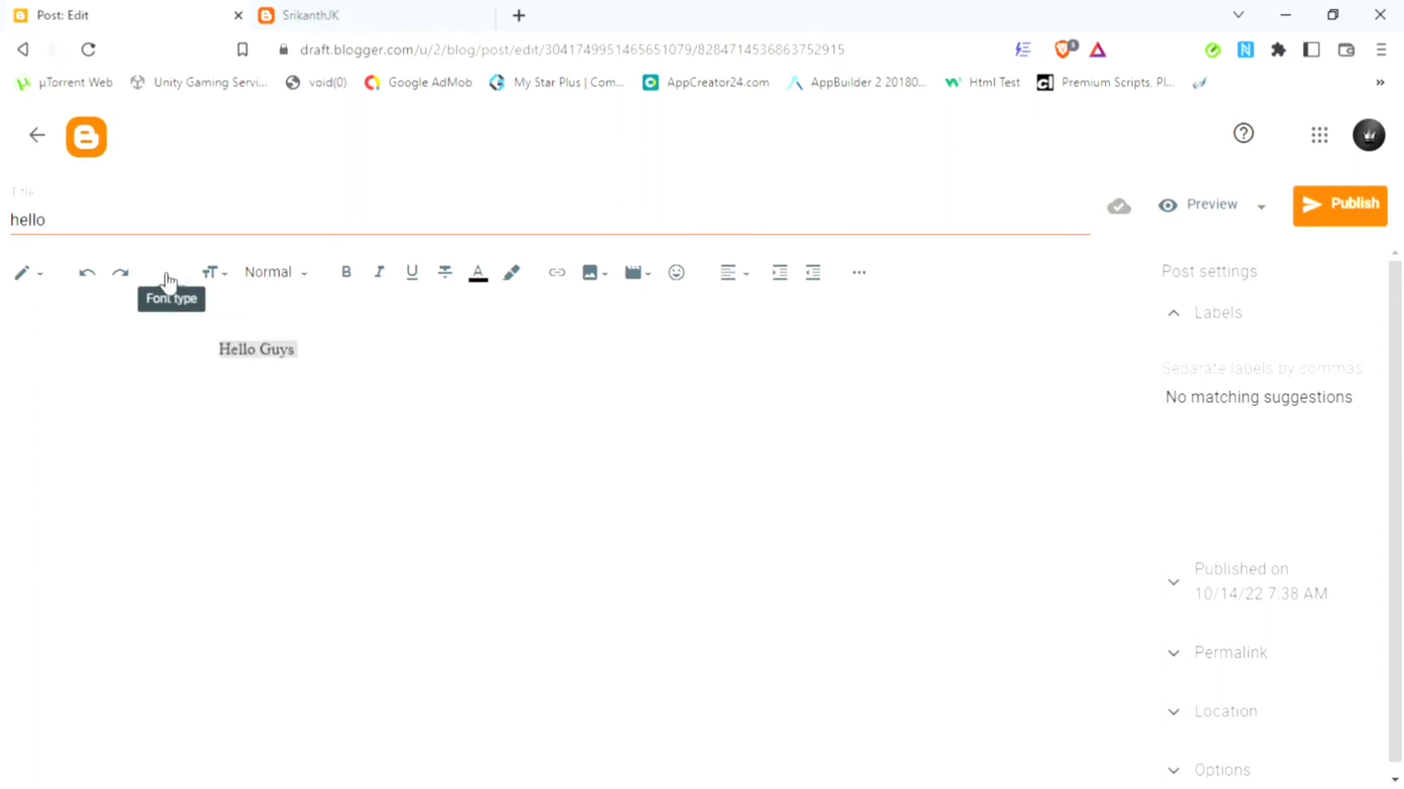
left_click(279, 740)
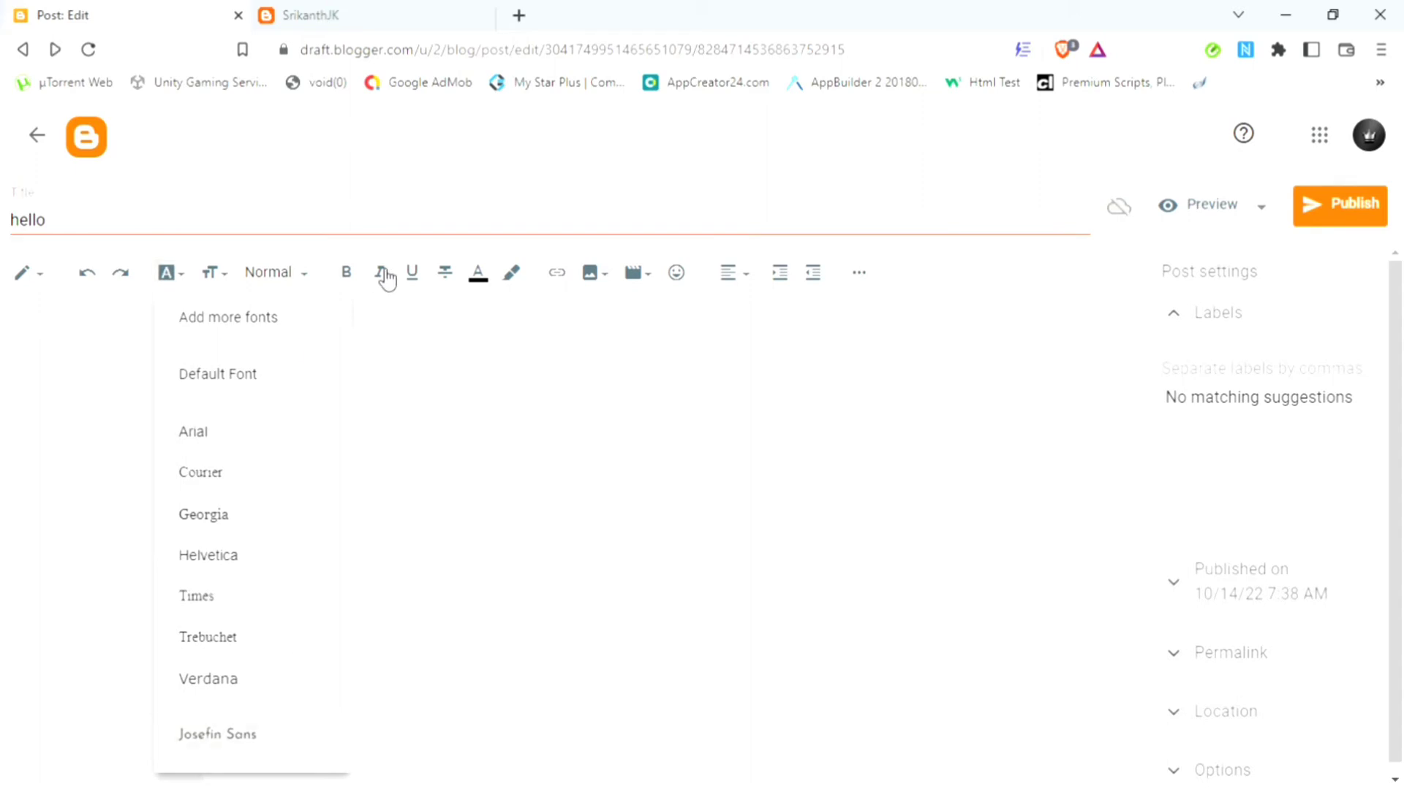
left_click(348, 274)
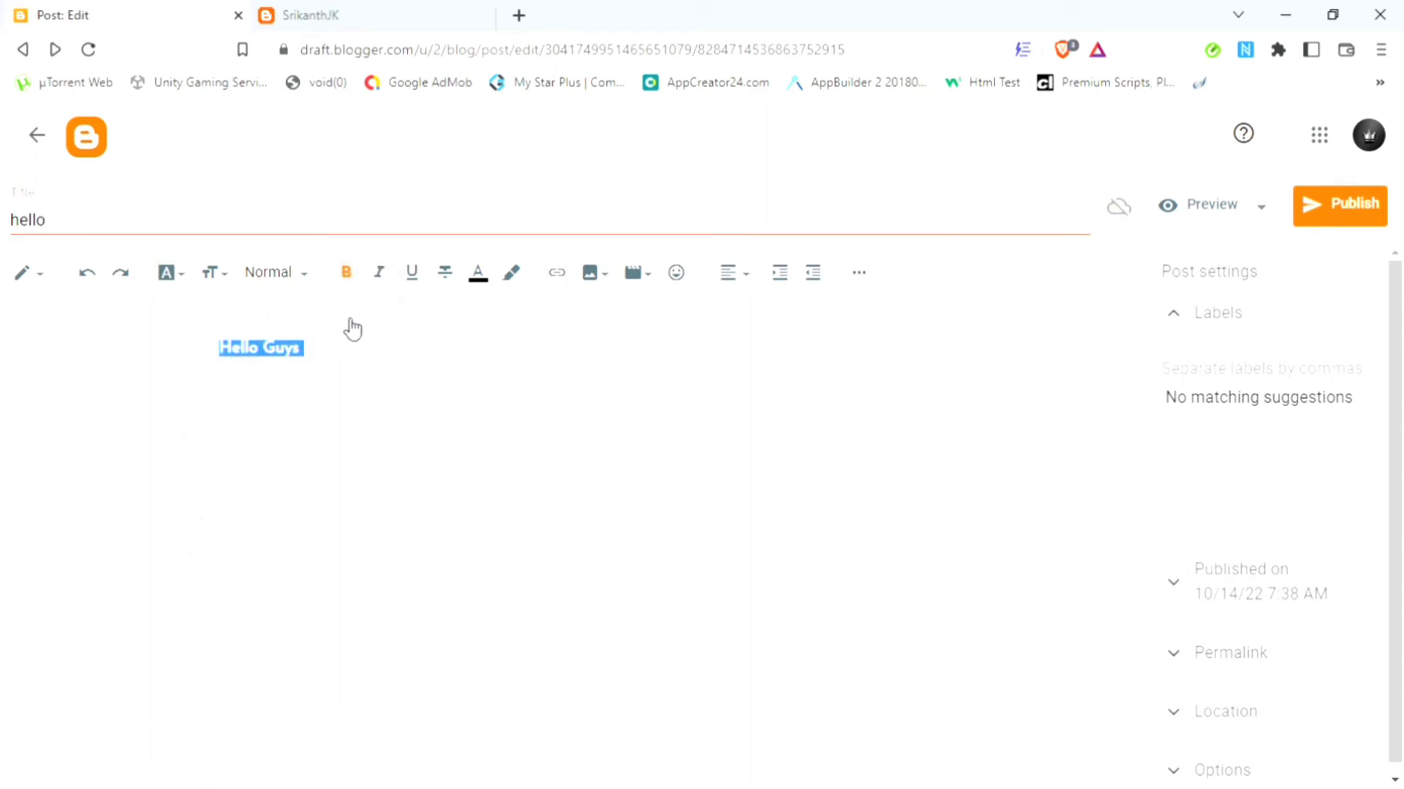
left_click(342, 347)
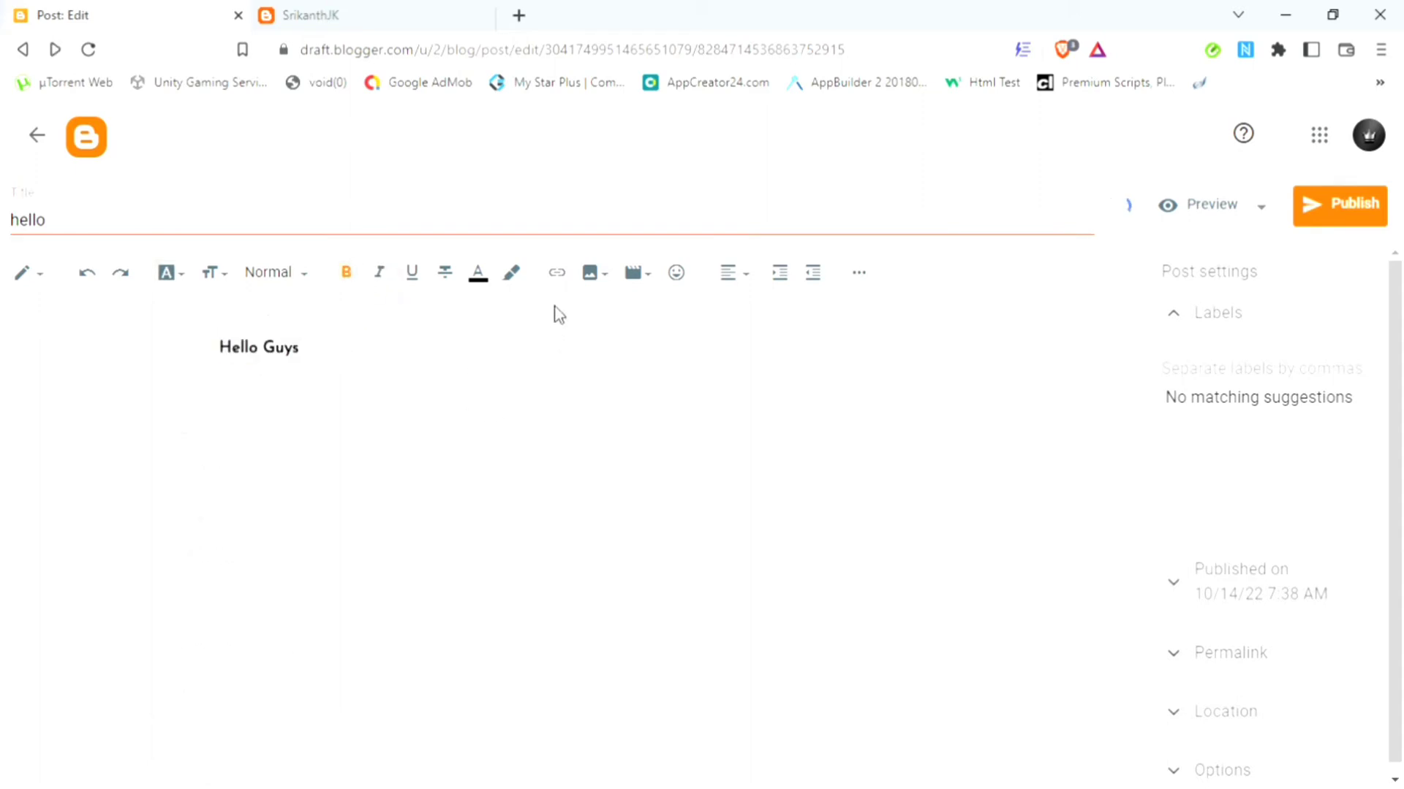
left_click(276, 371)
triple_click(276, 372)
left_click(216, 282)
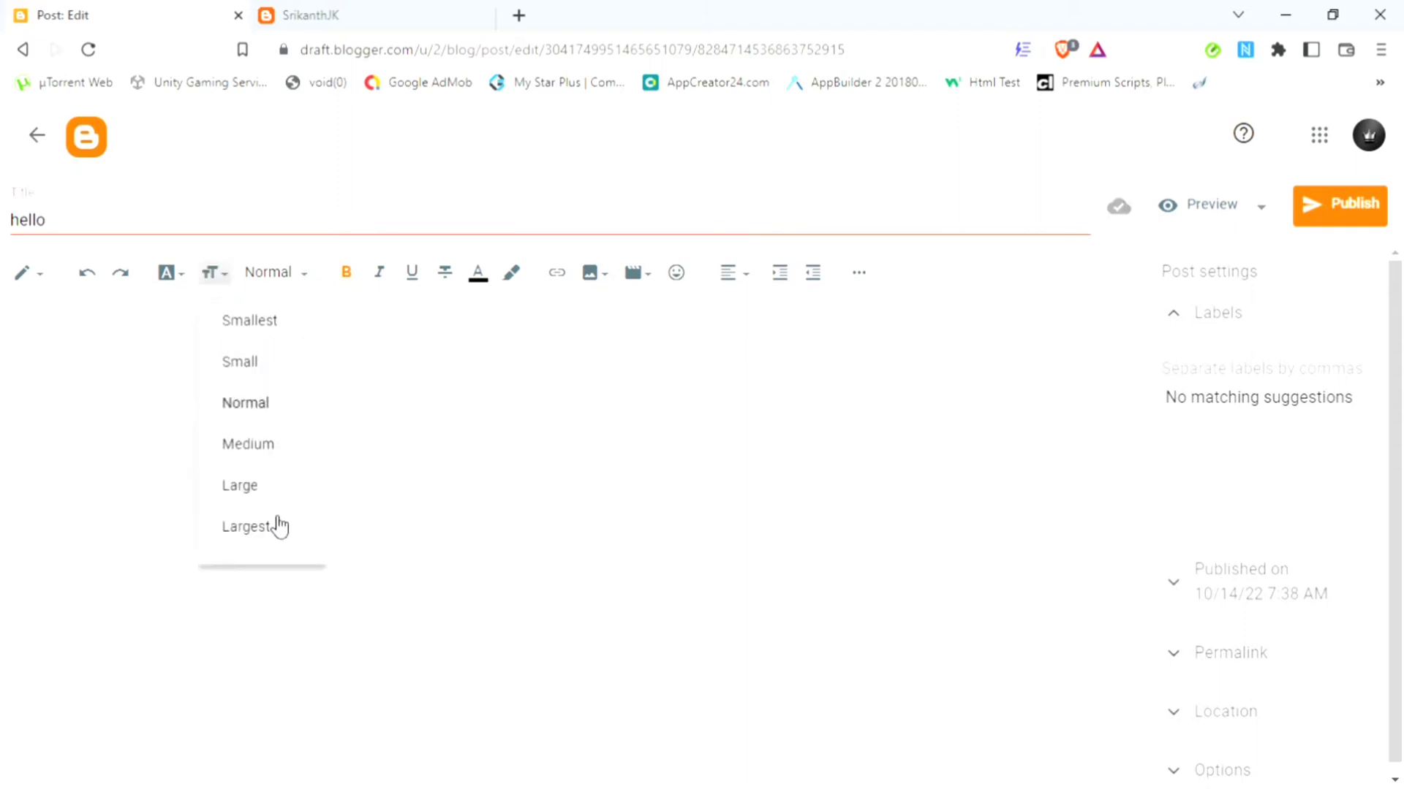
Step: Try the largest and smallest text sizes on 'Hello Guys', ending at medium
left_click(270, 527)
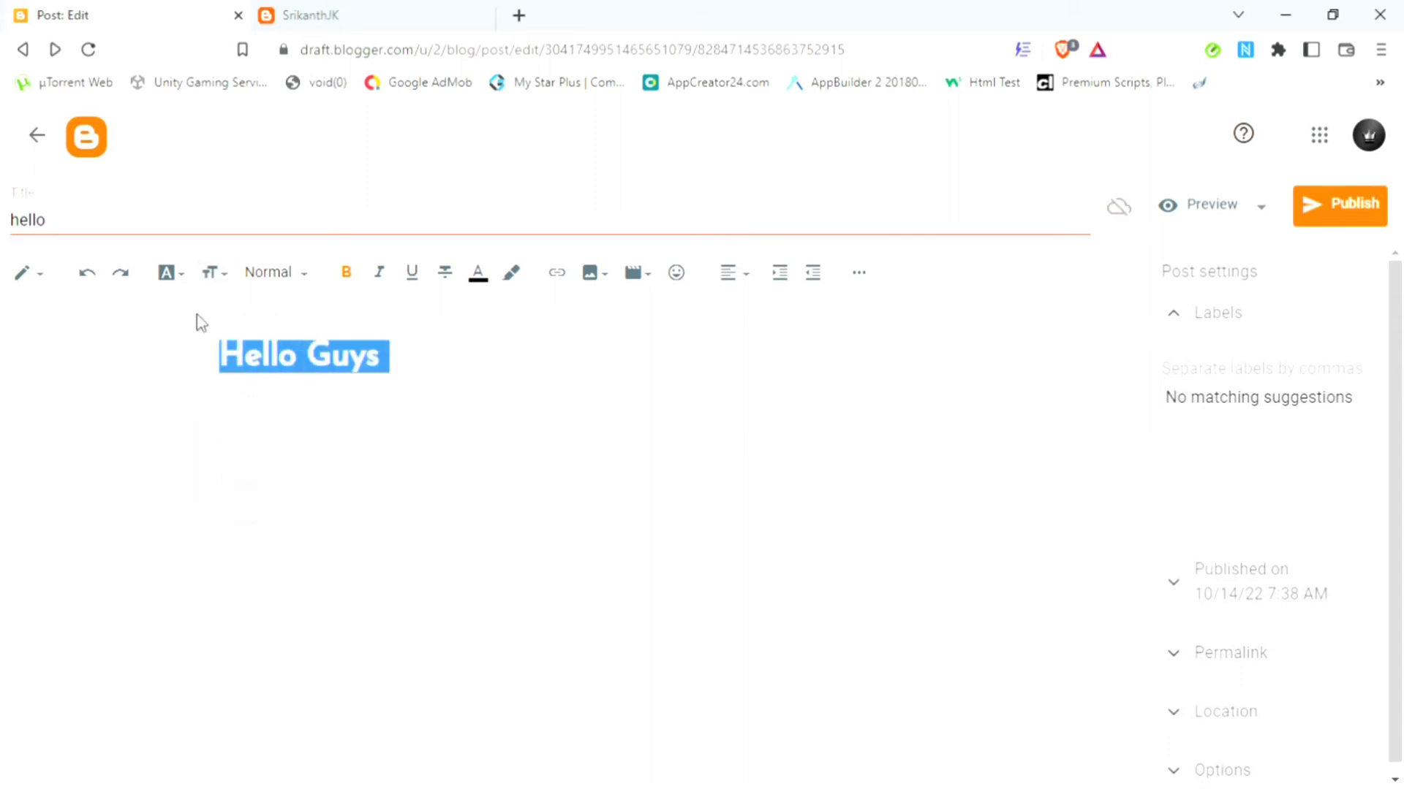
left_click(212, 278)
left_click(235, 324)
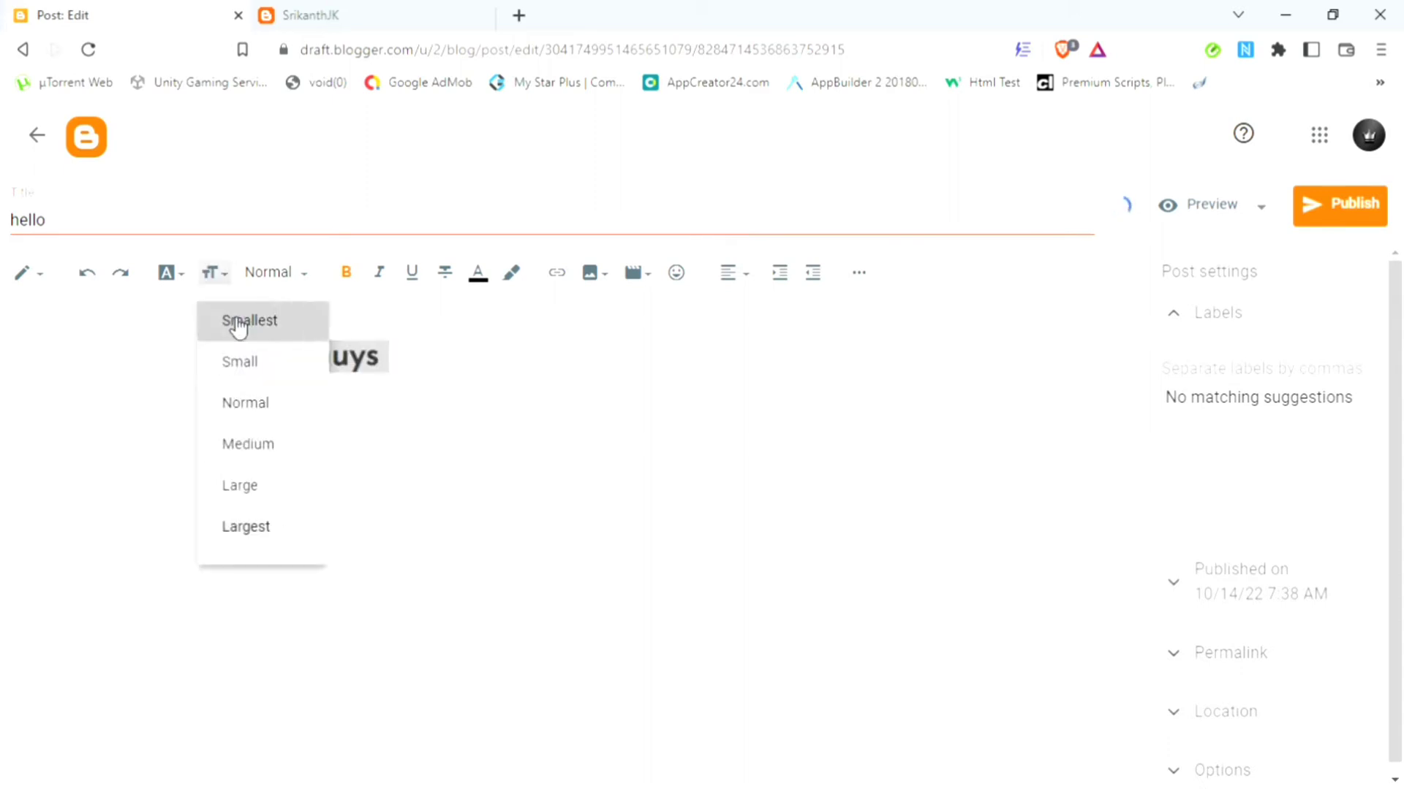
left_click(213, 276)
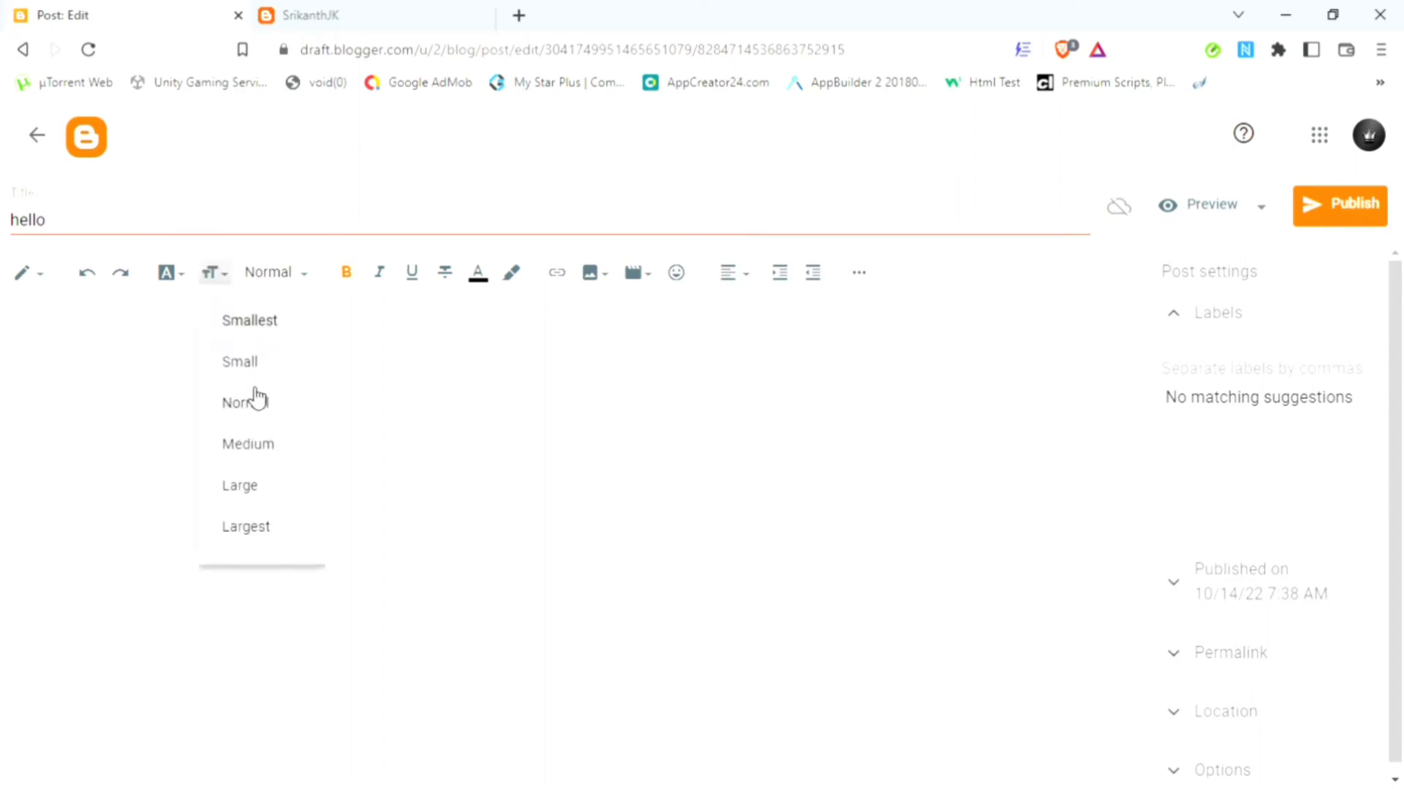
left_click(274, 458)
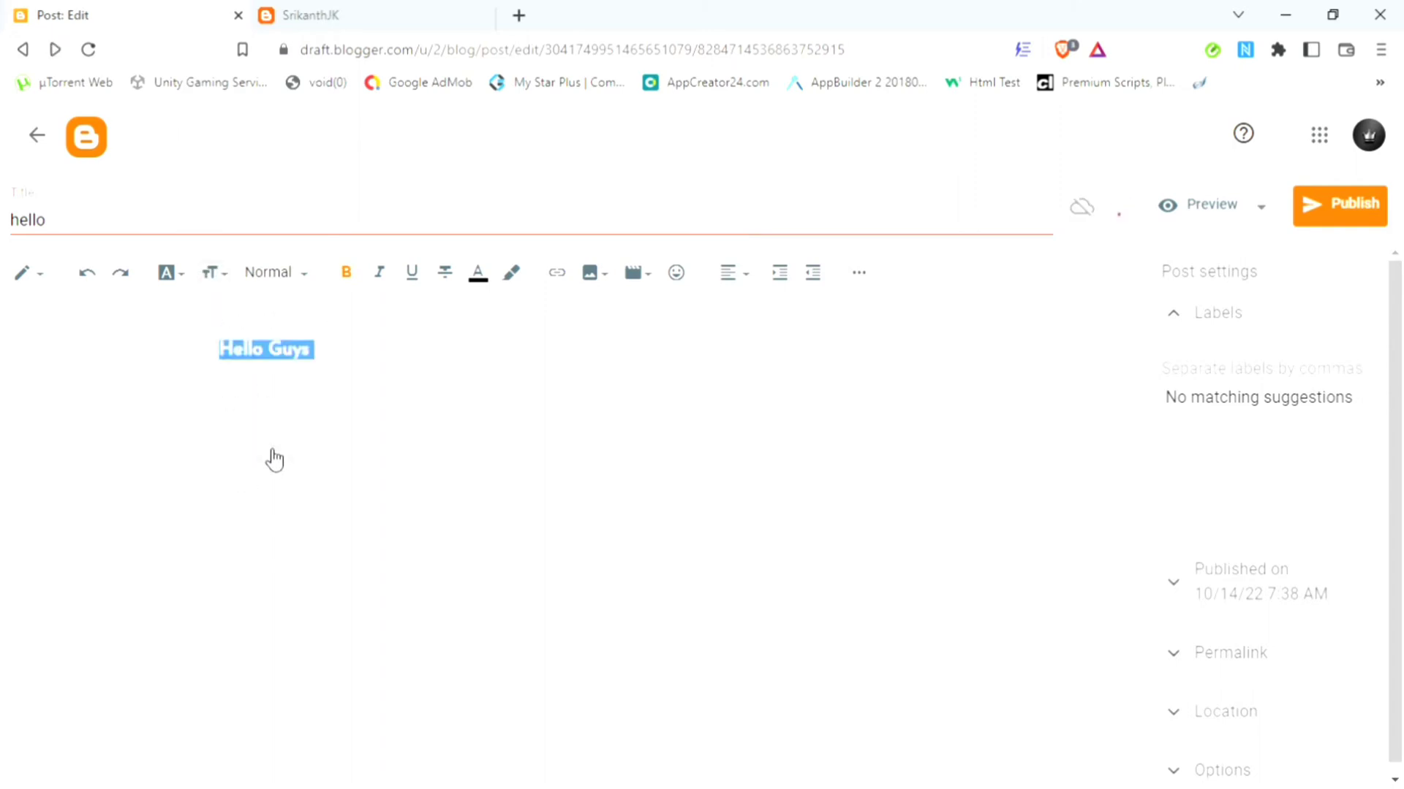
Step: Try Major Heading, Heading, Minor Heading, Subheading and Normal, then set the line to Paragraph
left_click(284, 283)
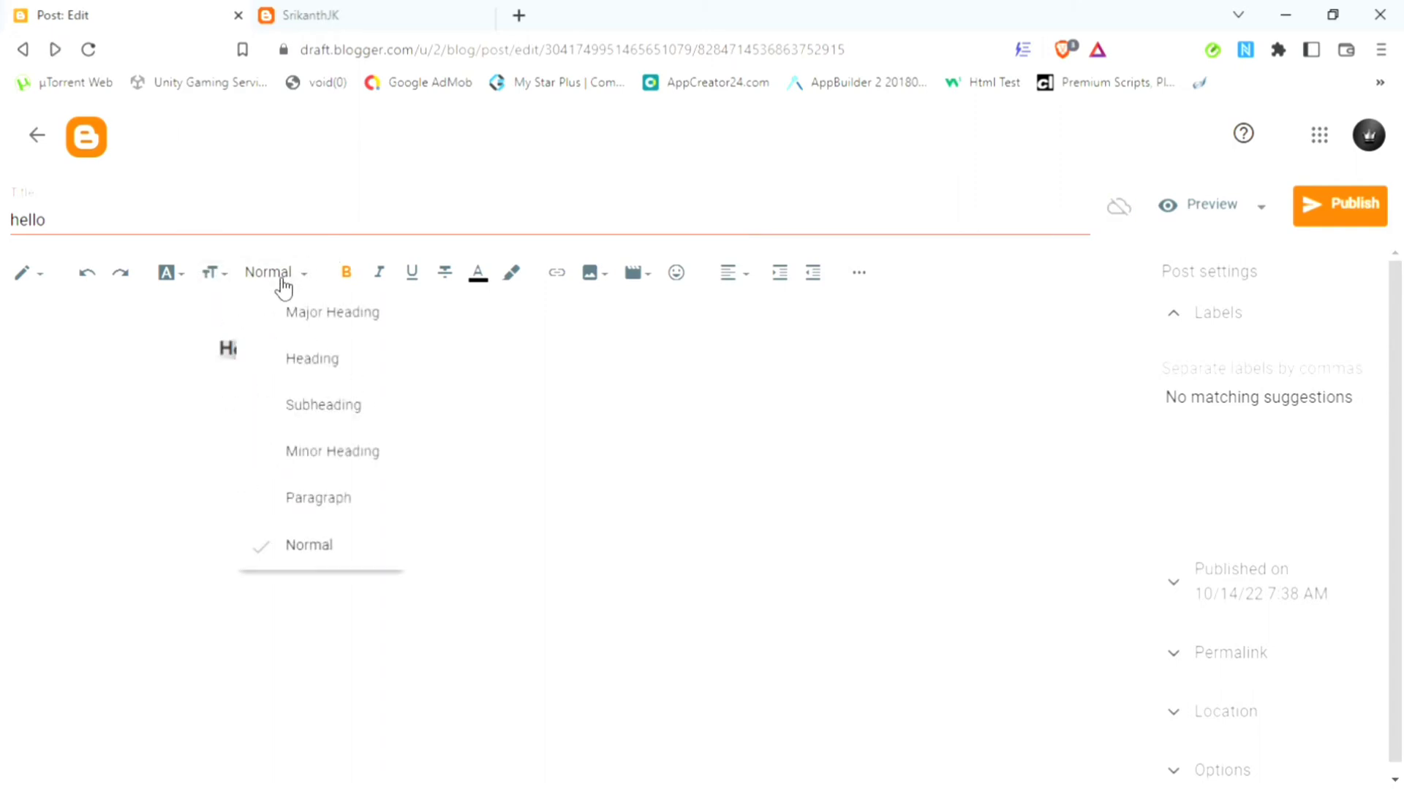
left_click(337, 332)
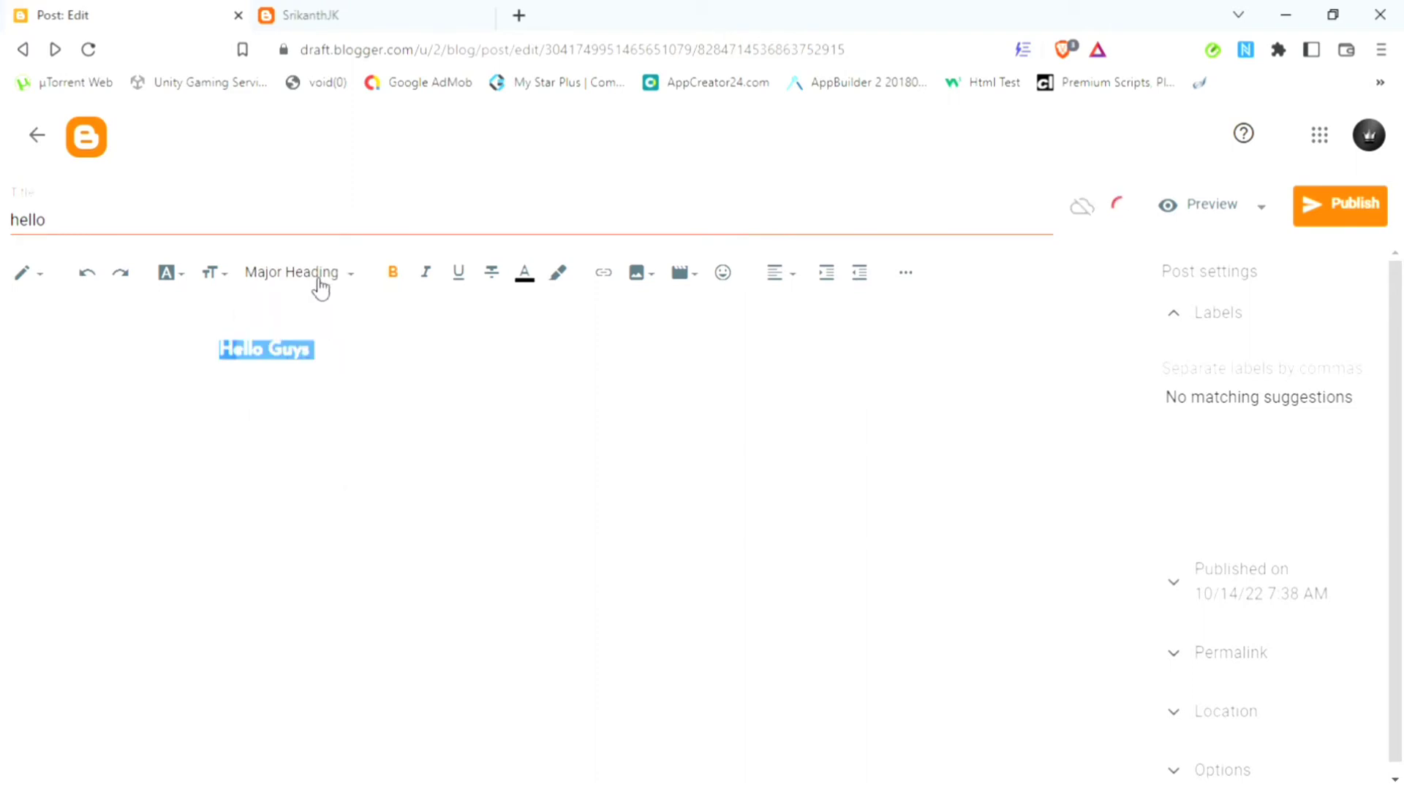
left_click(319, 285)
left_click(347, 365)
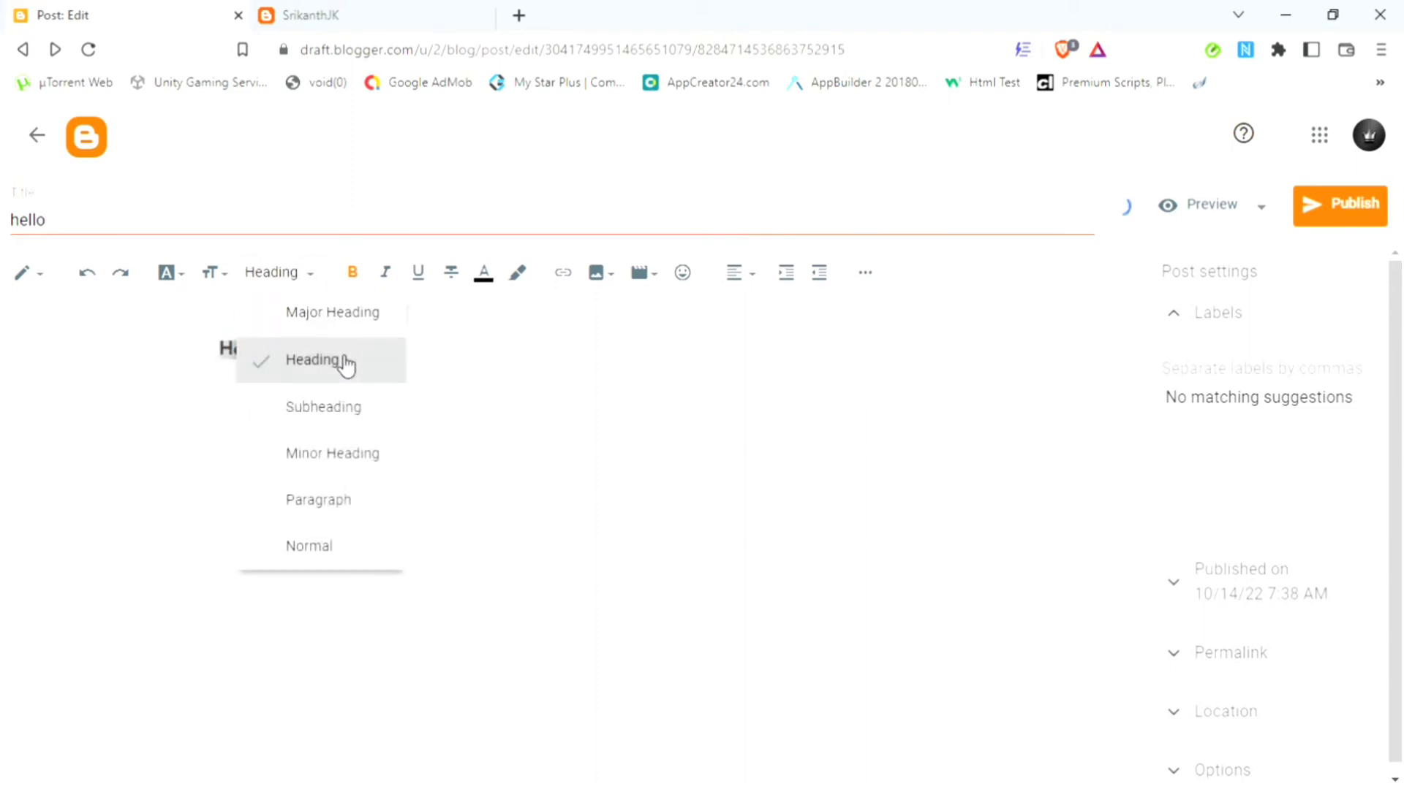
left_click(307, 277)
left_click(364, 447)
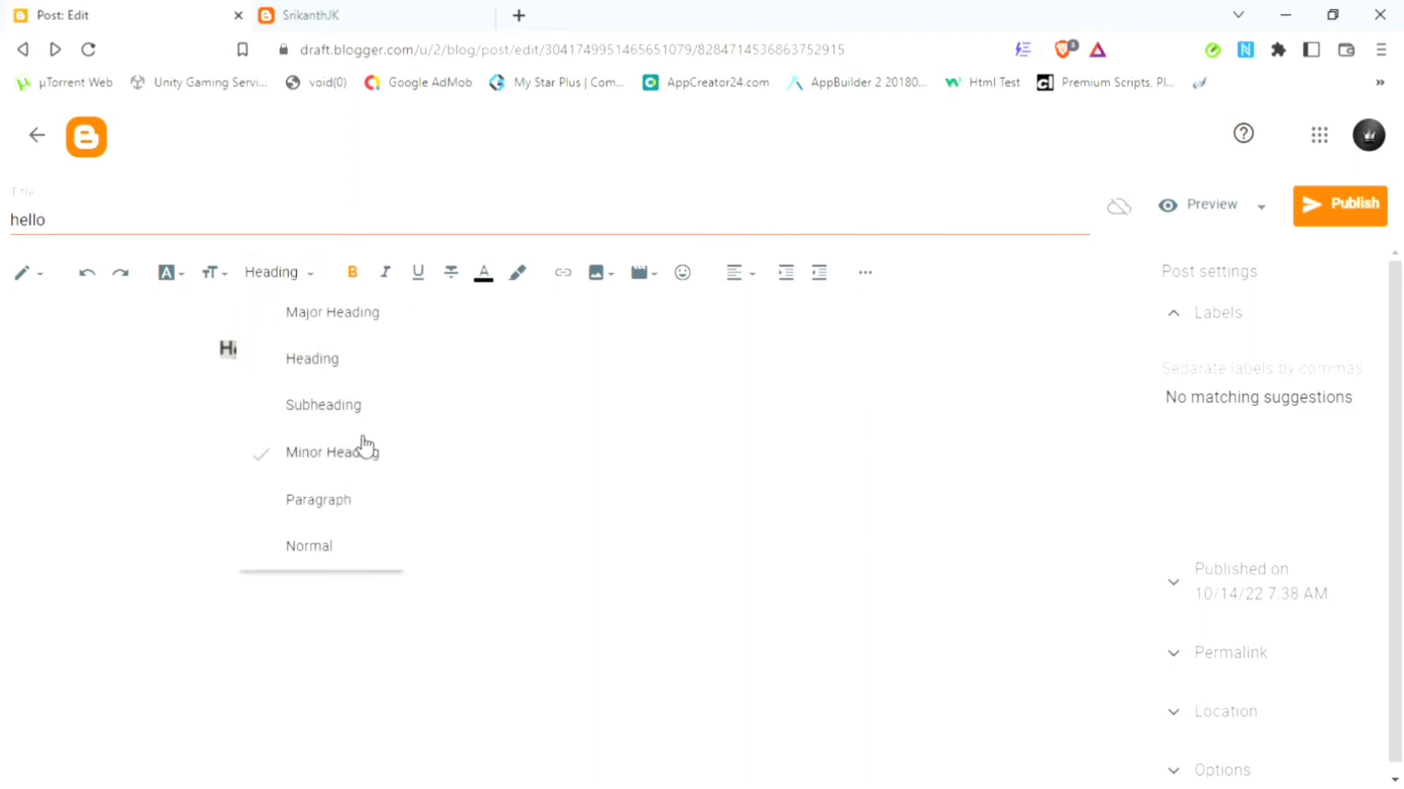
left_click(360, 420)
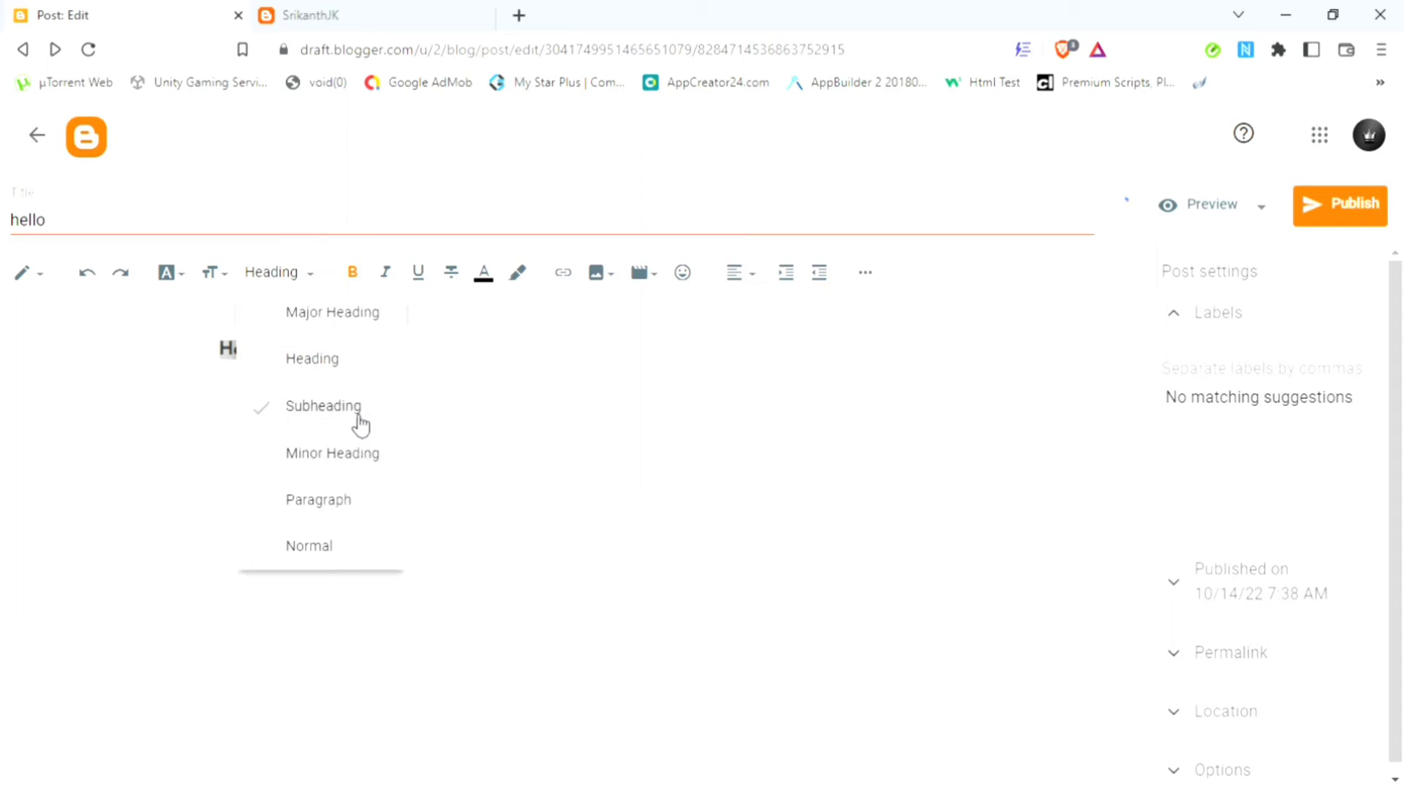
left_click(370, 542)
left_click(364, 505)
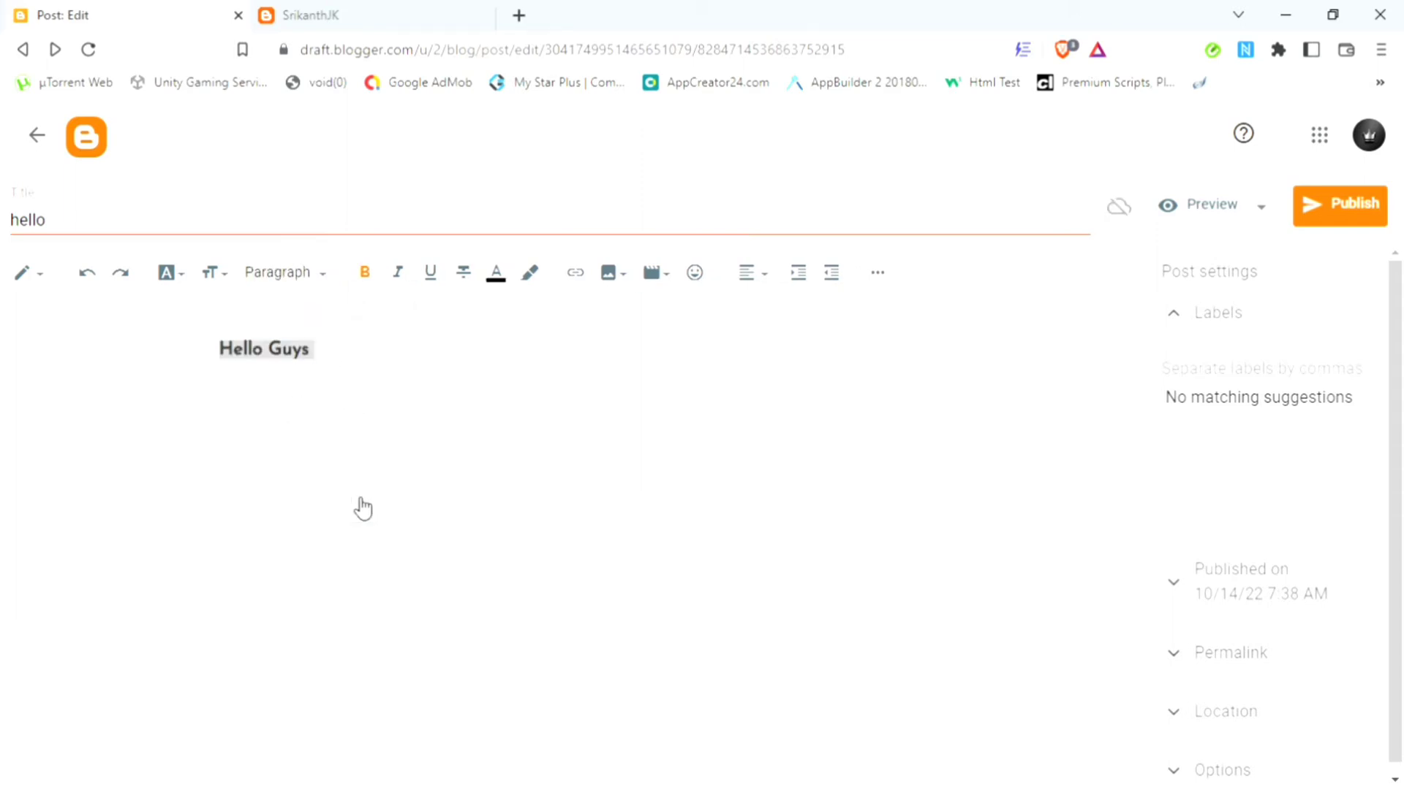
Step: Keep 'Hello Guys' bold, try italics and remove them, and underline it
left_click(373, 287)
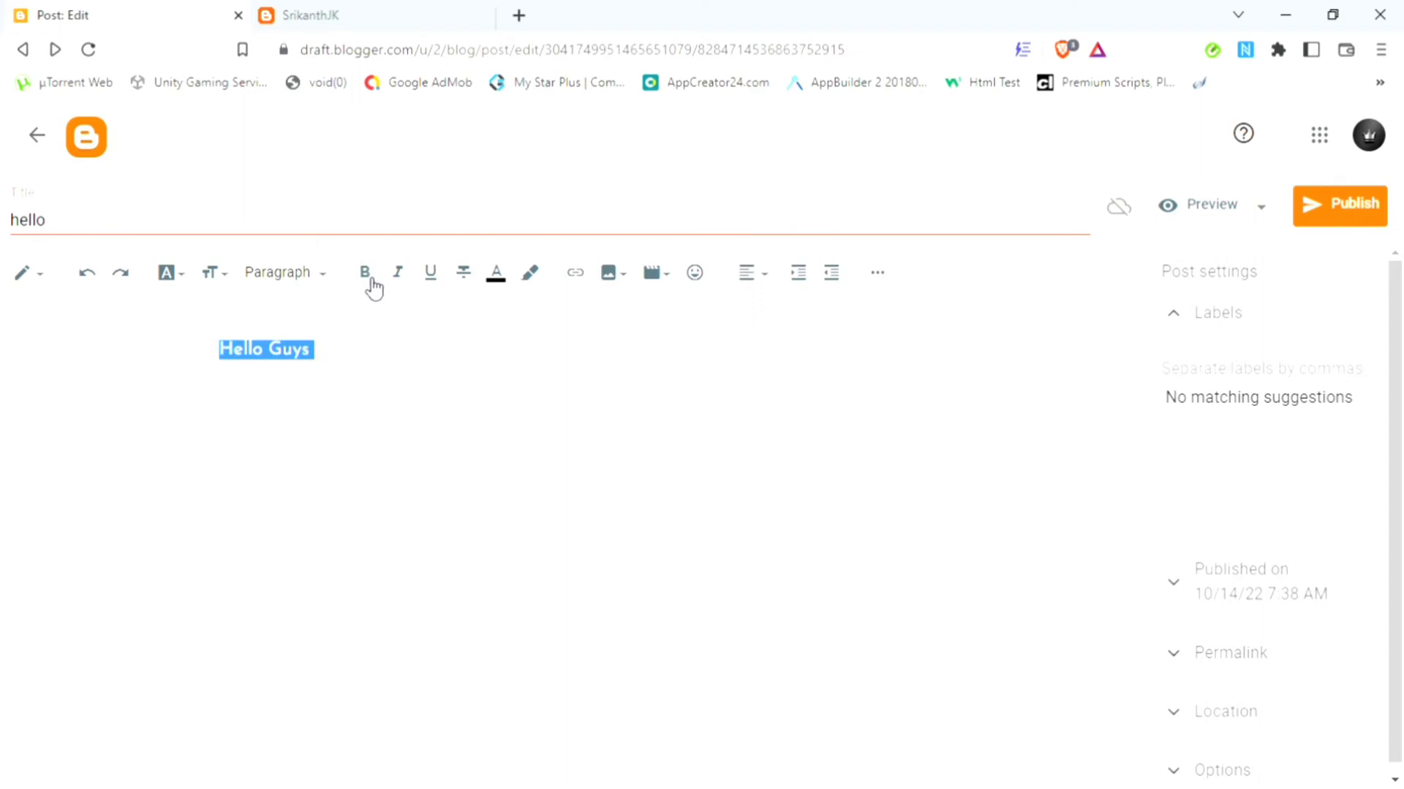
left_click(373, 287)
left_click(404, 284)
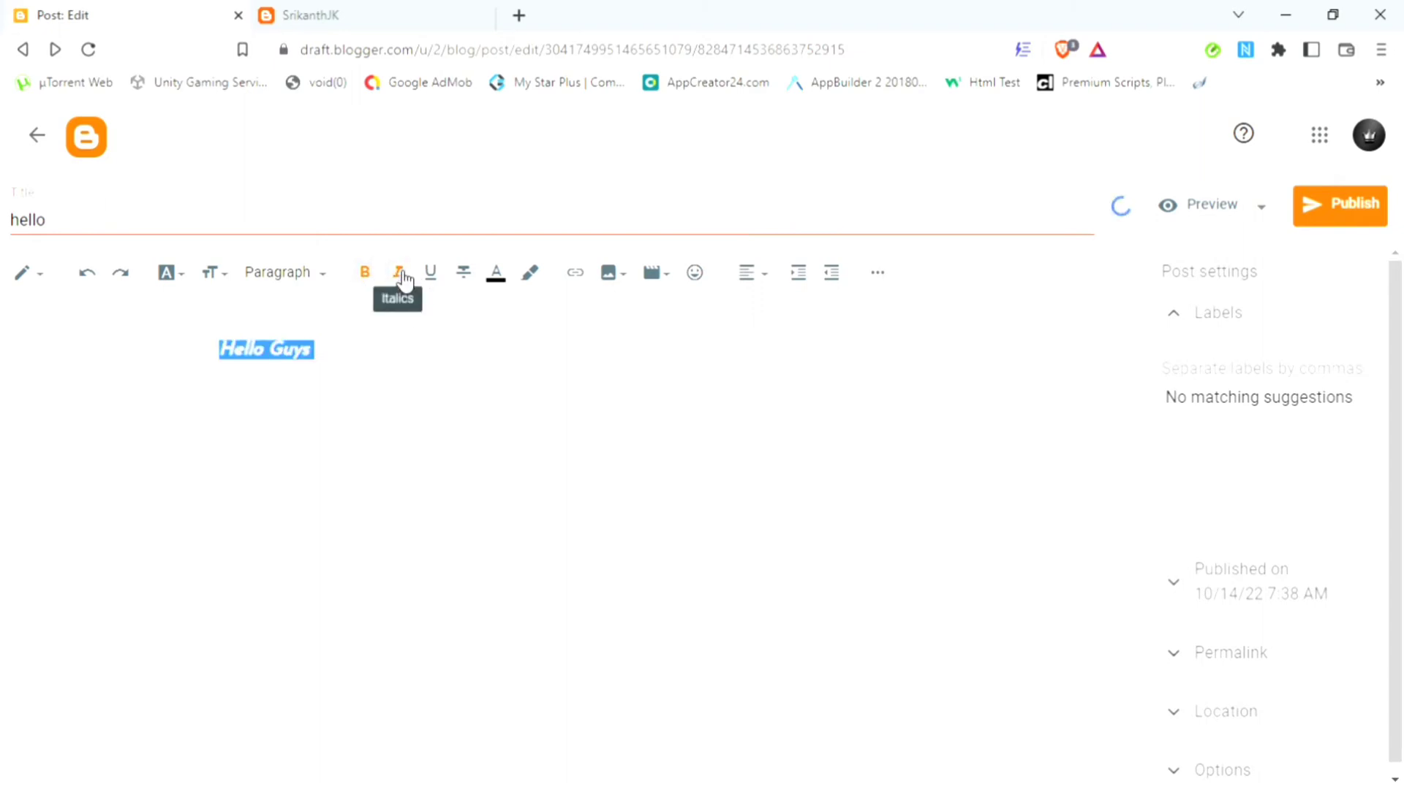
left_click(404, 281)
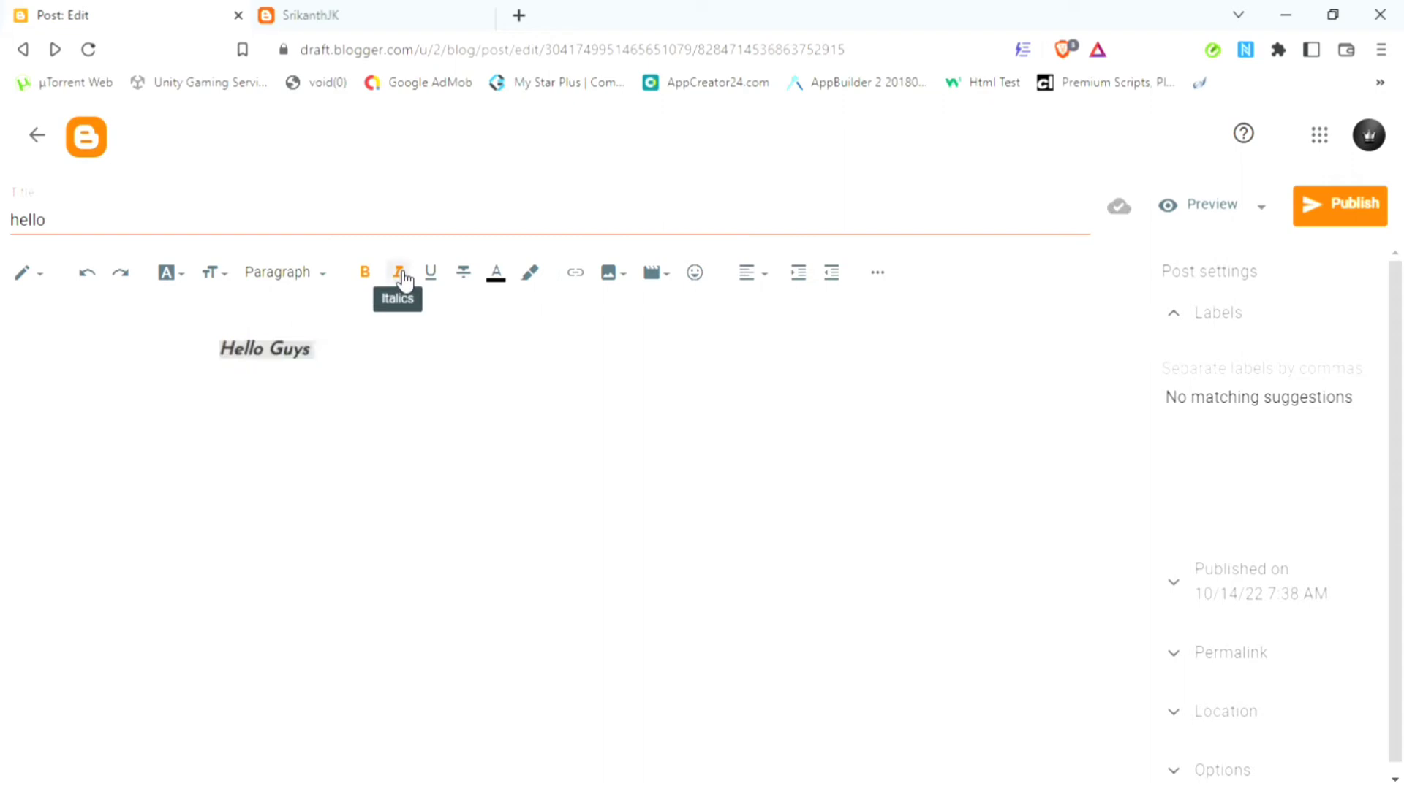
left_click(443, 285)
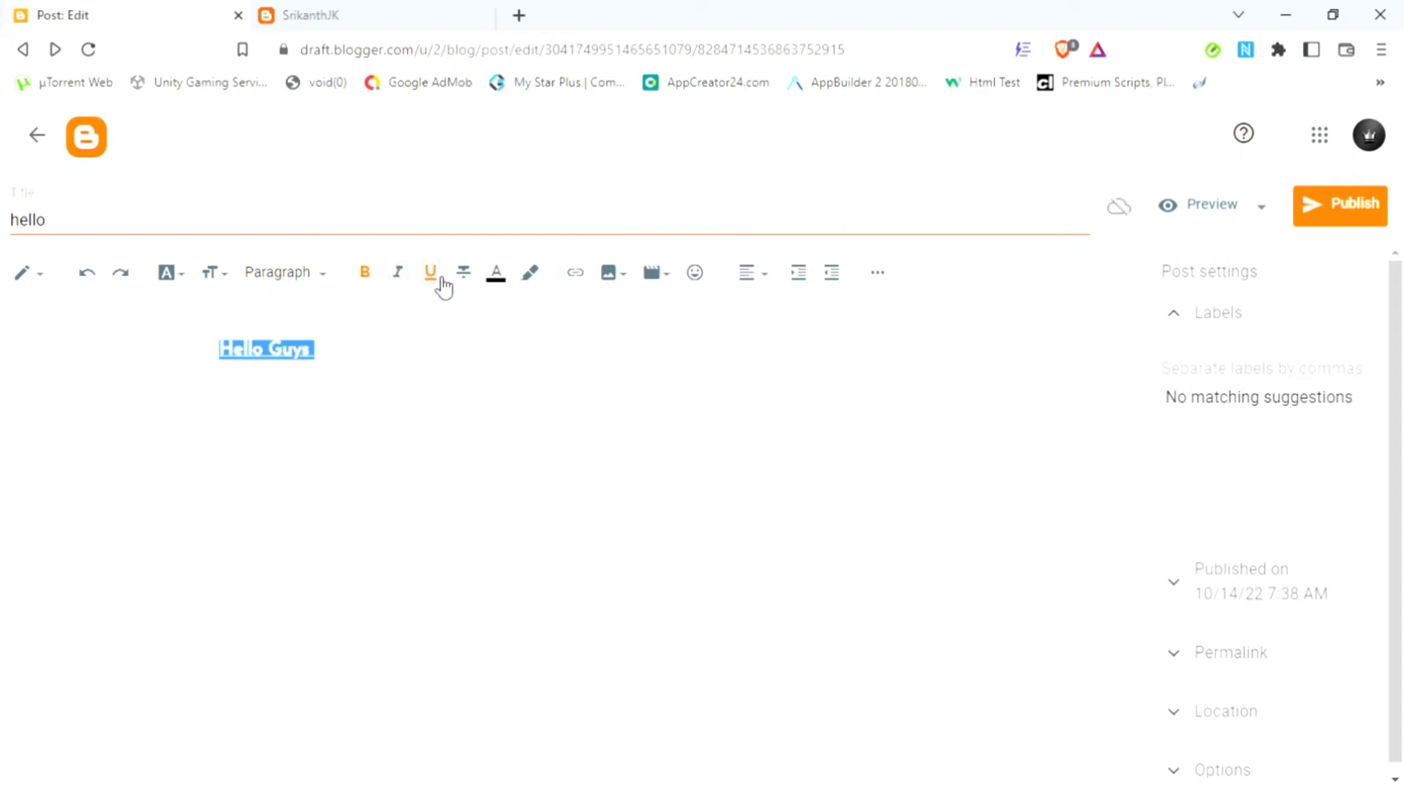
left_click(301, 477)
Step: Strike through the 'Hello Guys' line
triple_click(268, 358)
left_click(464, 273)
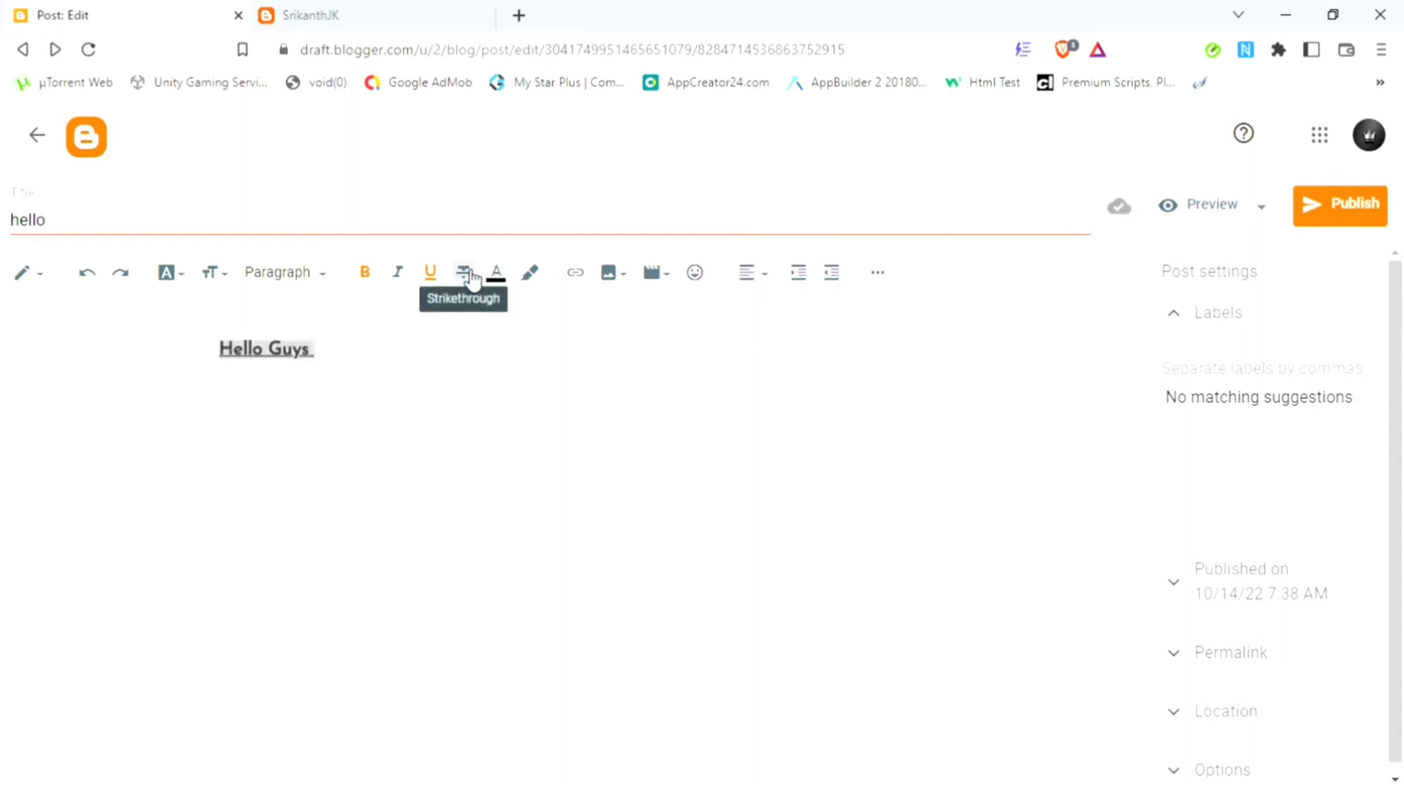
left_click(407, 356)
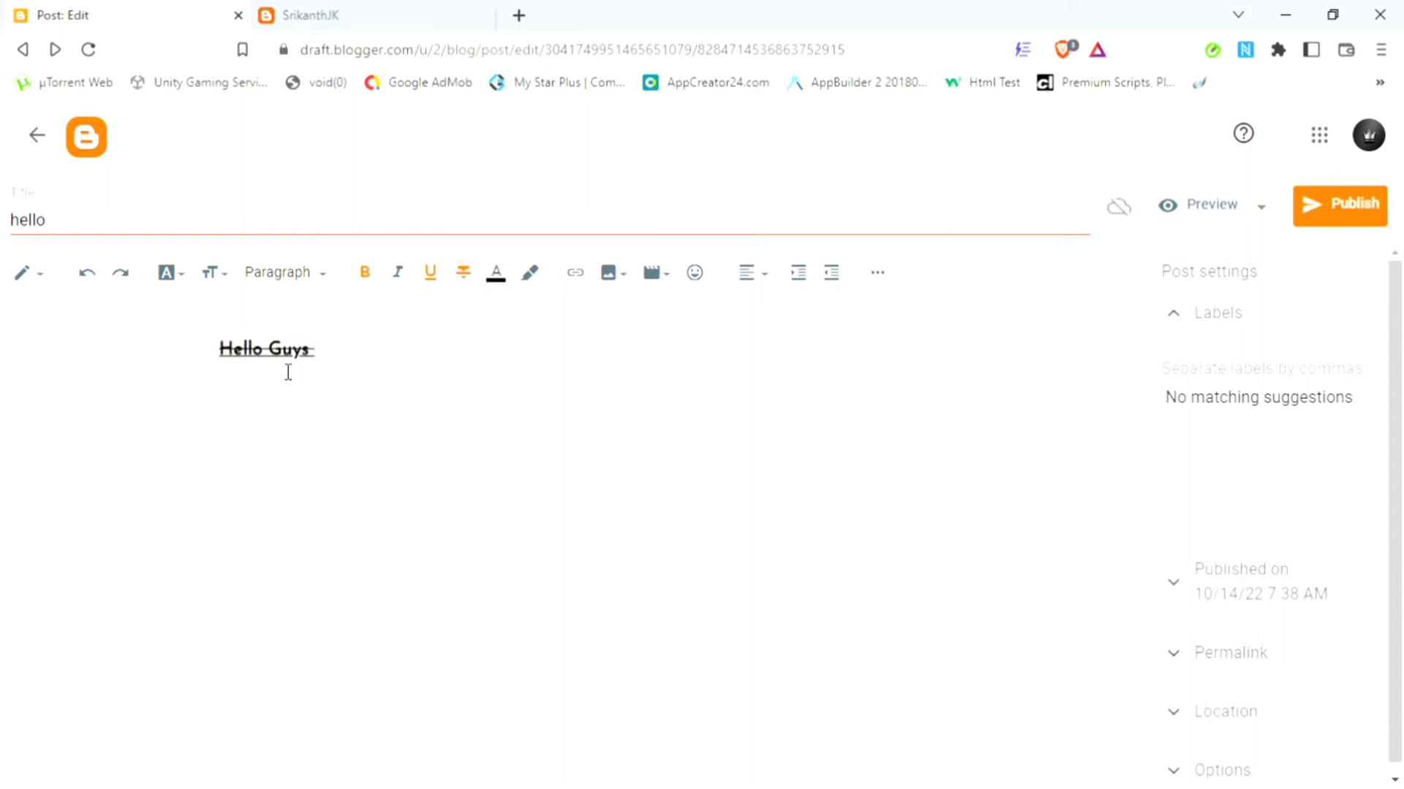
triple_click(311, 358)
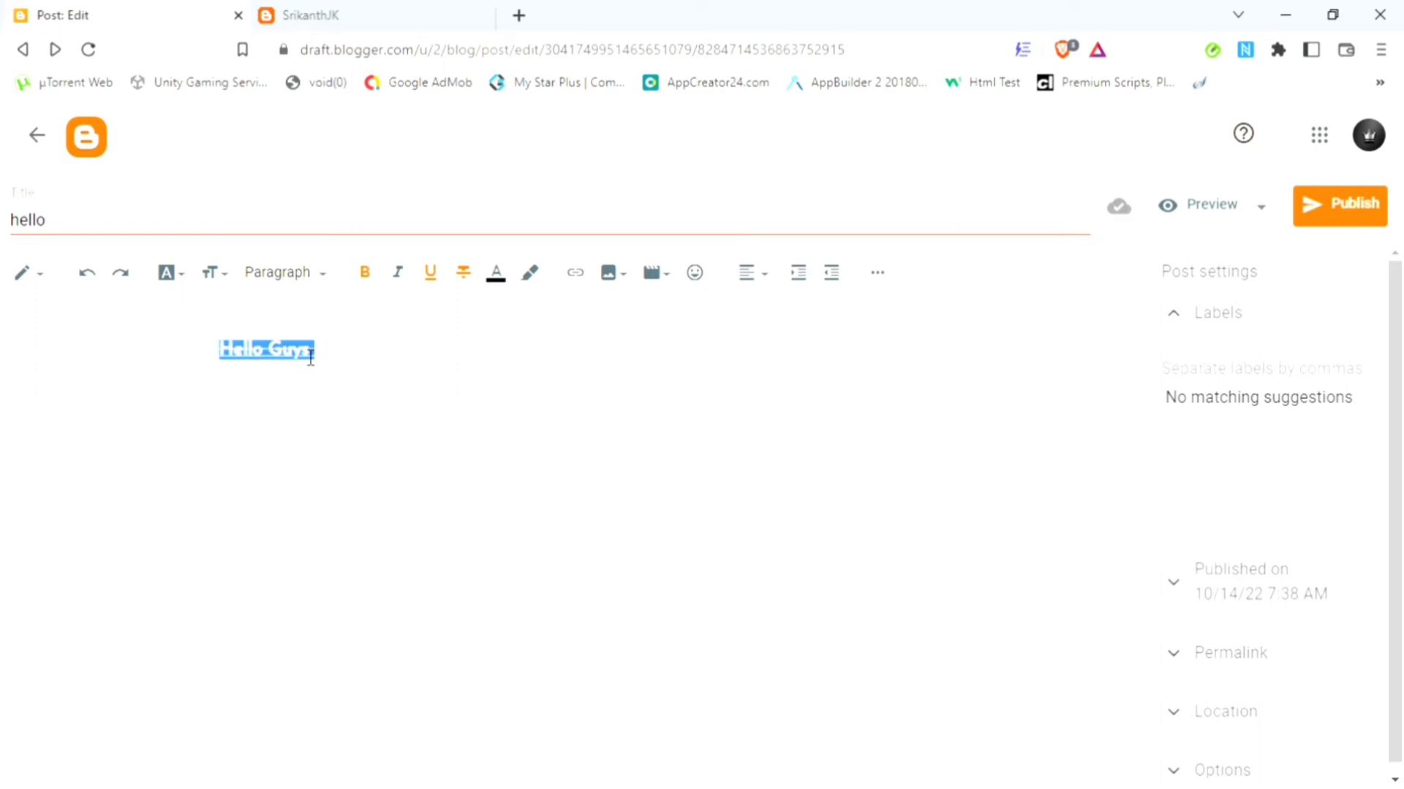
Step: Colour the 'Hello Guys' text blue, then change it to lime green
left_click(497, 276)
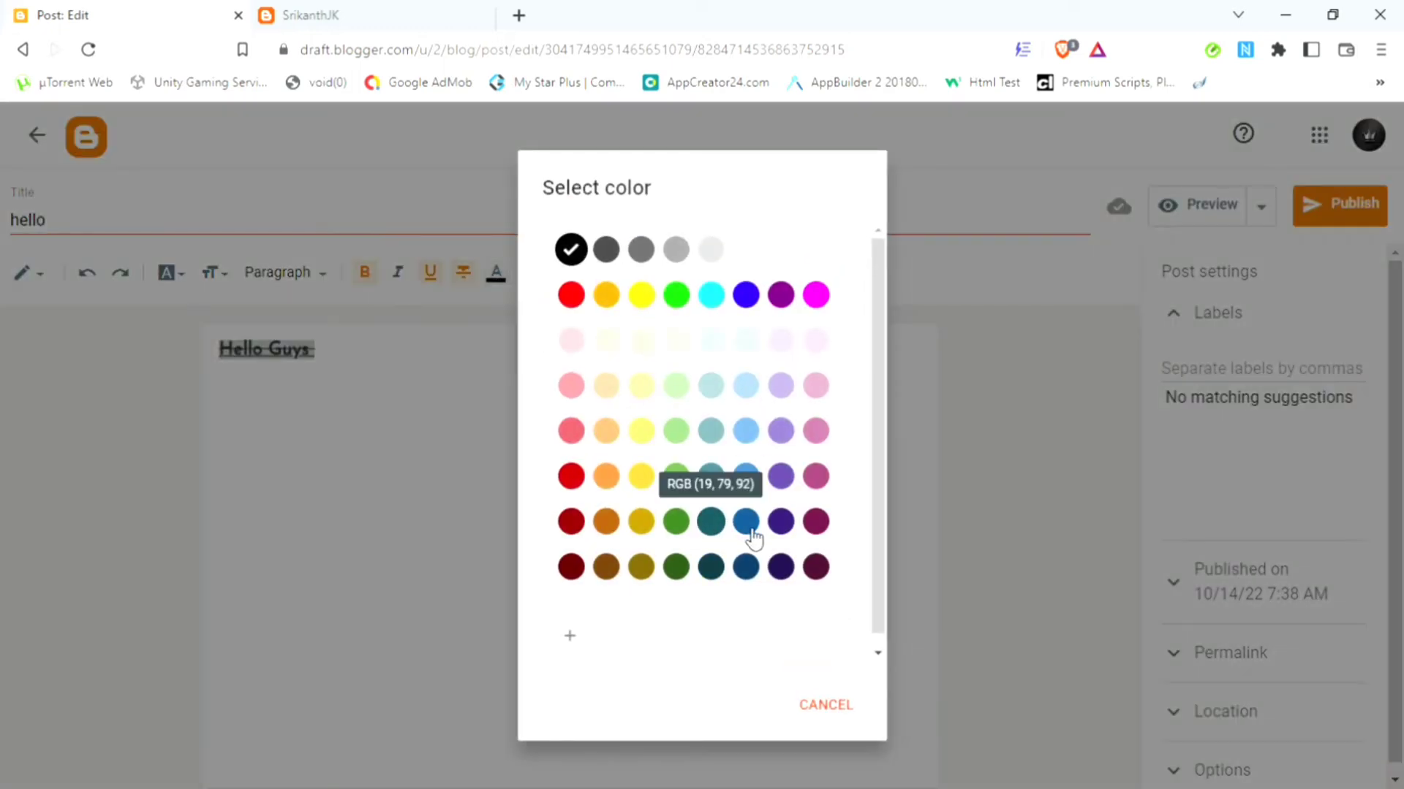
left_click(751, 534)
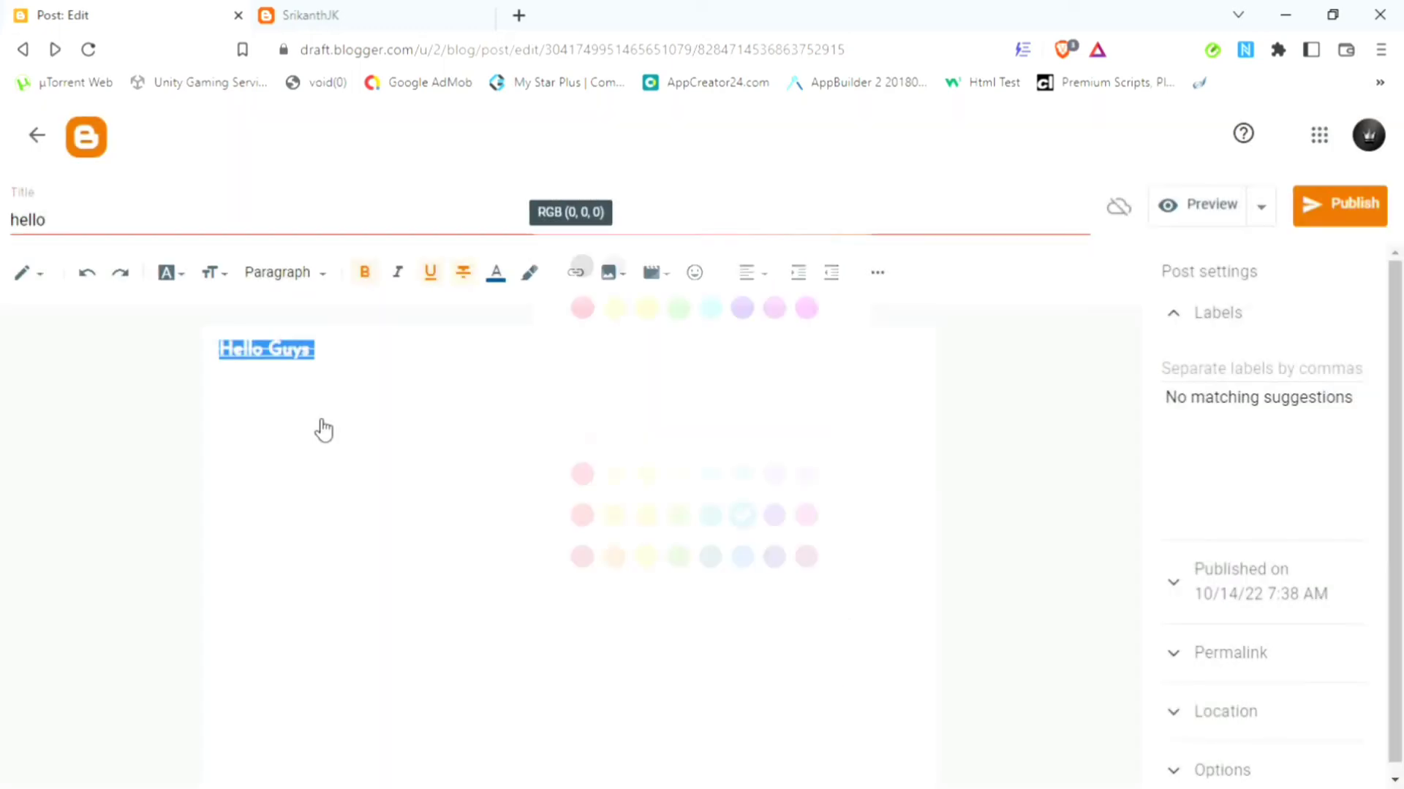
triple_click(295, 356)
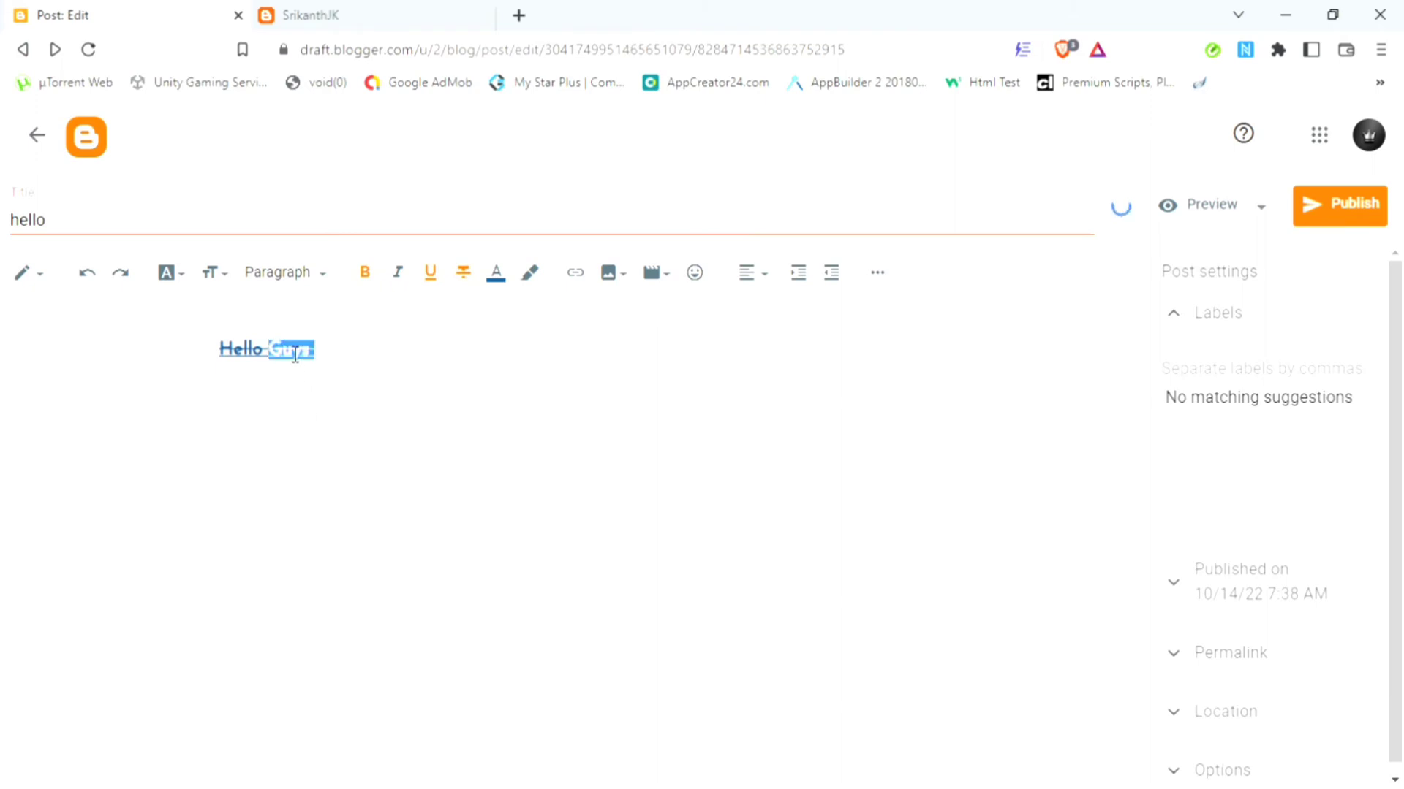
left_click(497, 276)
left_click(687, 303)
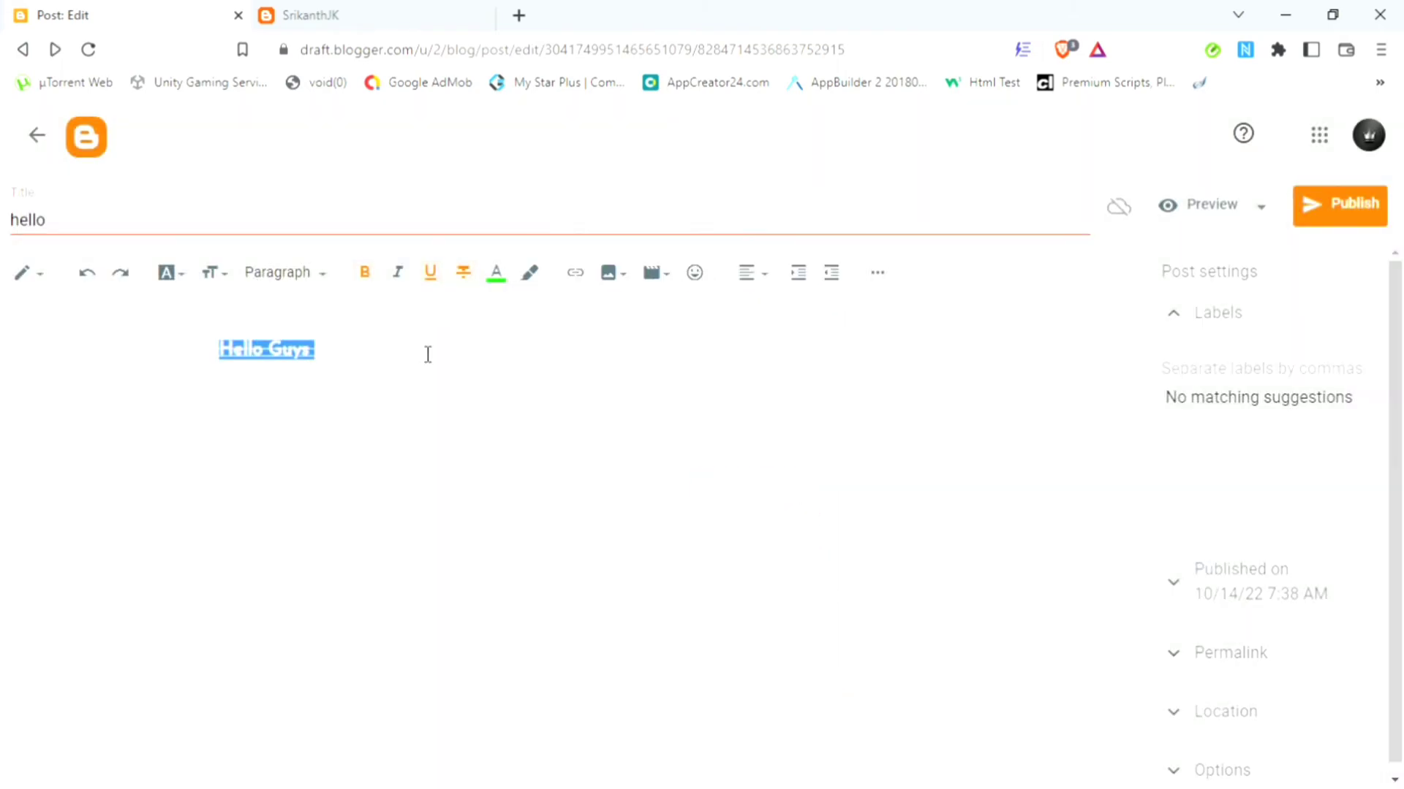
left_click(427, 357)
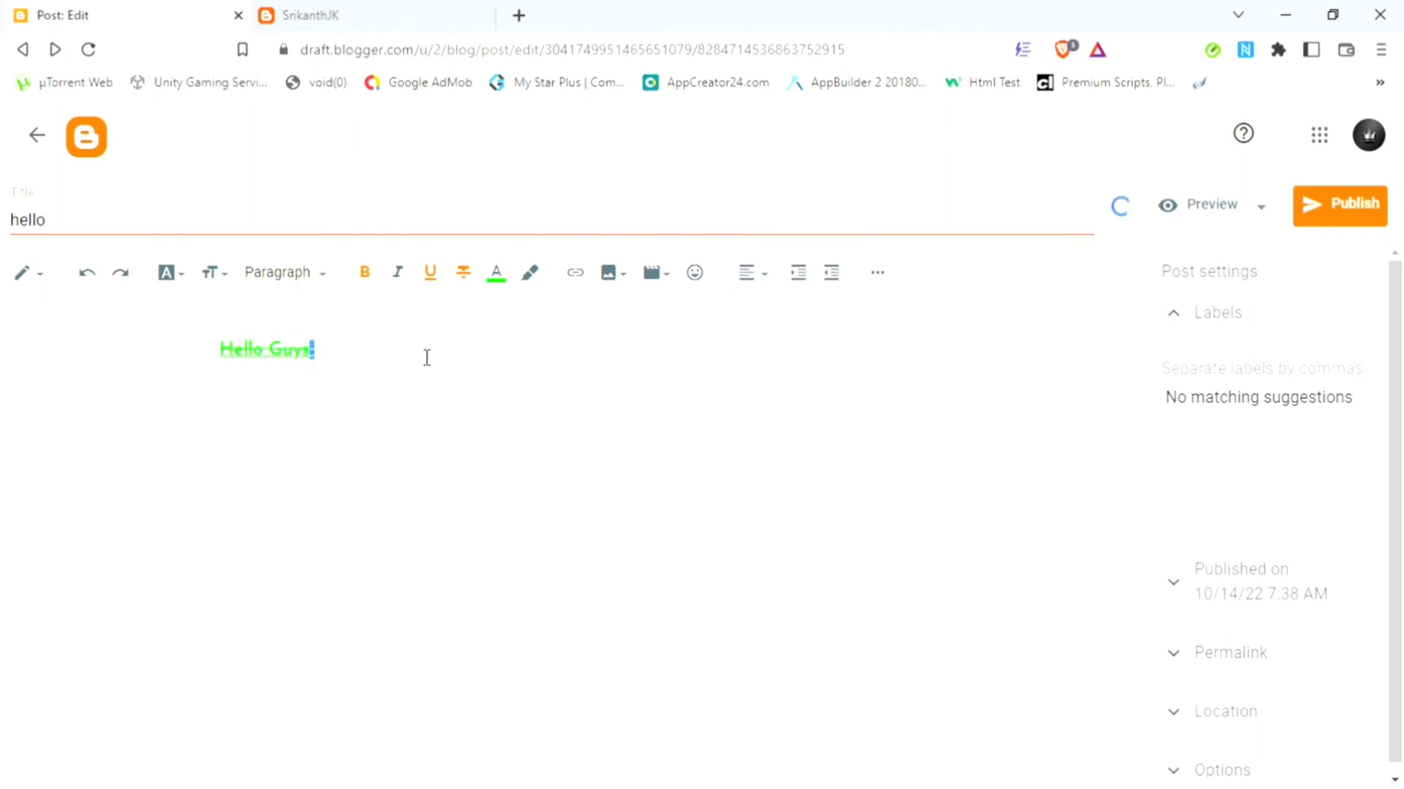
Step: Give the 'Hello Guys' line an orange background colour
triple_click(427, 357)
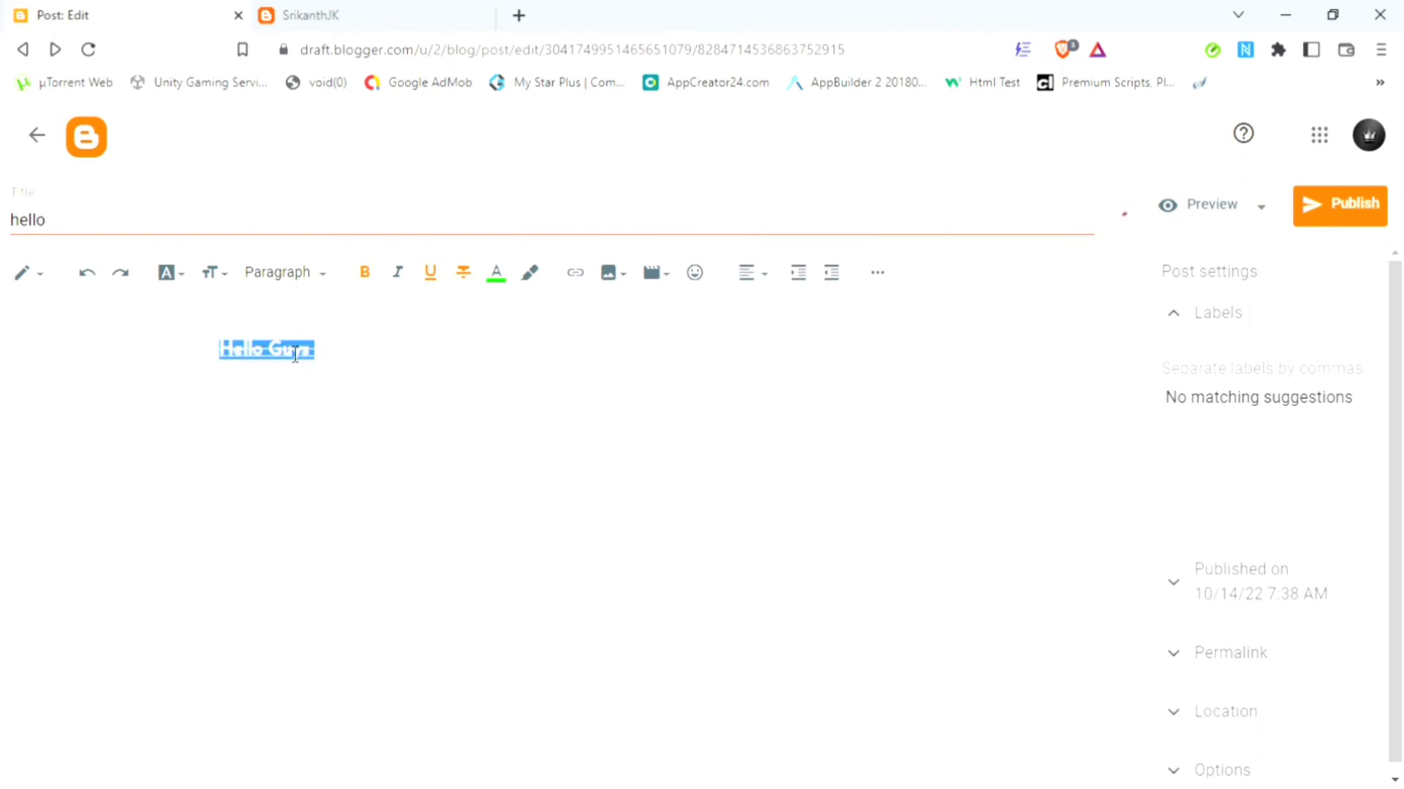
left_click(533, 275)
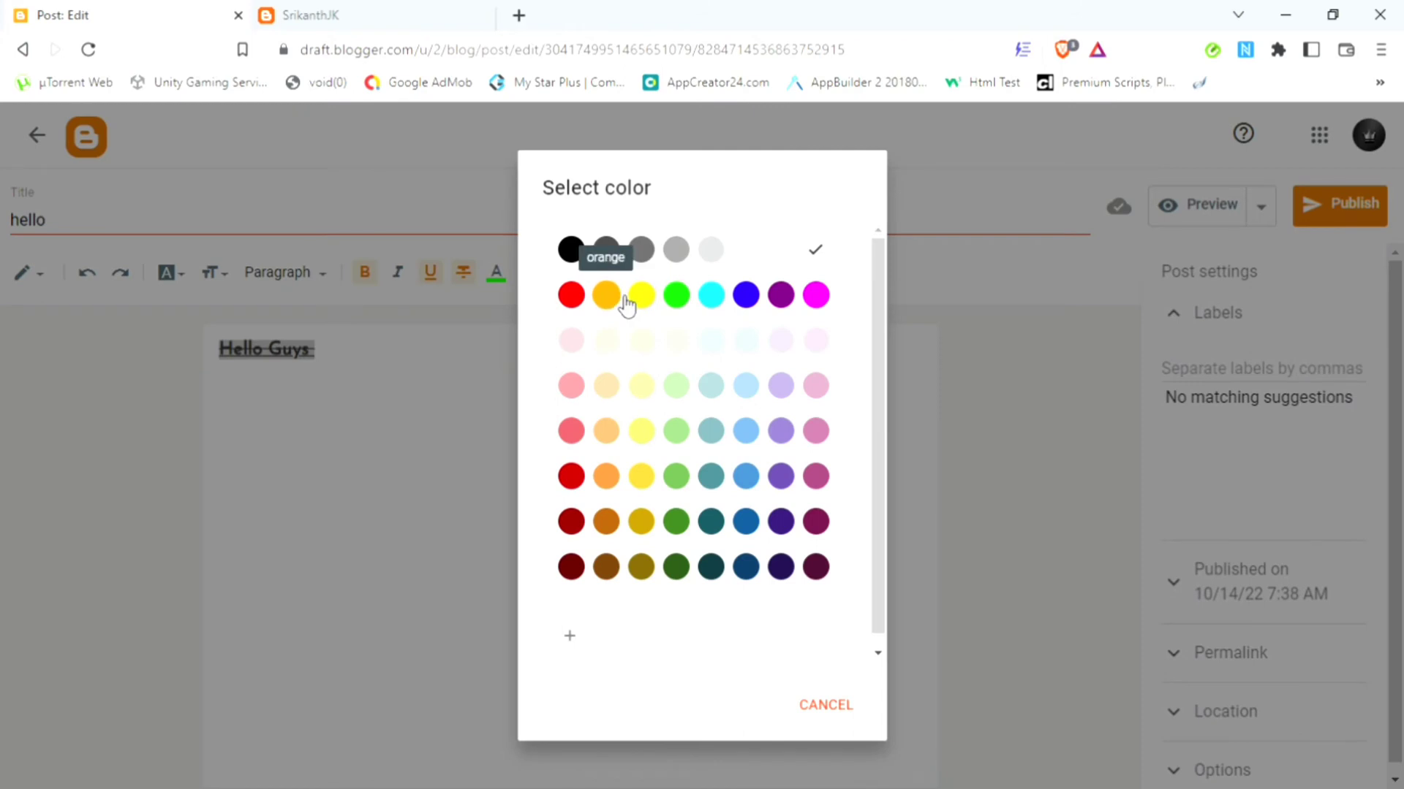
left_click(606, 296)
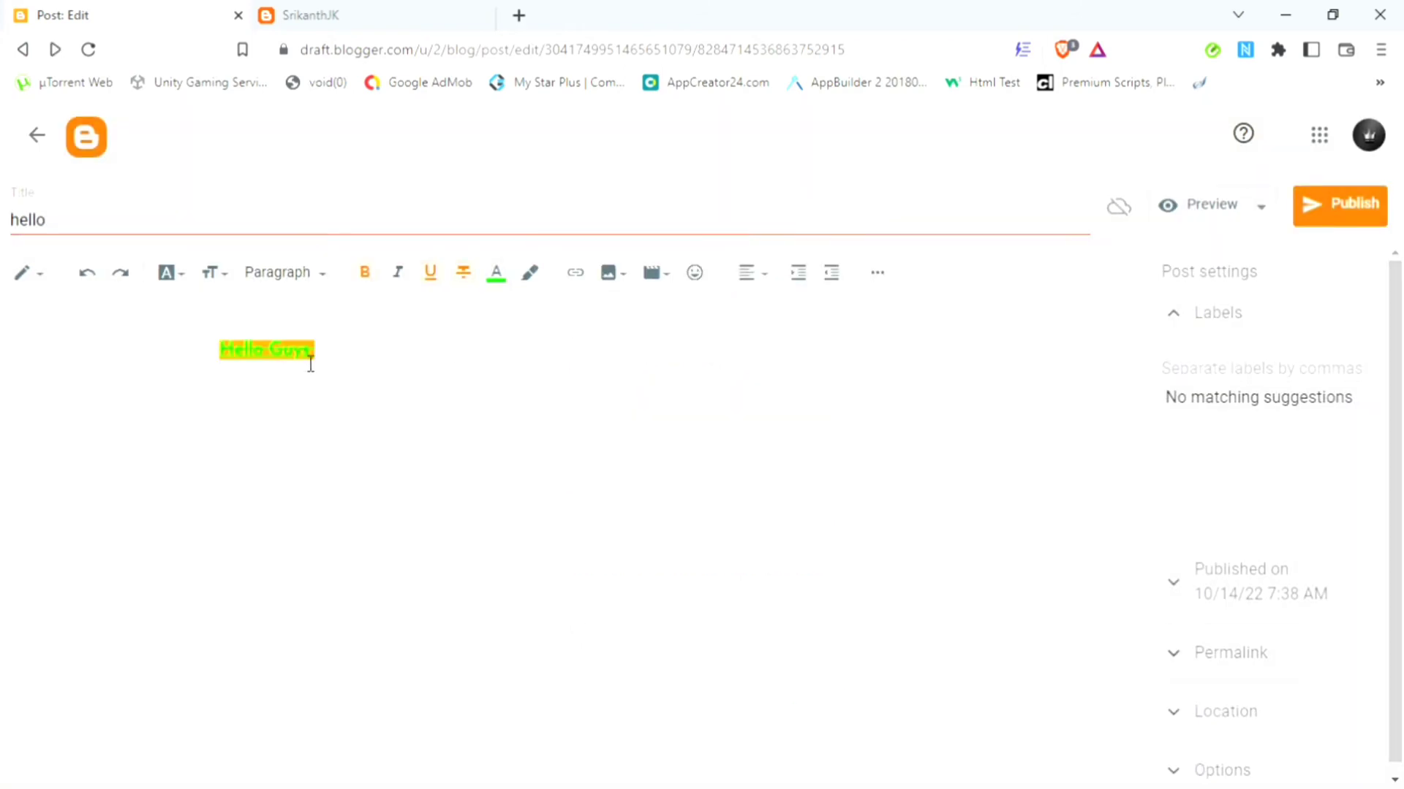
left_click(511, 278)
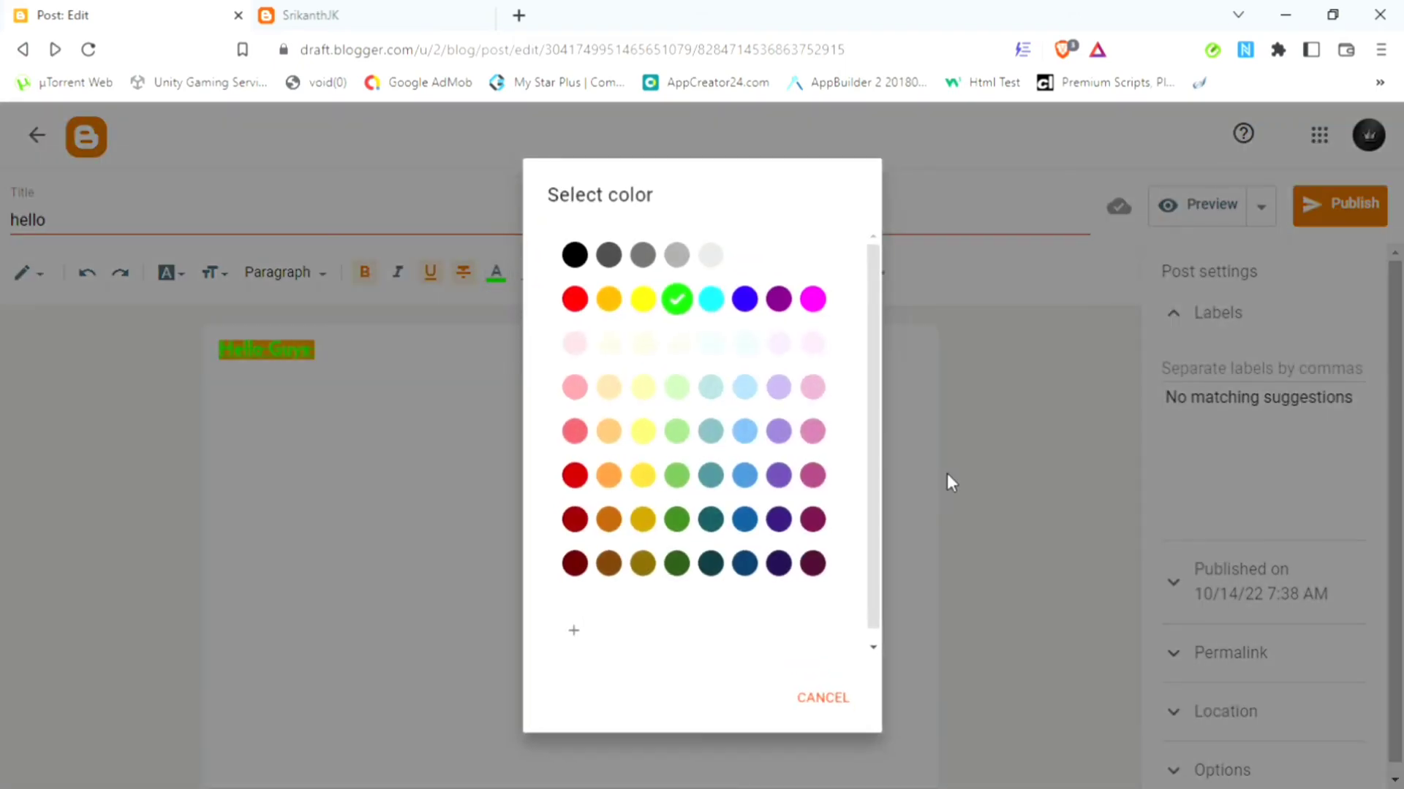
left_click(947, 475)
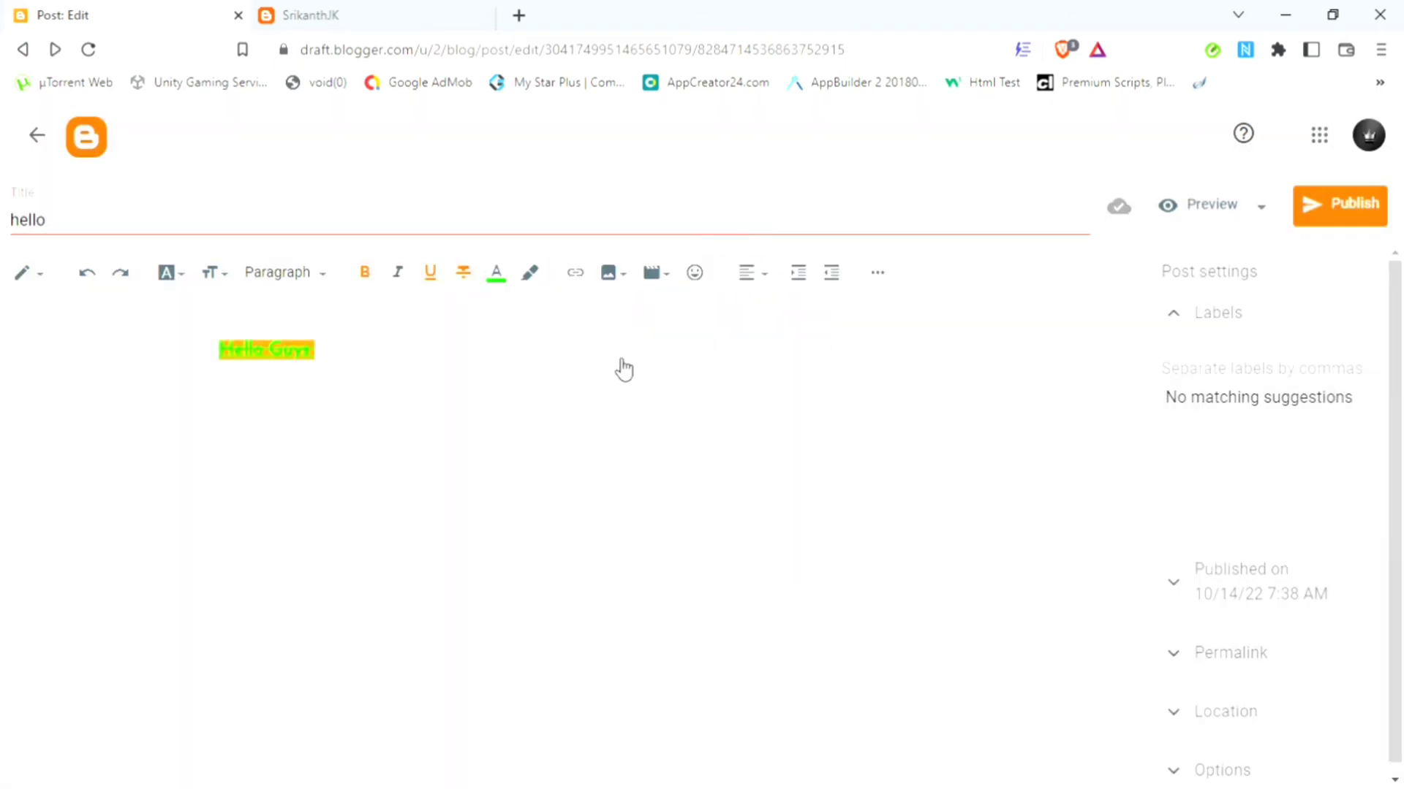
left_click(583, 278)
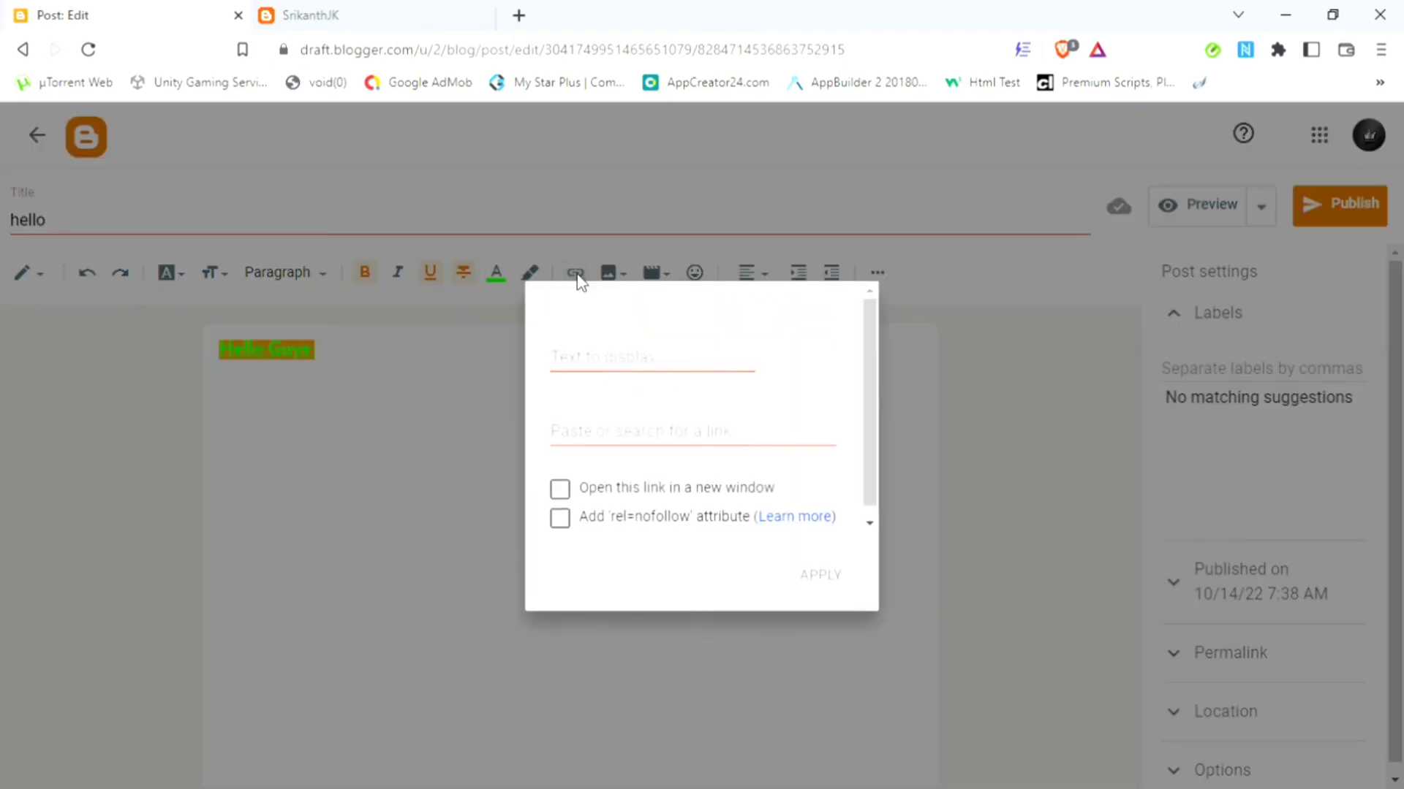
left_click(314, 564)
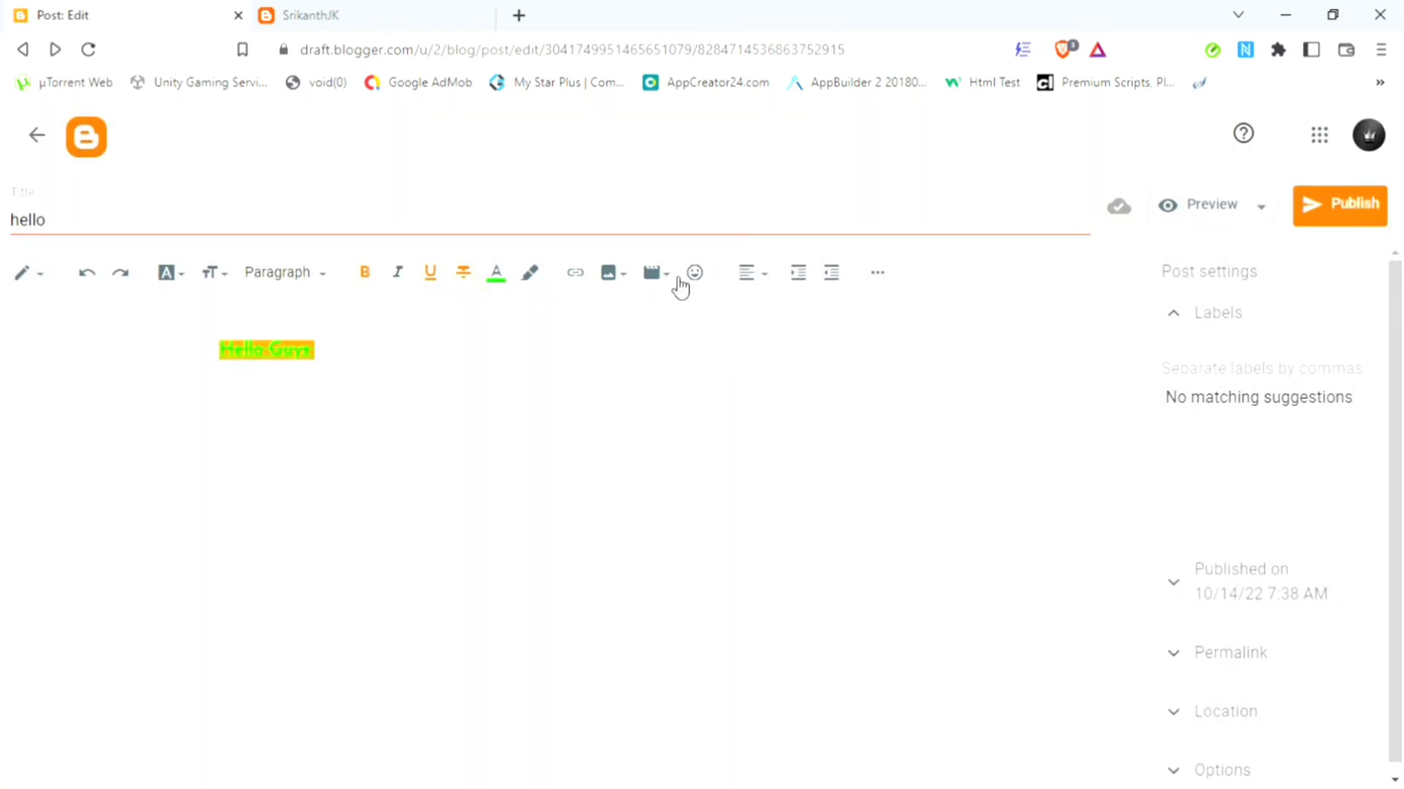
left_click(614, 281)
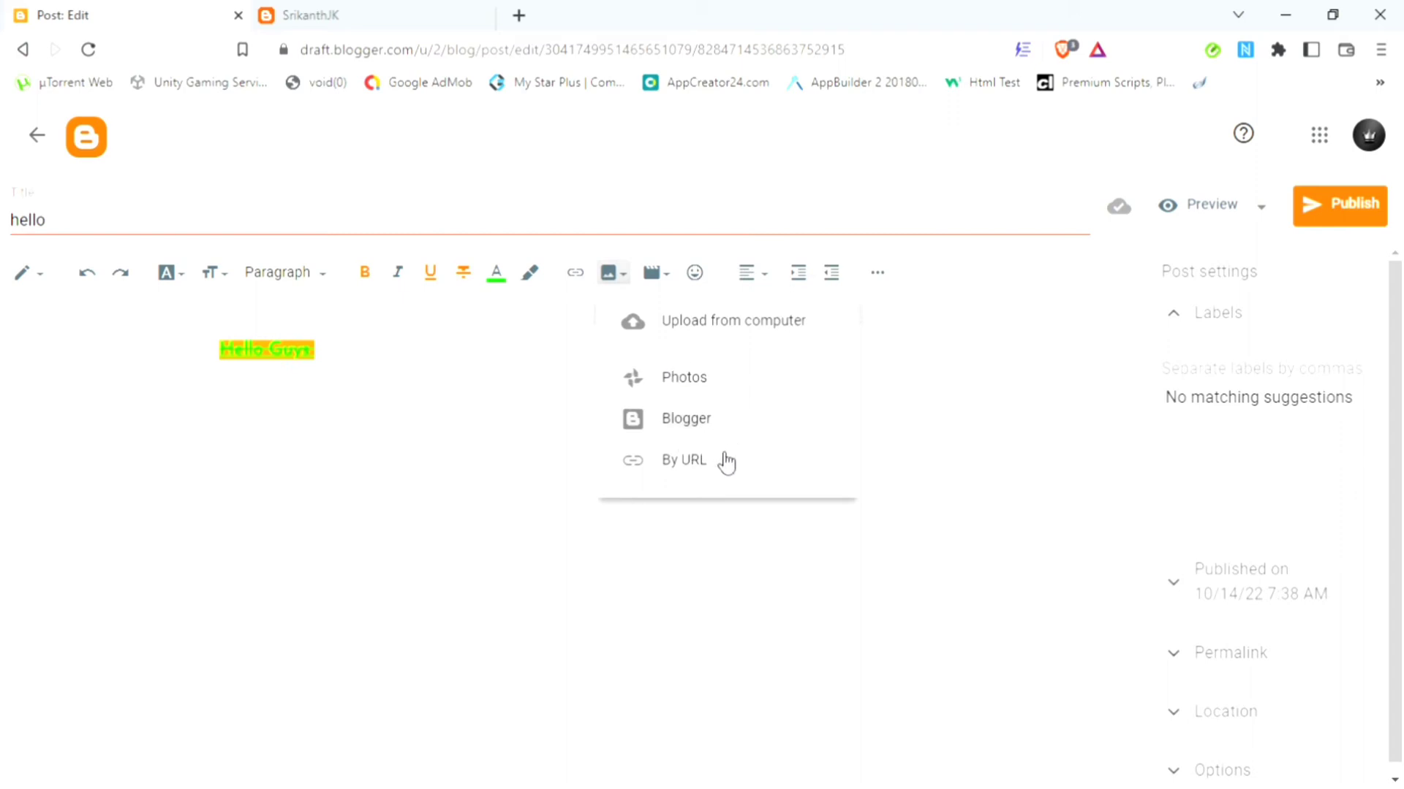
left_click(671, 281)
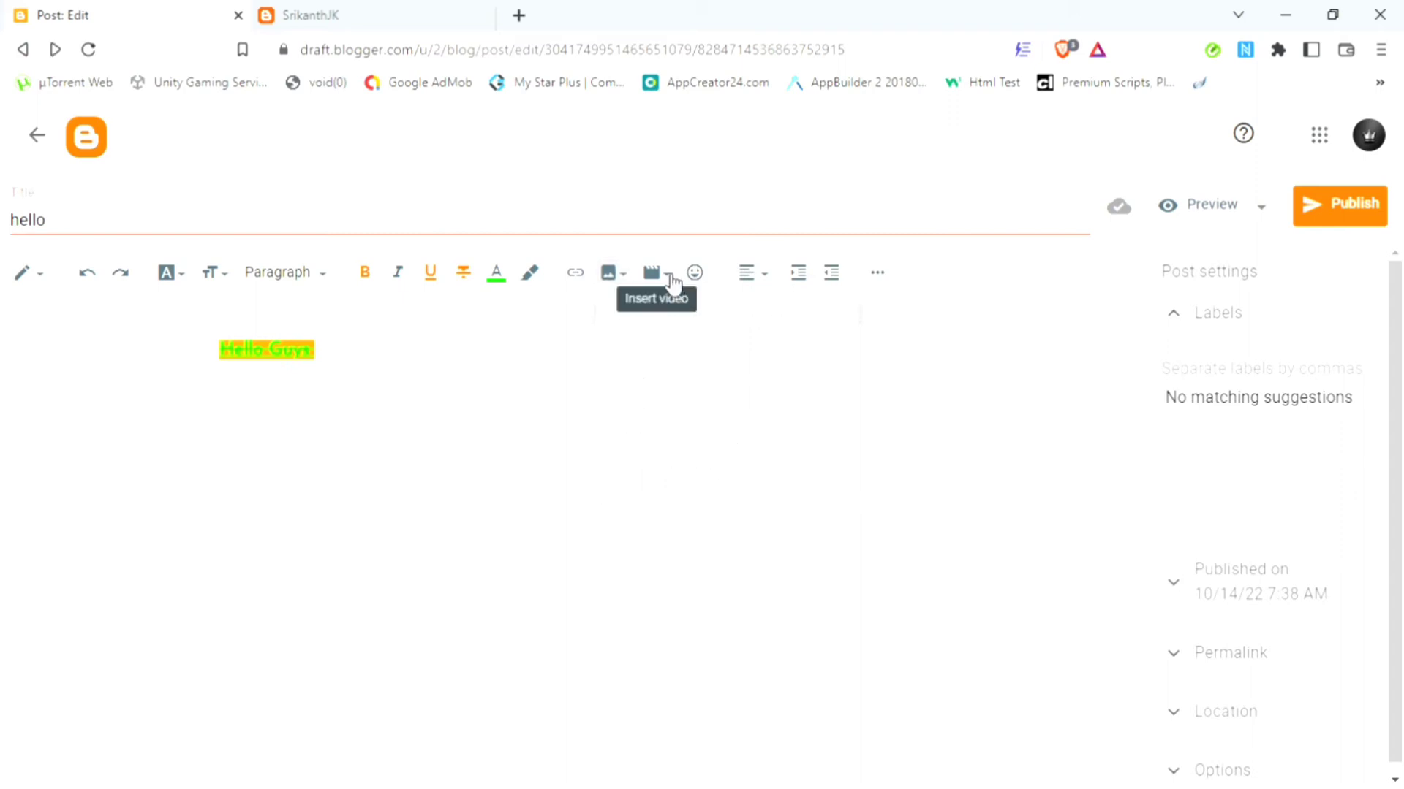
left_click(672, 284)
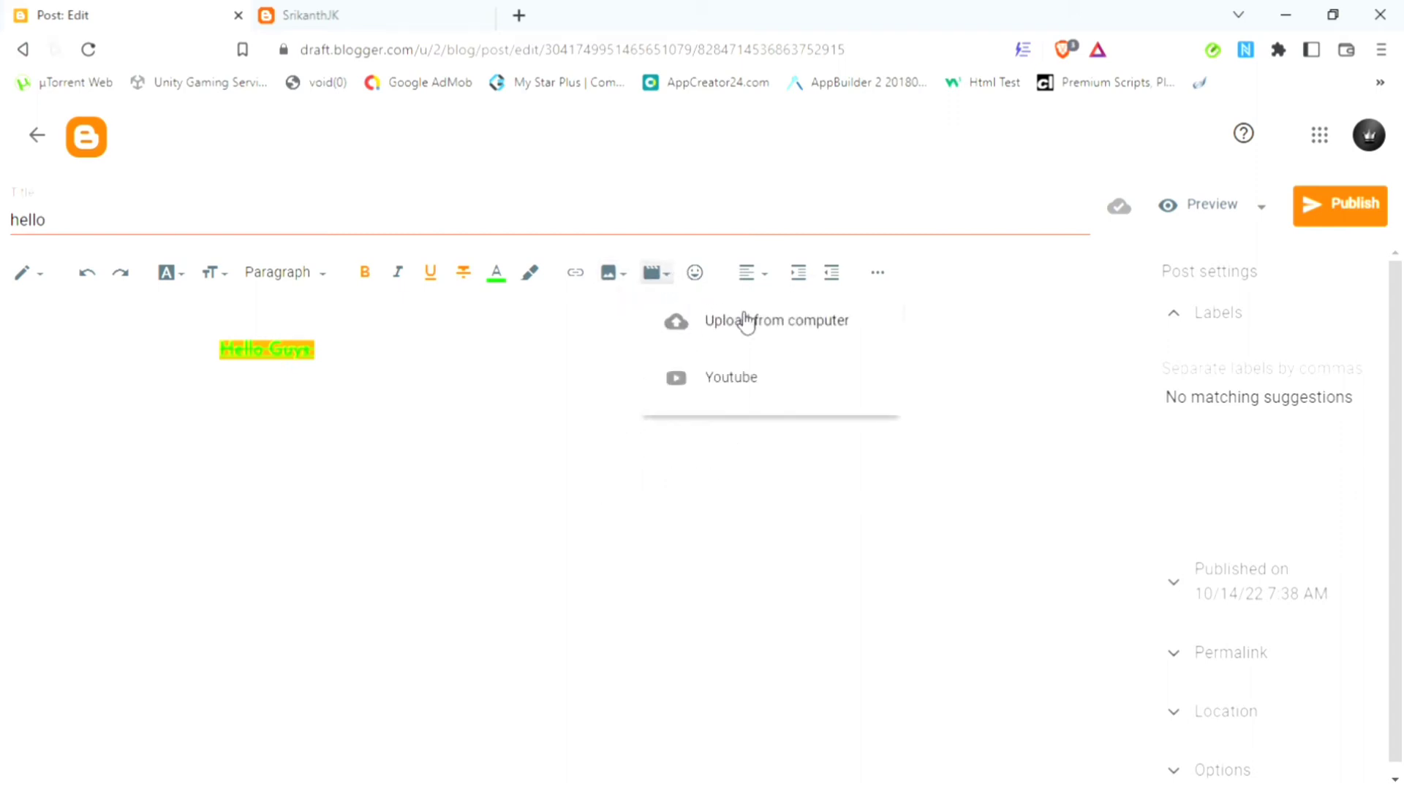
left_click(703, 283)
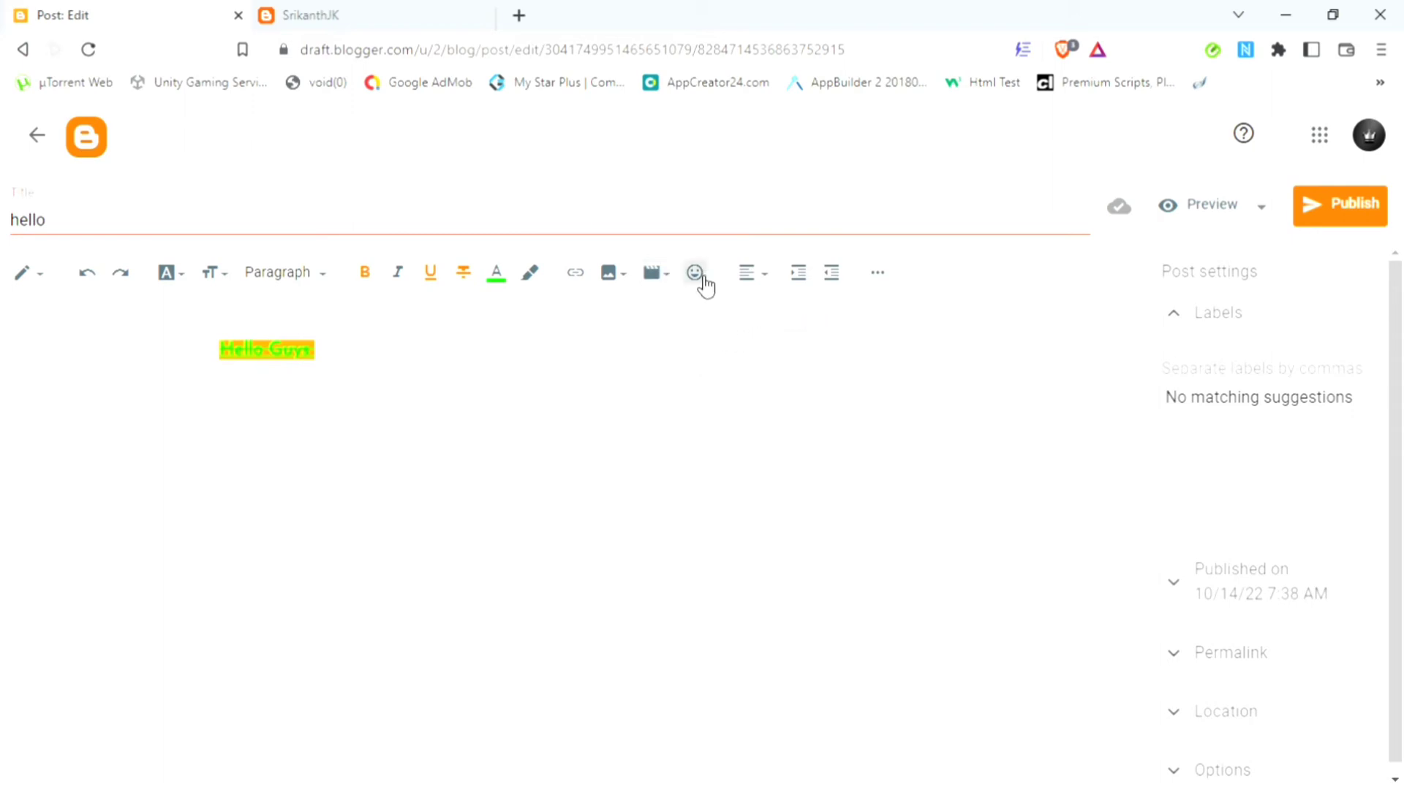
left_click(696, 275)
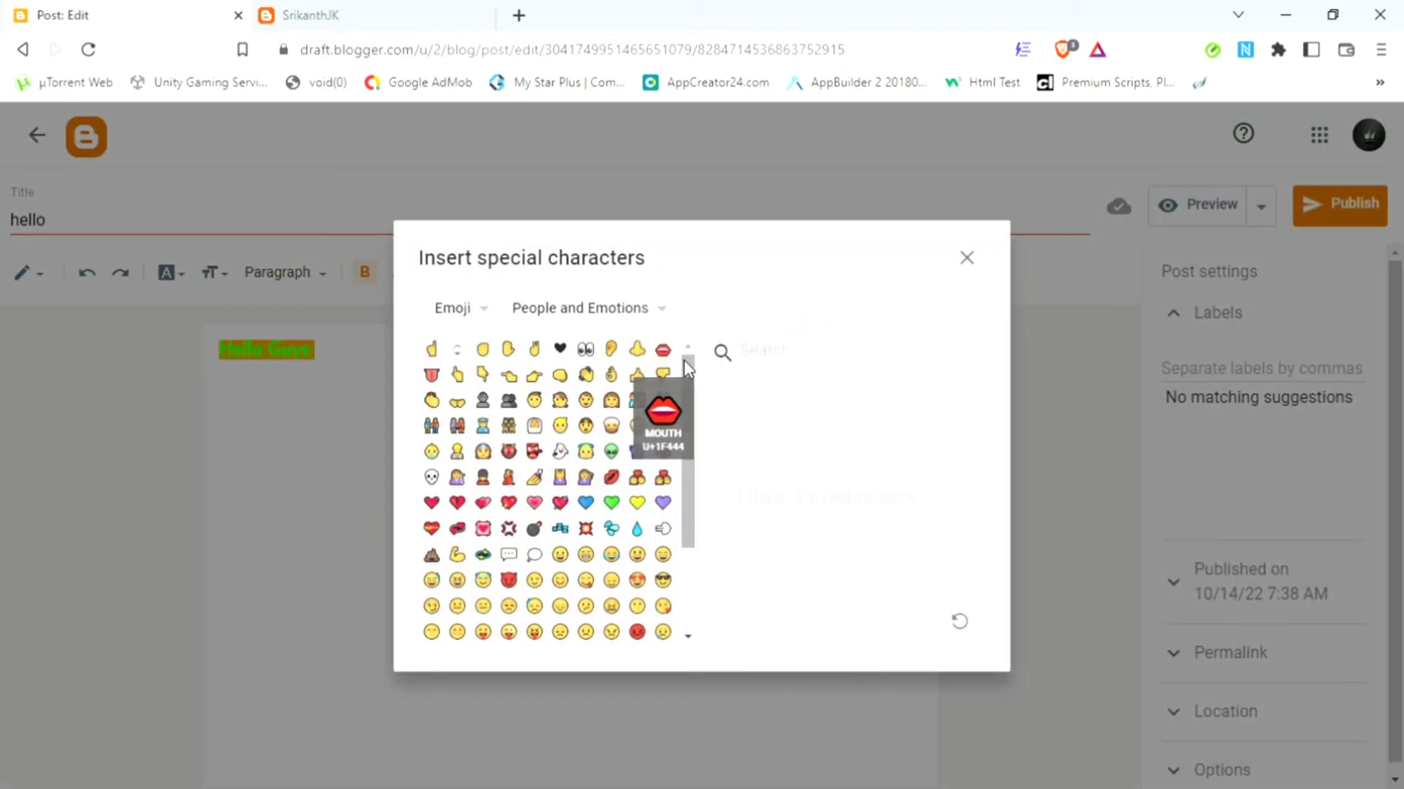
left_click_drag(684, 361, 683, 625)
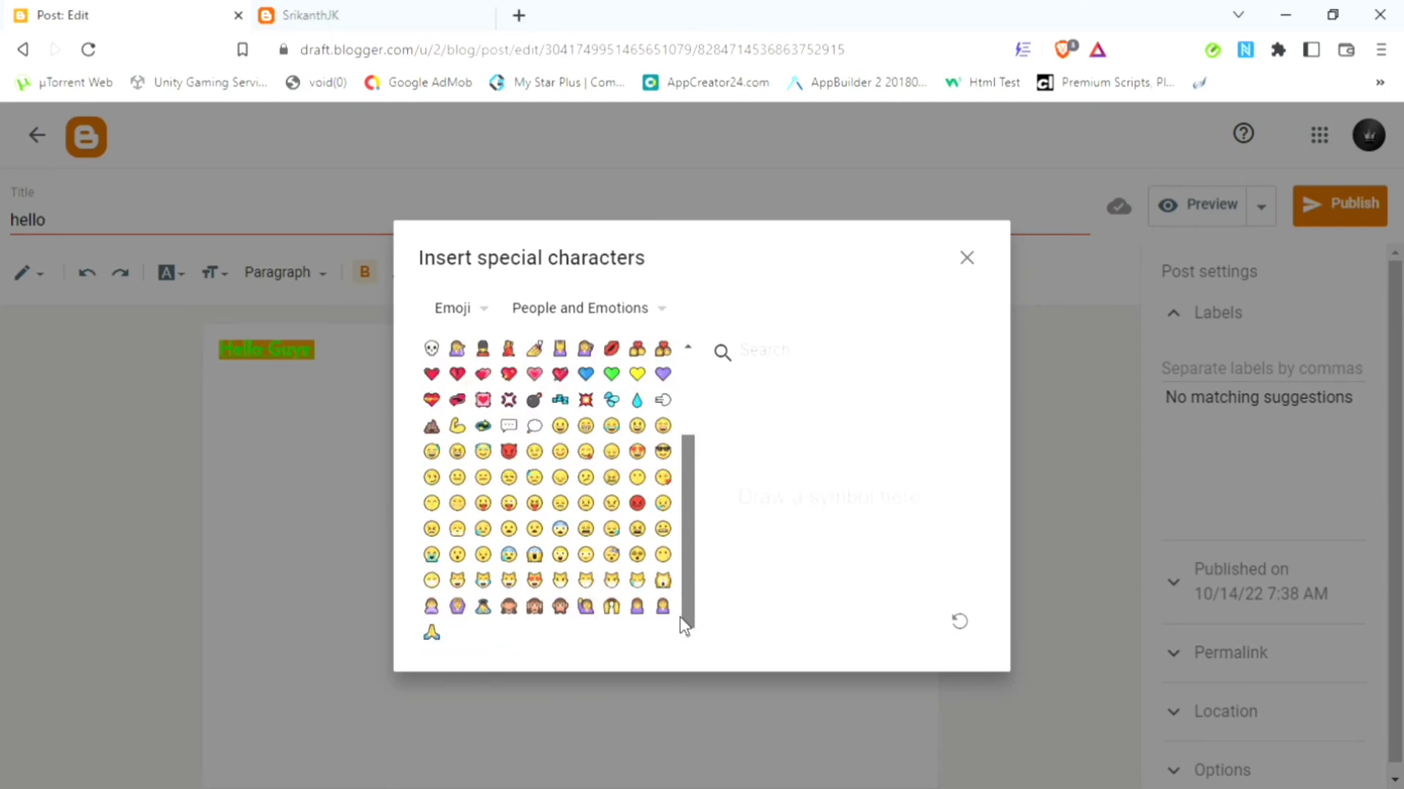
left_click_drag(732, 706, 686, 276)
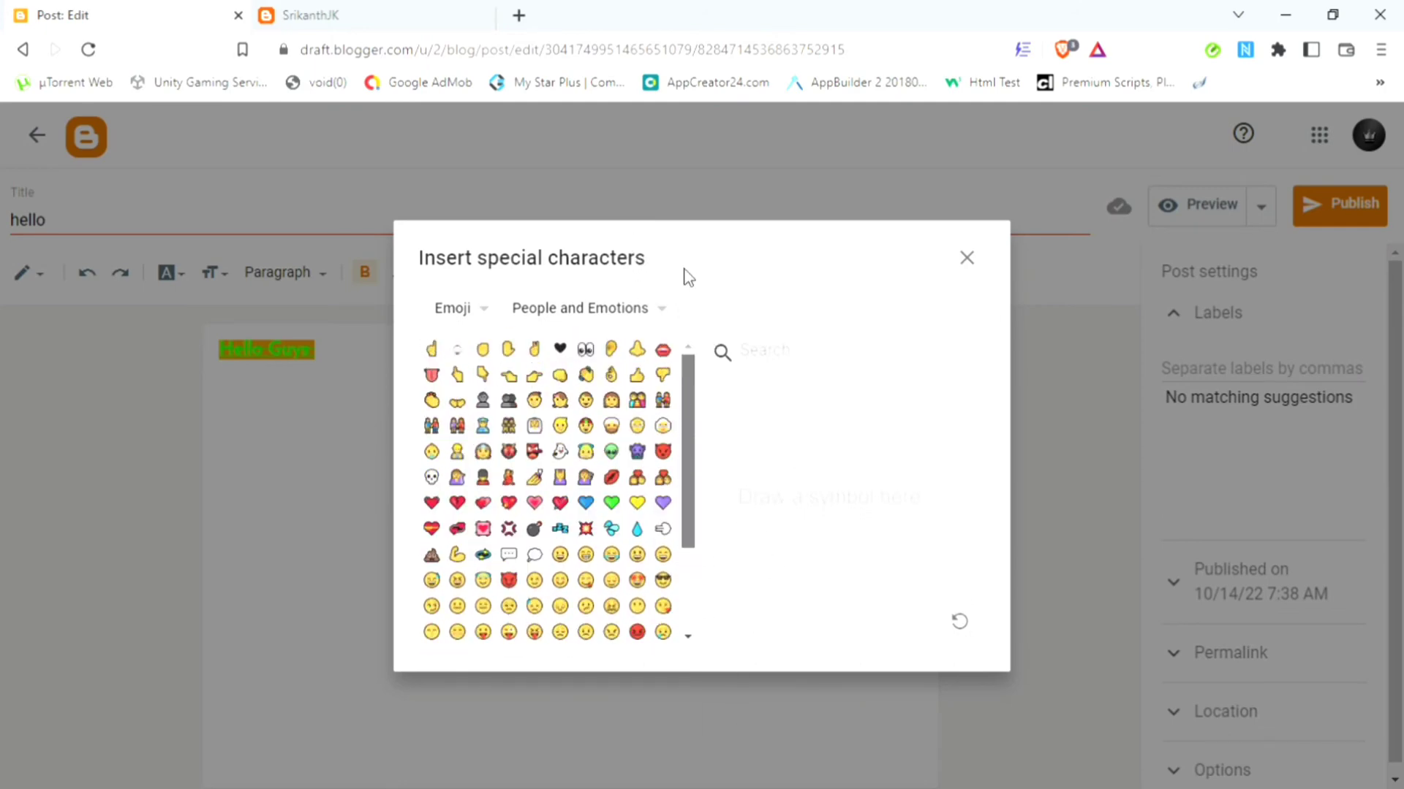
left_click(972, 264)
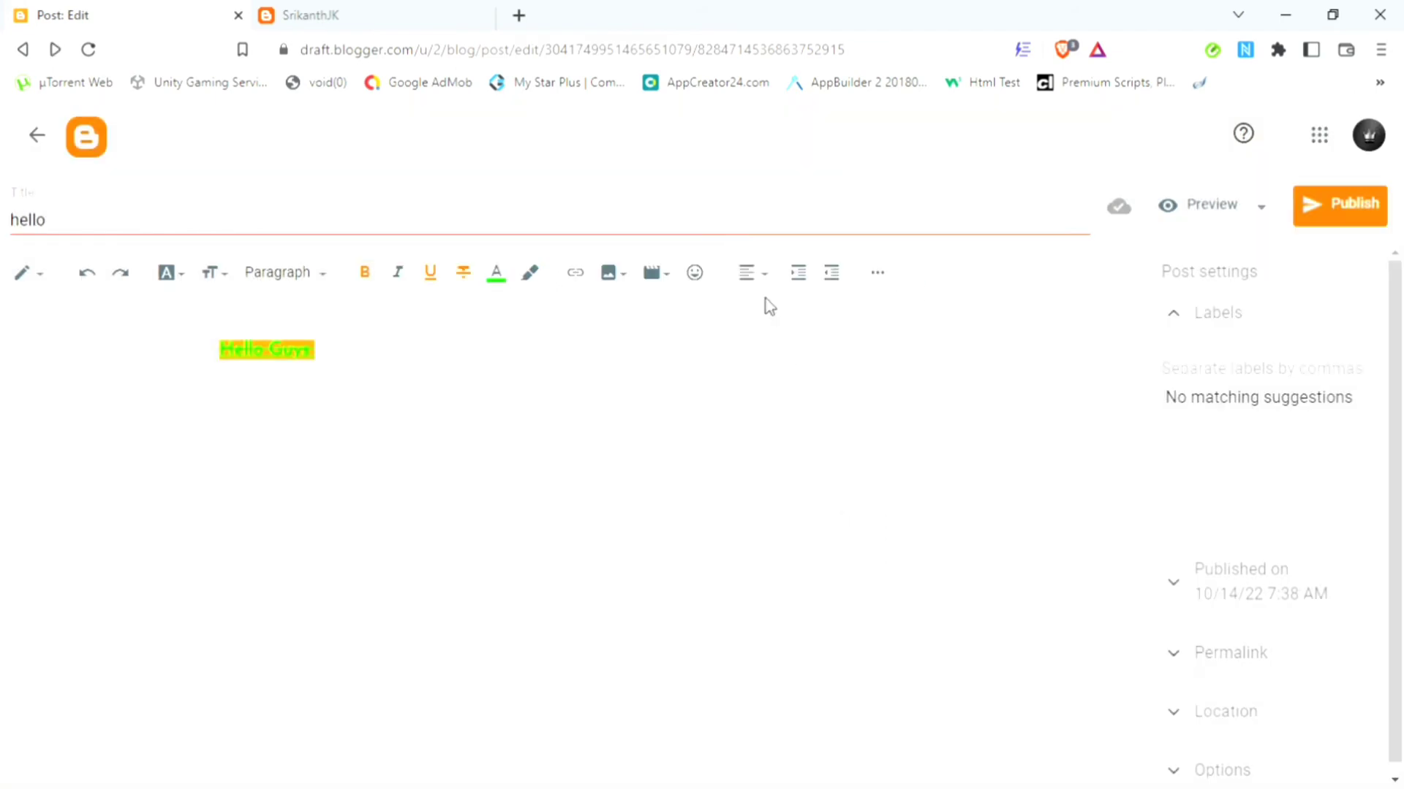
Step: Centre the 'Hello Guys' line, then switch it to justified alignment
left_click(748, 283)
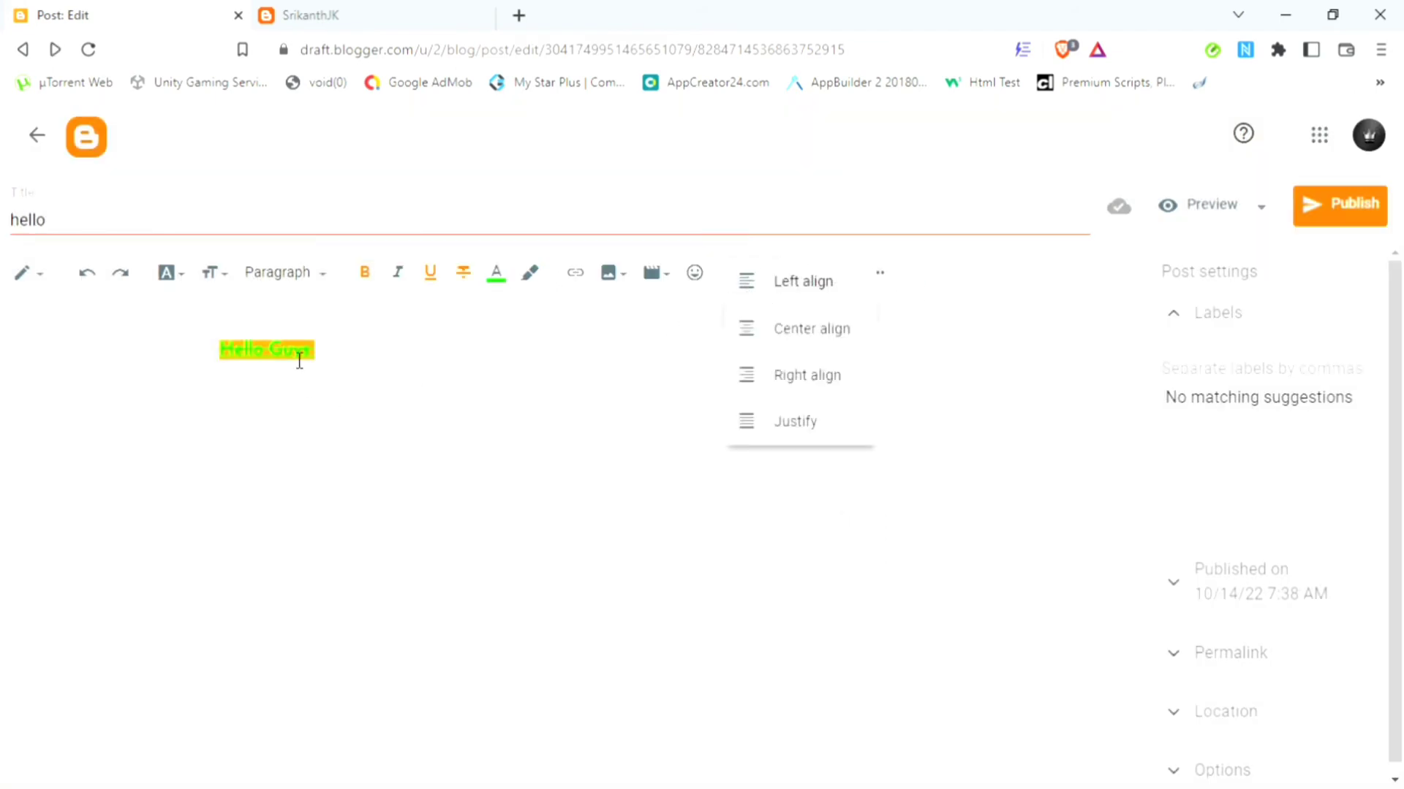
triple_click(293, 352)
left_click(756, 285)
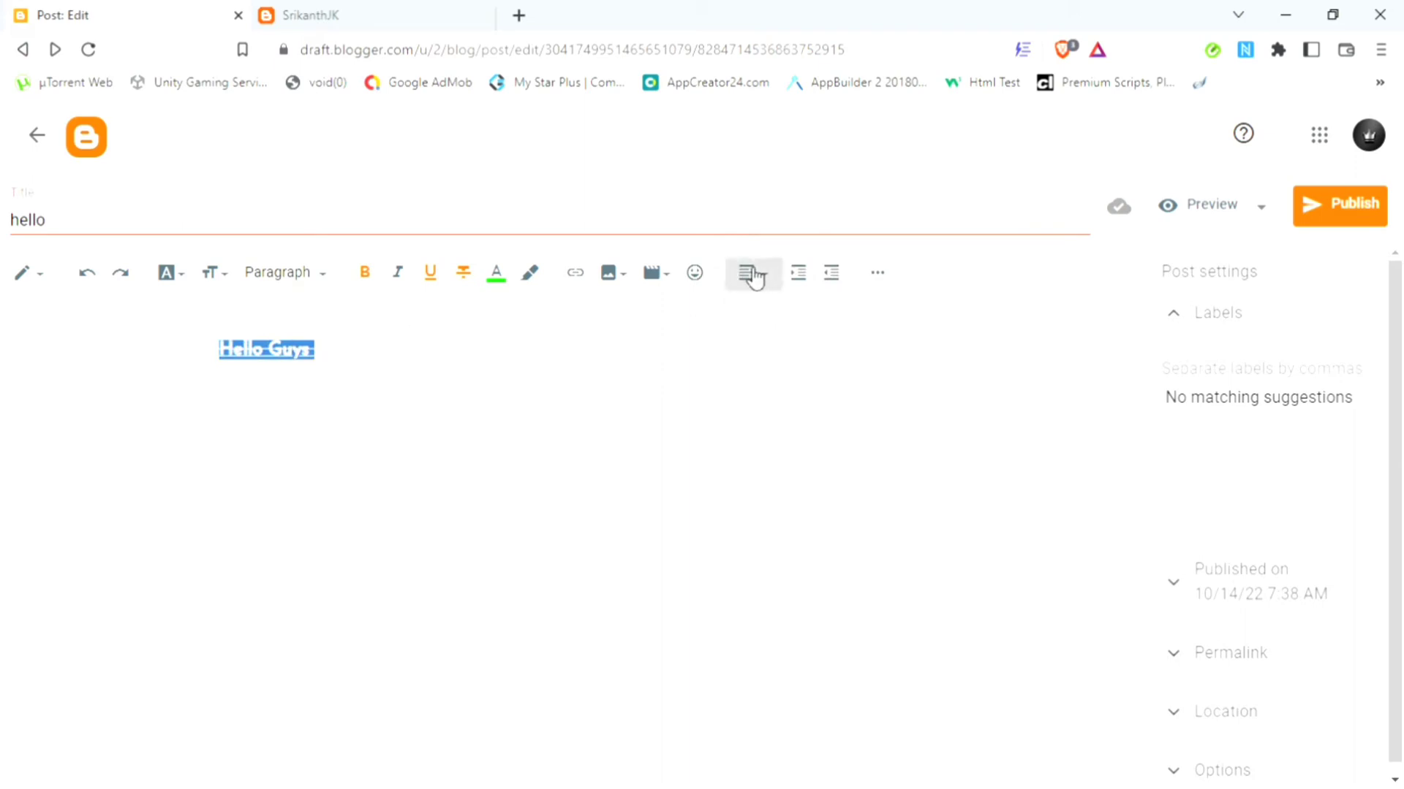
left_click(778, 326)
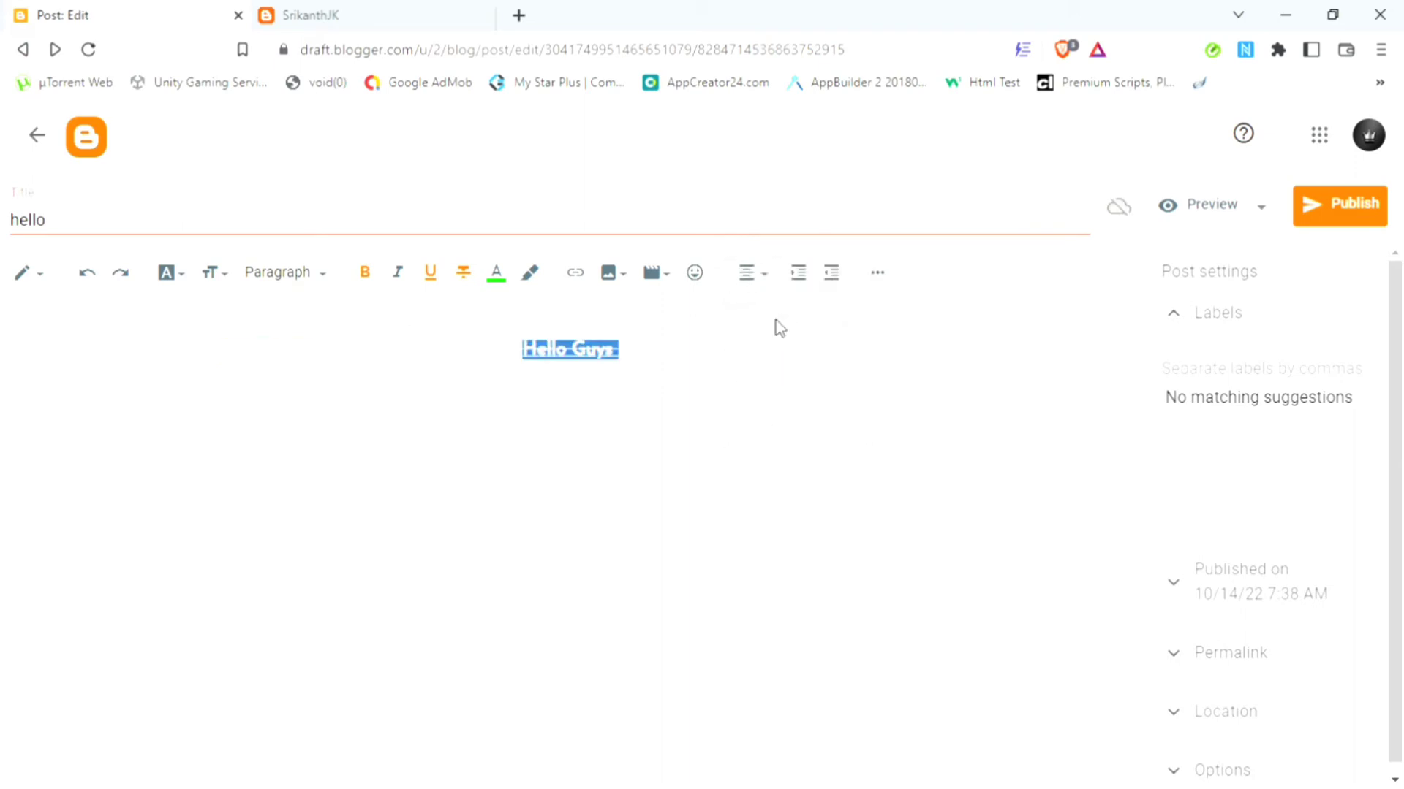
left_click(760, 285)
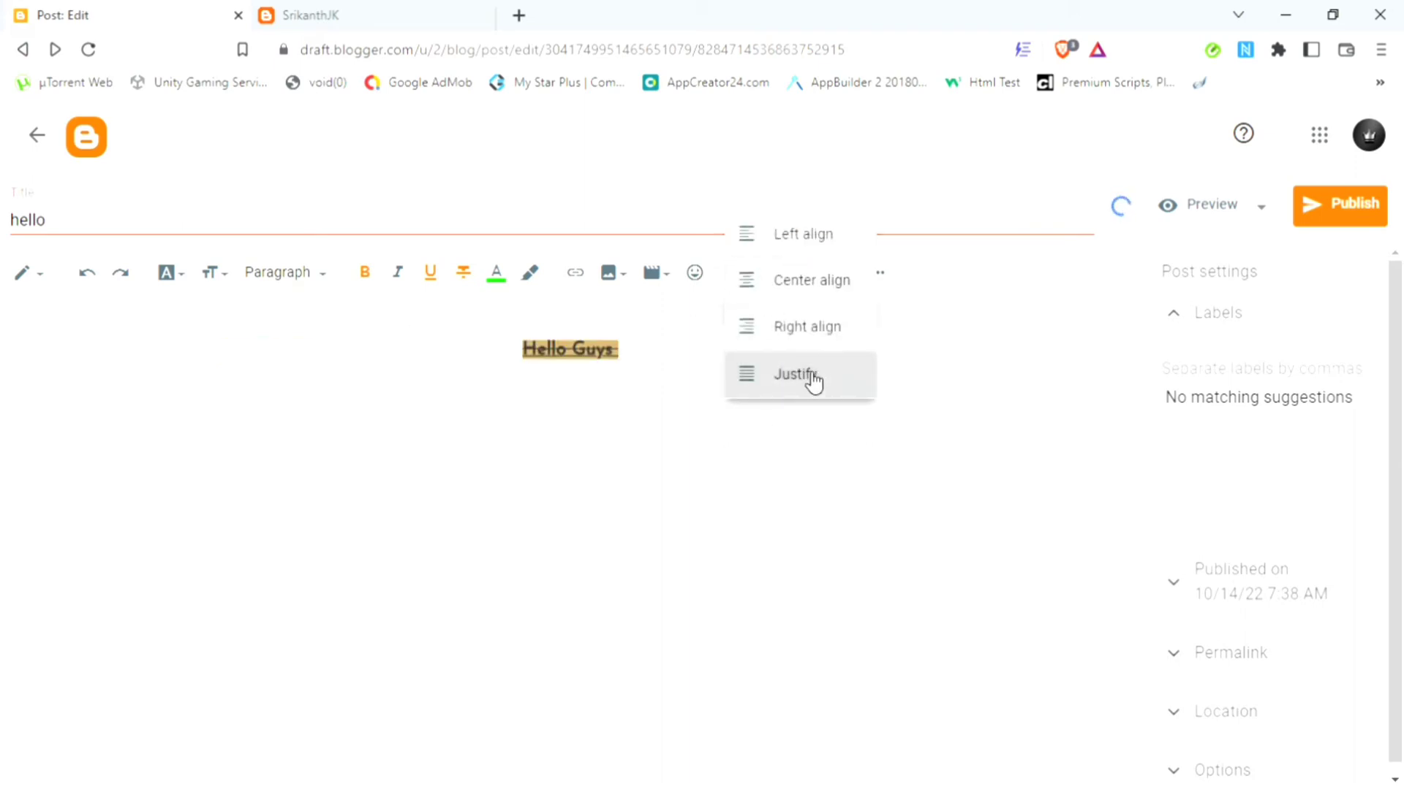
left_click(804, 375)
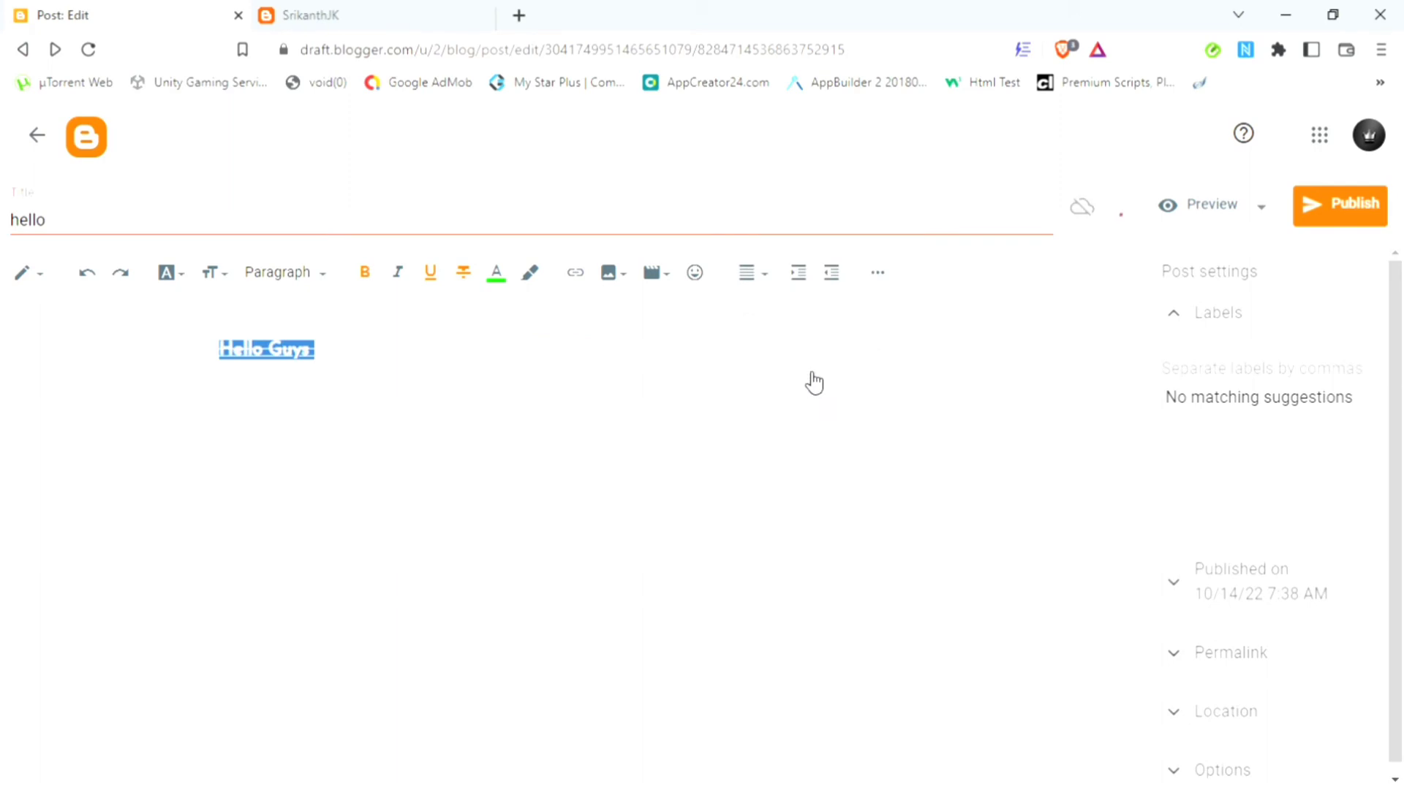
Step: Indent 'Hello Guys' twice, remove both indents, and show the extra formatting tools
left_click(803, 277)
left_click(806, 280)
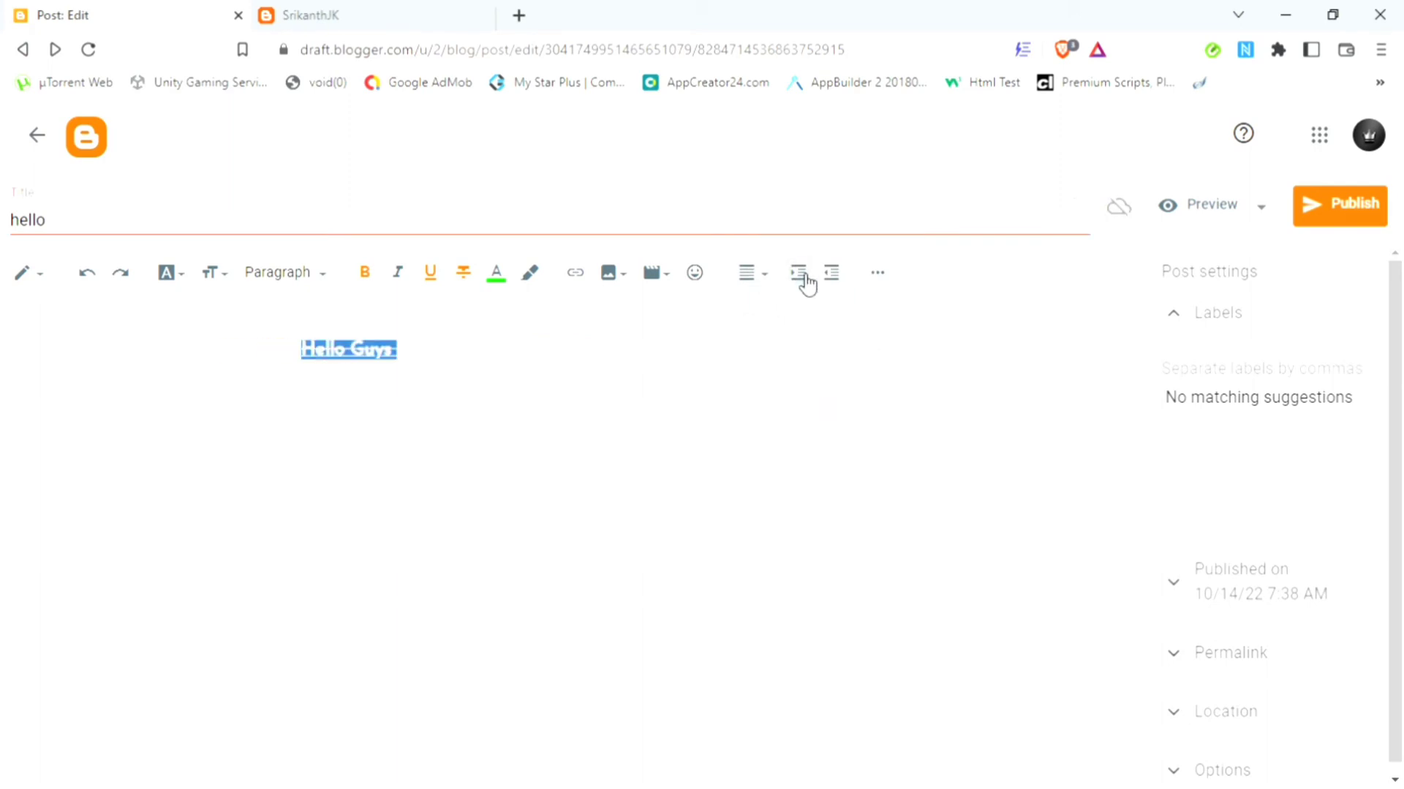
left_click(845, 279)
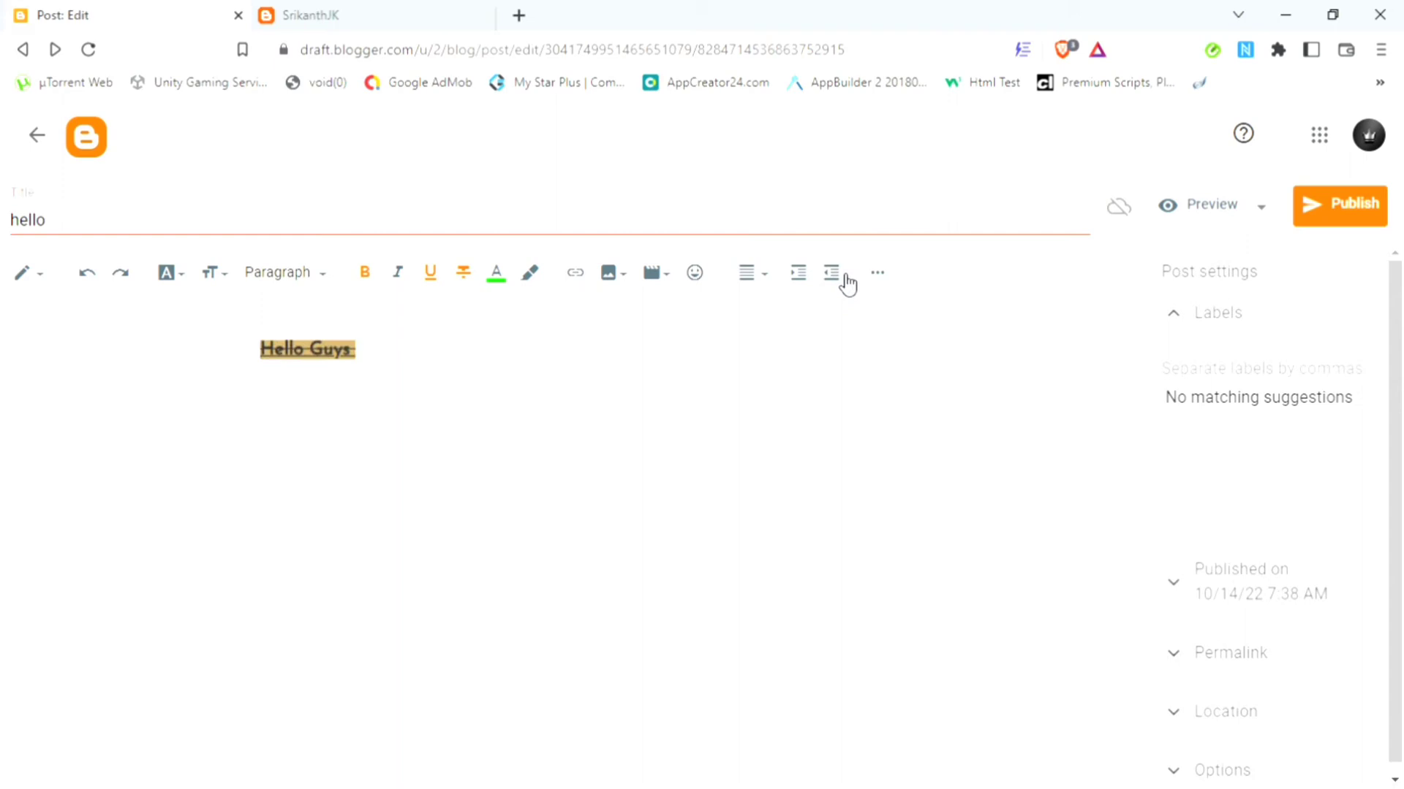
left_click(844, 279)
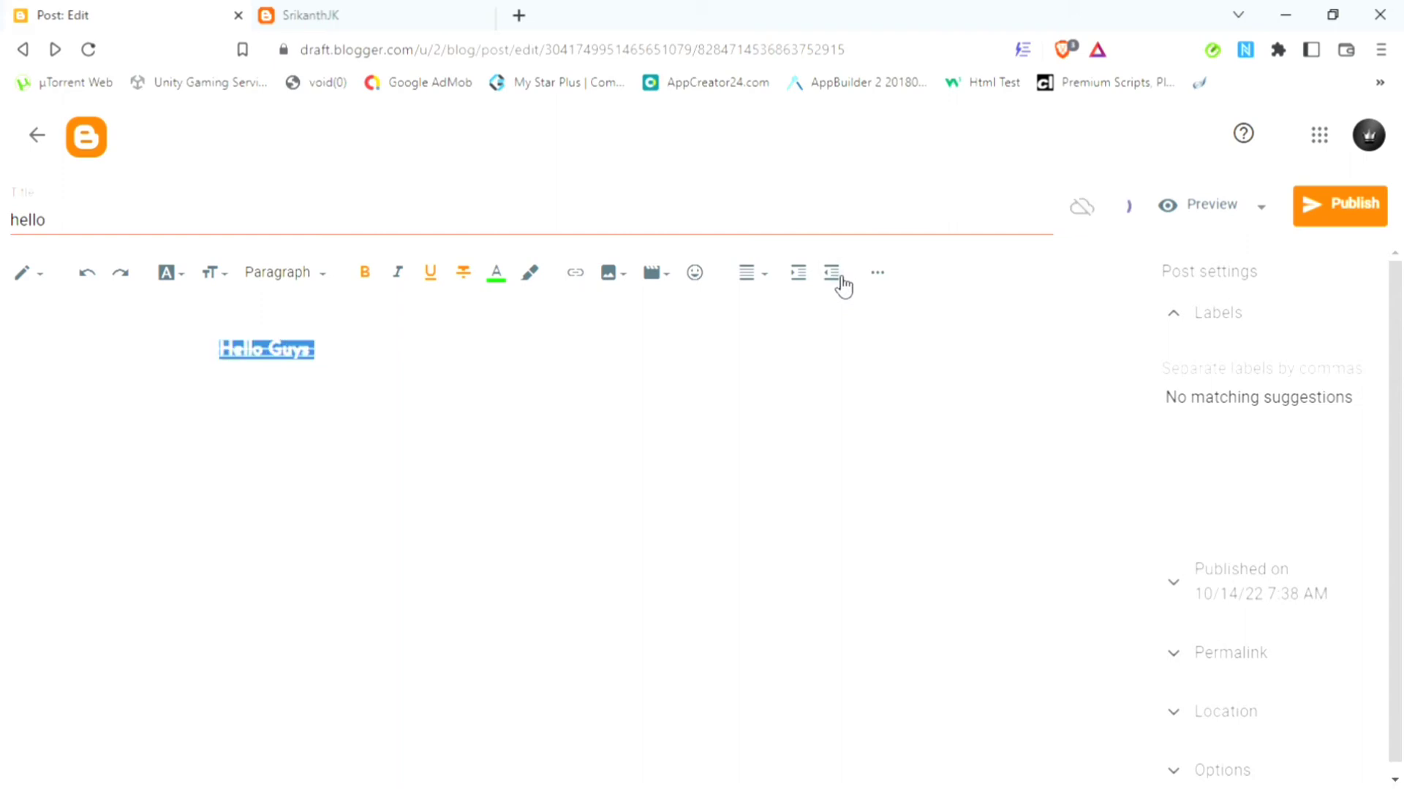
left_click(879, 278)
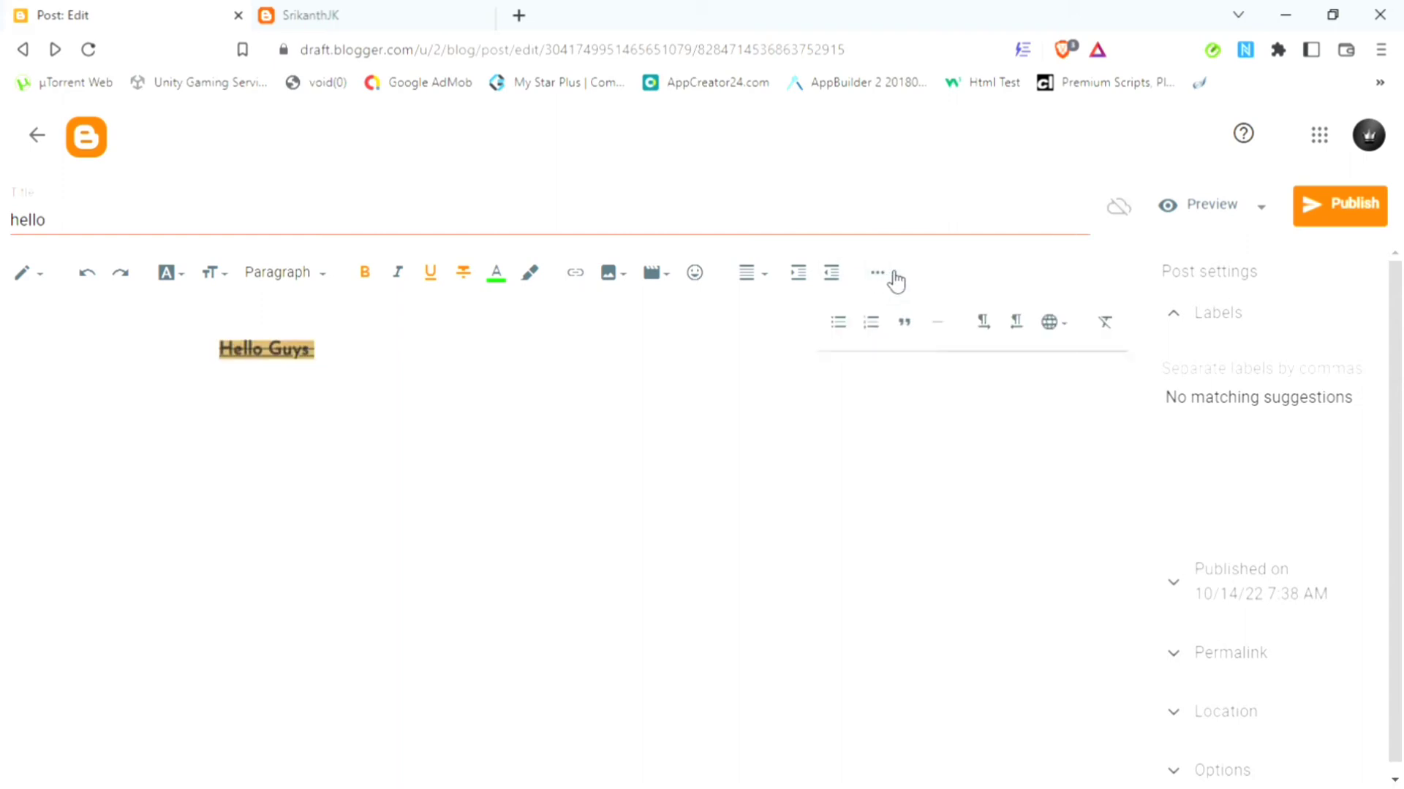
Step: Make 'Hello Guys' a bulleted, then numbered list item, toggling the quote style on and off
left_click(841, 332)
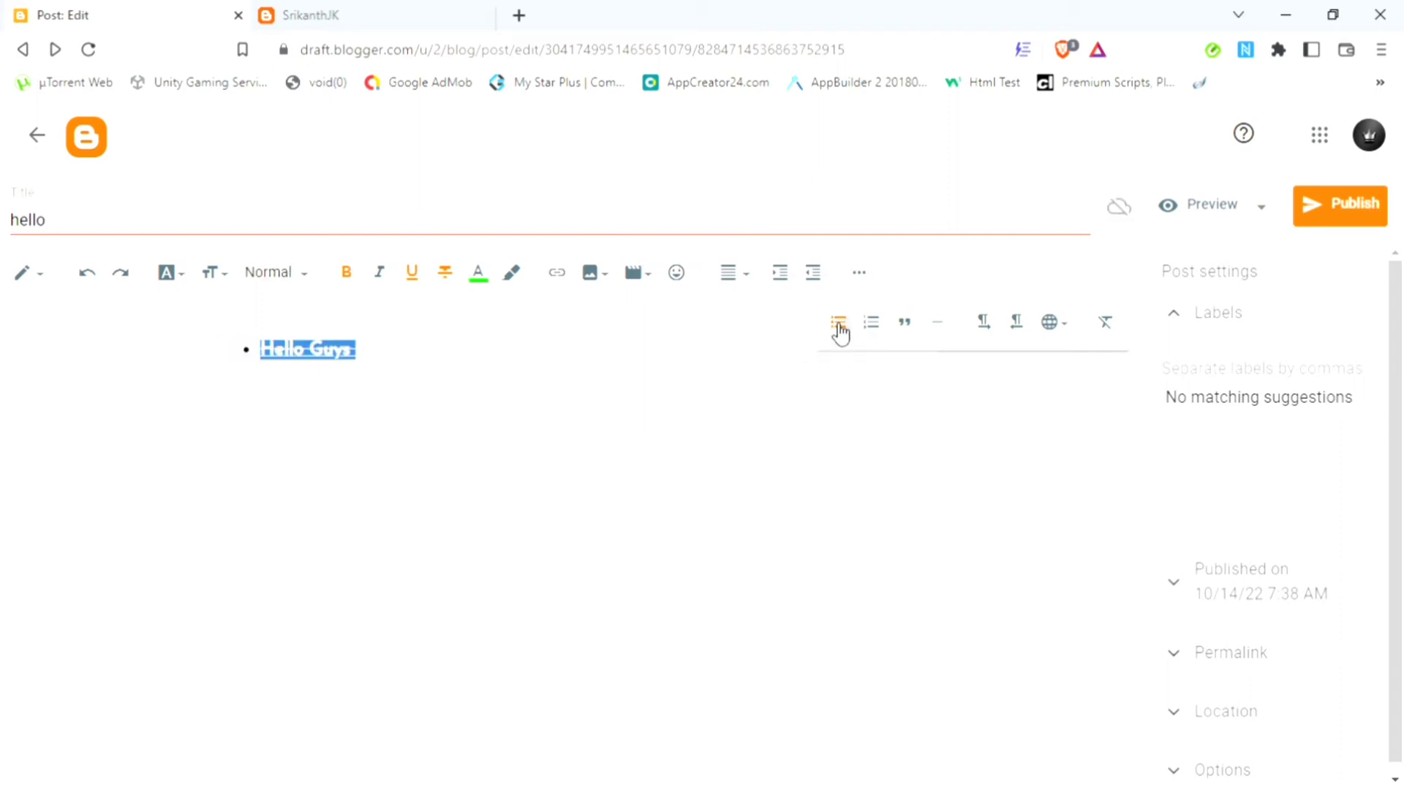
left_click(882, 327)
left_click(910, 329)
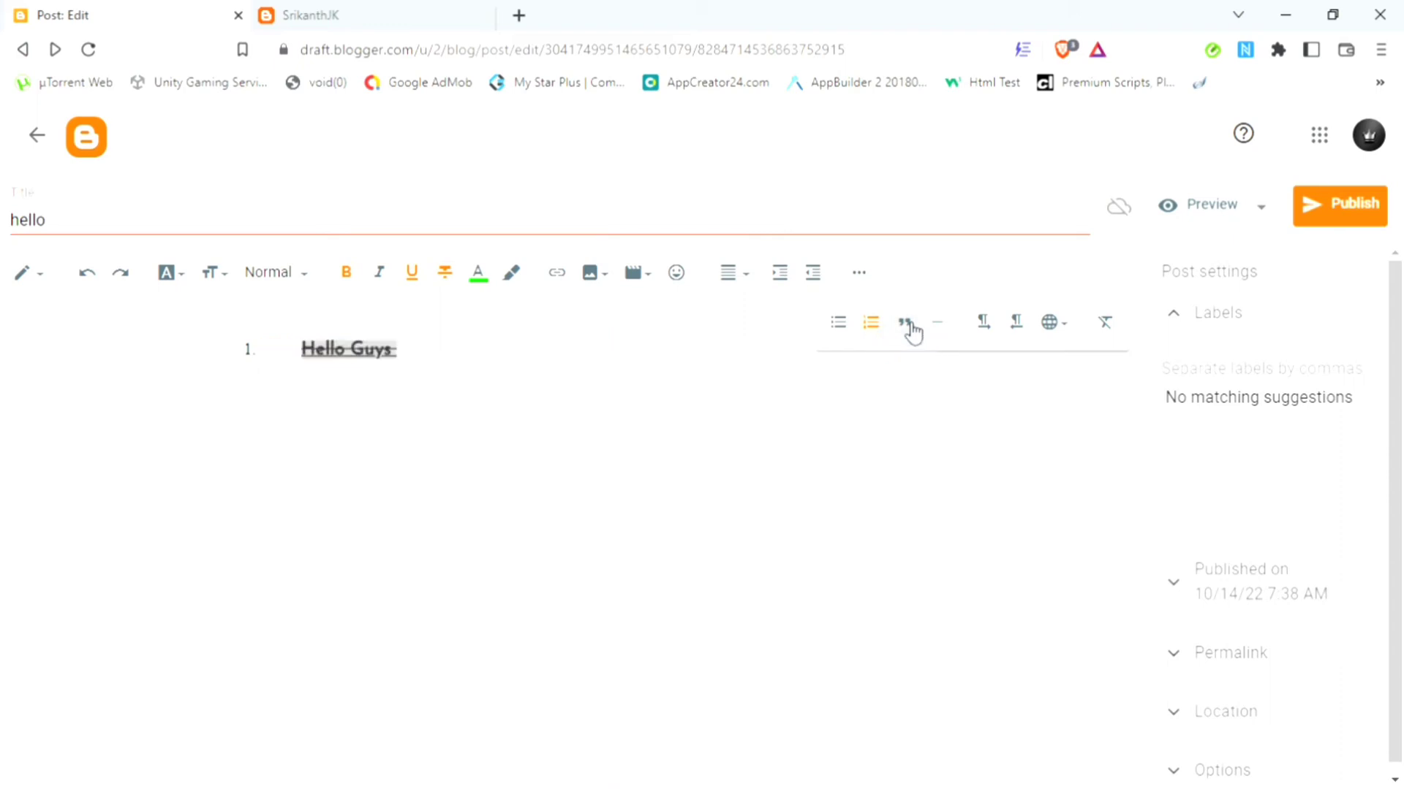
left_click(911, 332)
left_click(875, 325)
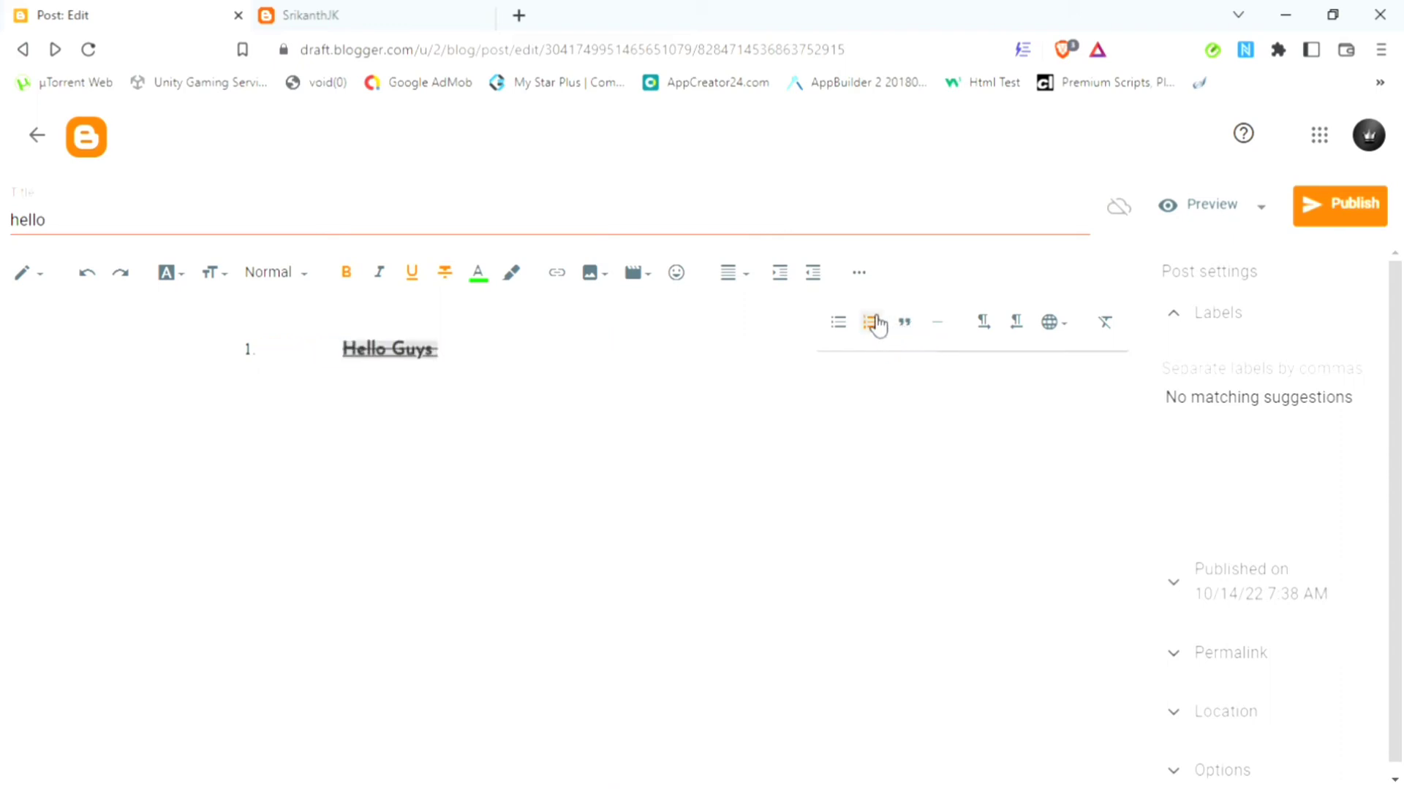
Step: Reselect the whole 'Hello Guys' line and style it as a block quote
left_click(422, 371)
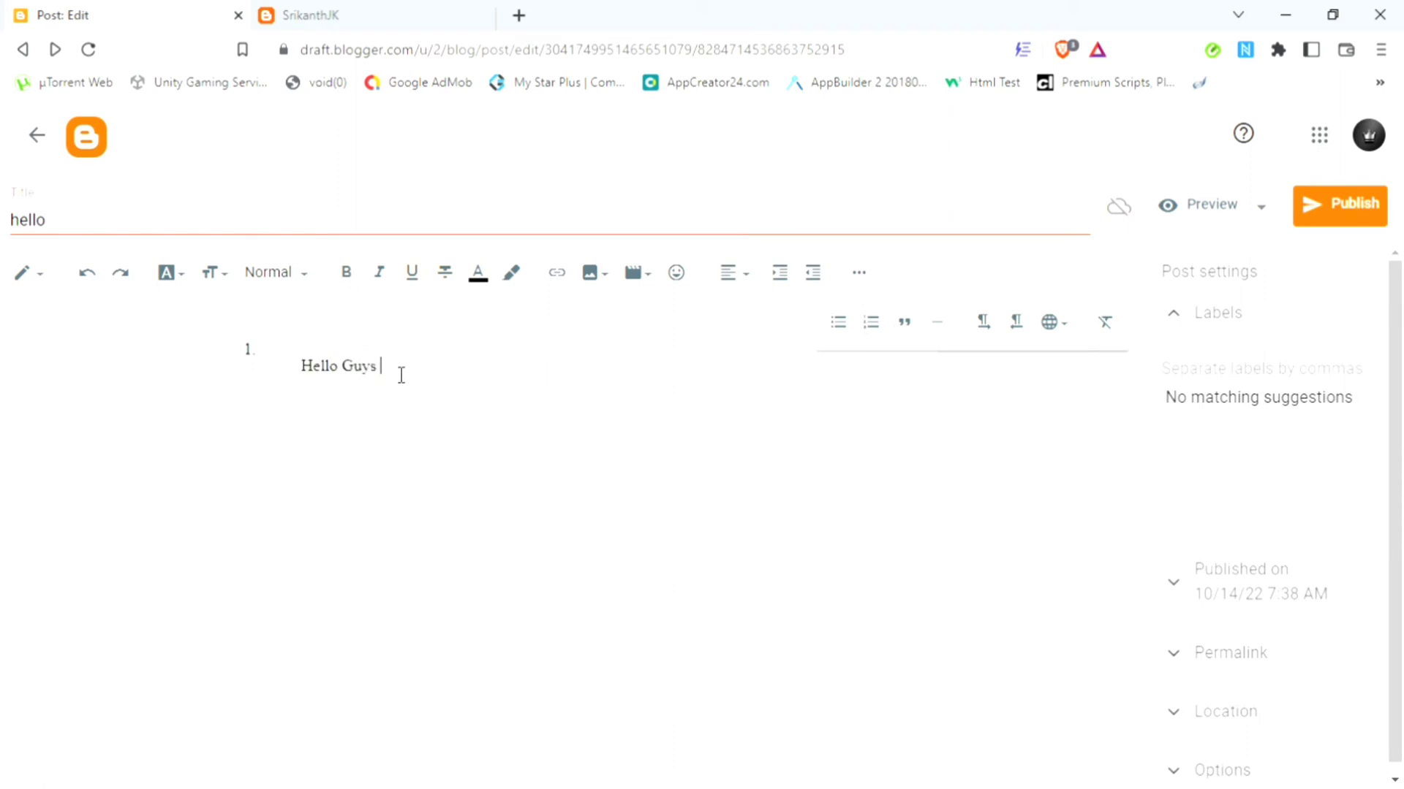
triple_click(399, 375)
left_click(403, 368)
triple_click(379, 377)
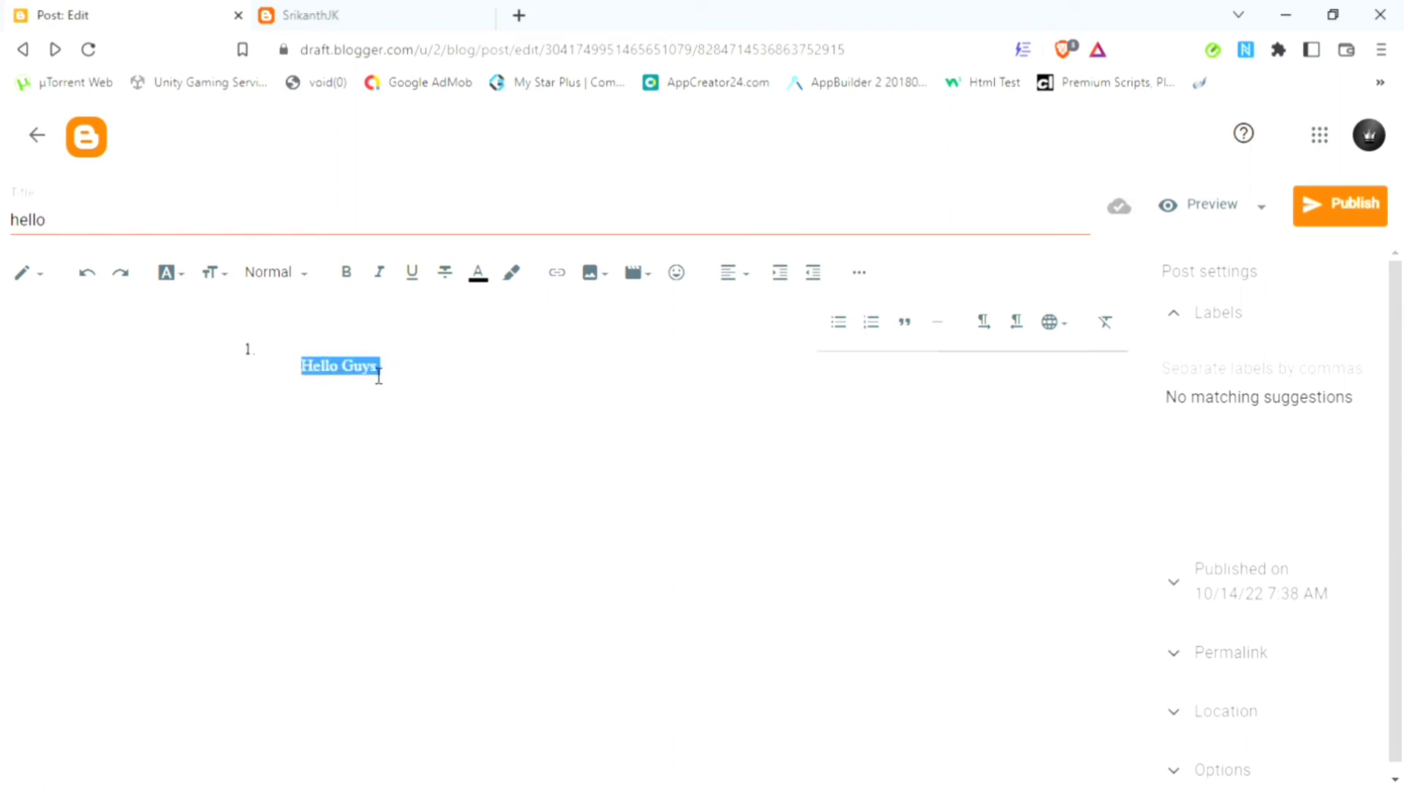
left_click(906, 333)
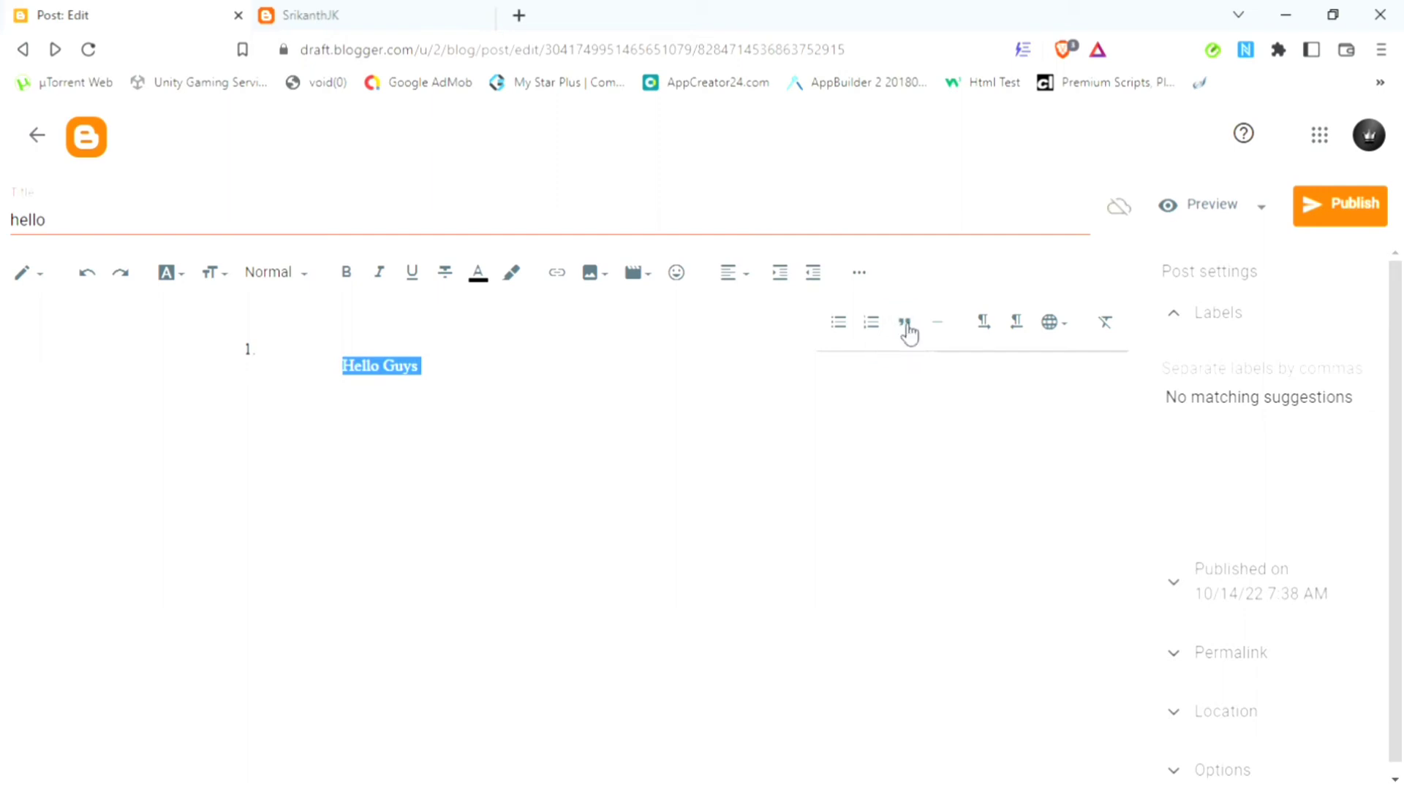
Step: Insert two jump breaks above 'Hello Guys', and restore left-to-right after trying right-to-left
left_click(941, 329)
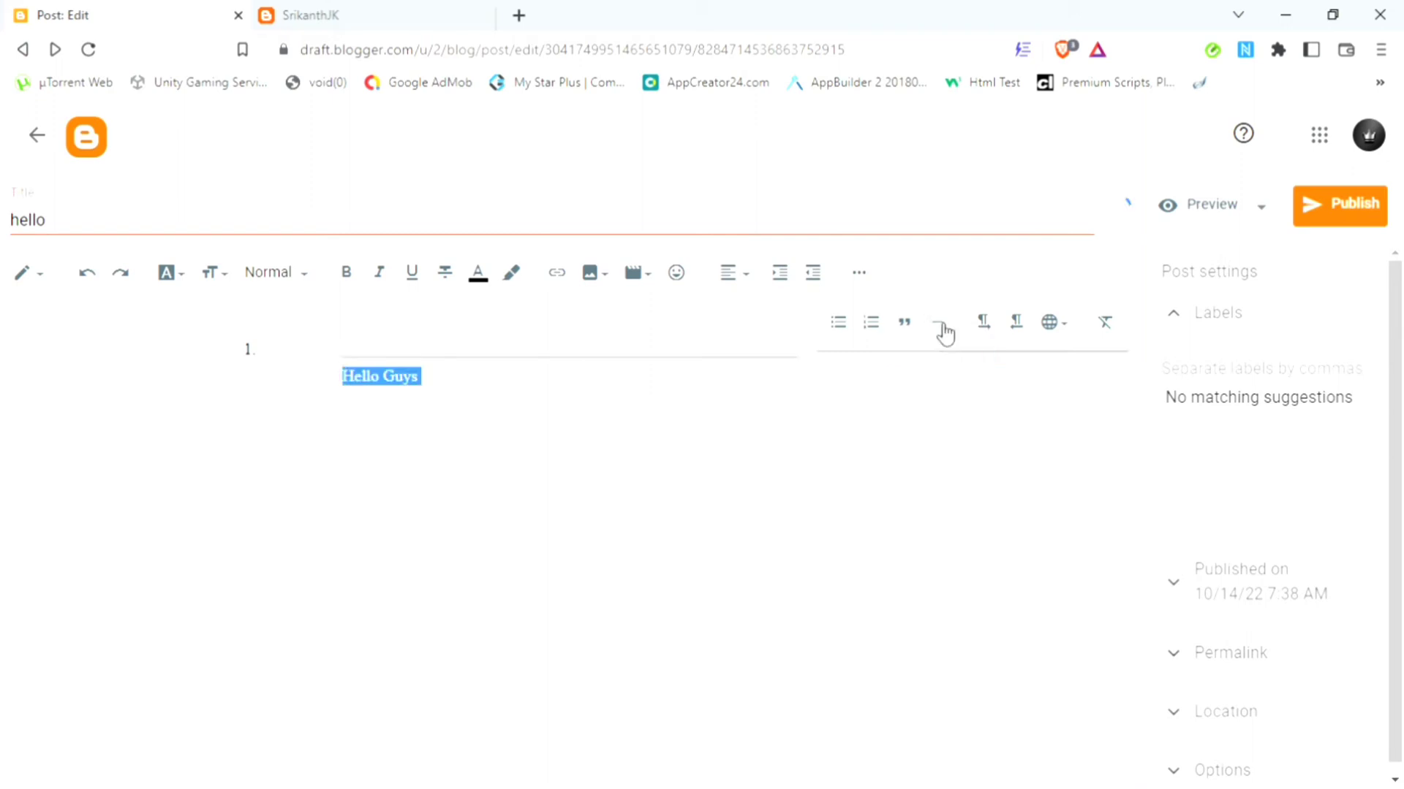
left_click(943, 332)
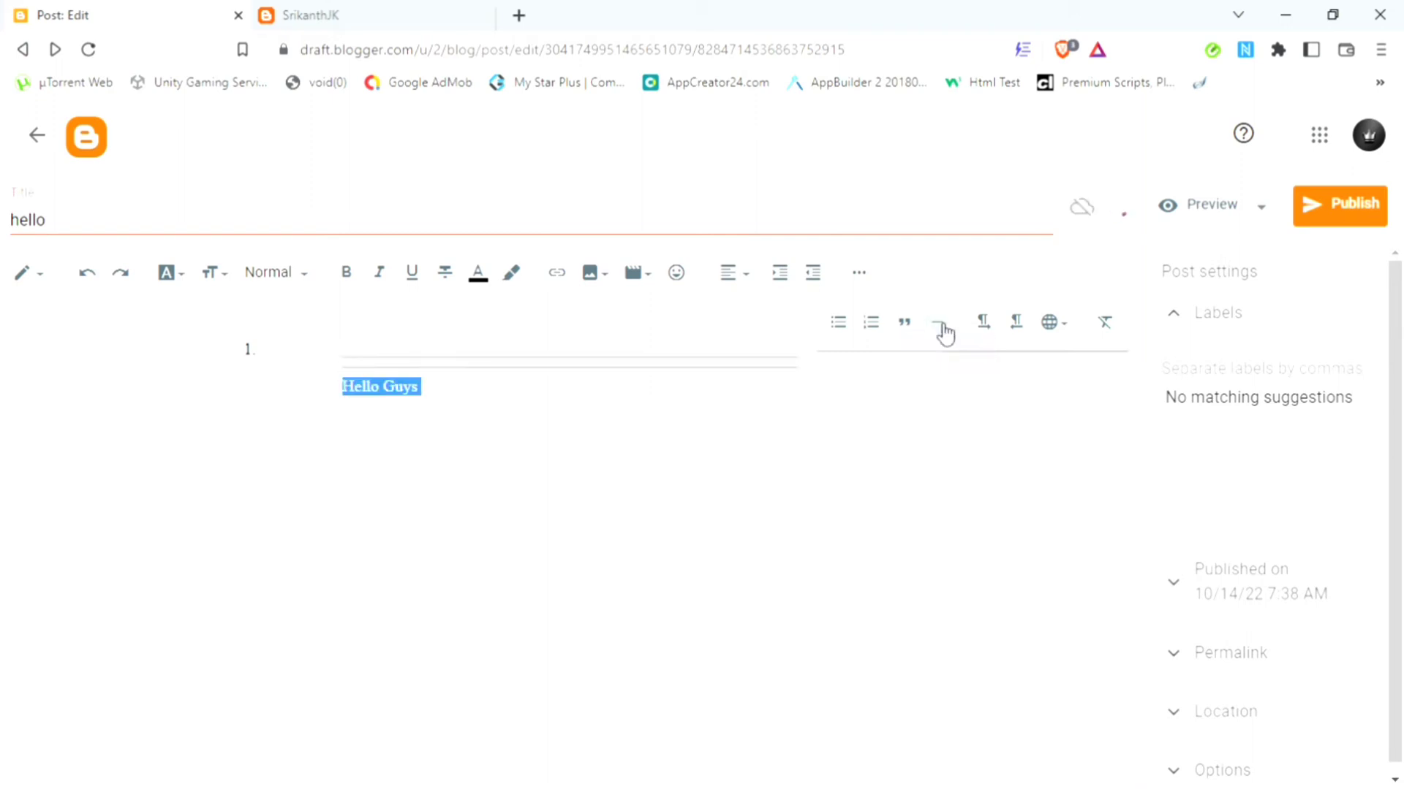
left_click(995, 329)
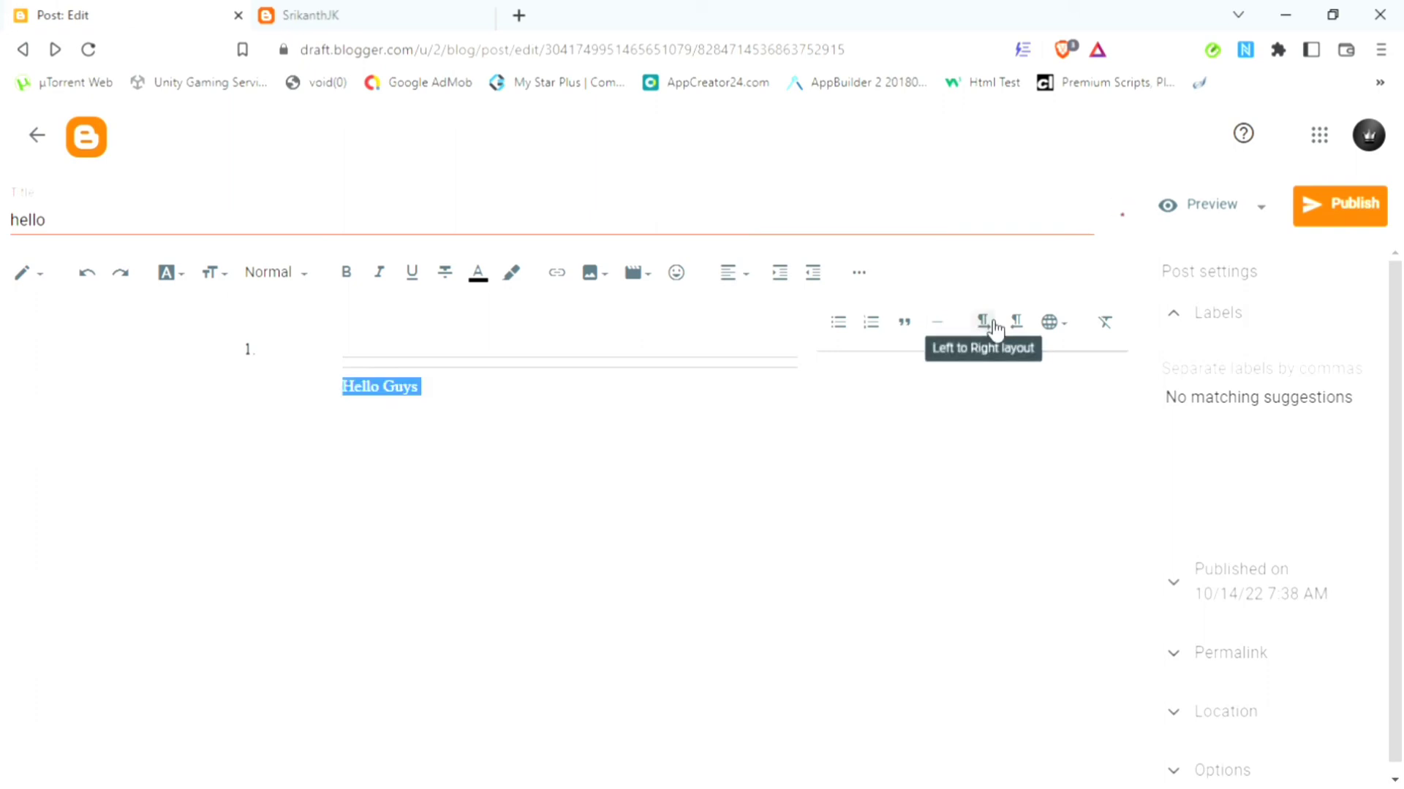
left_click(1022, 329)
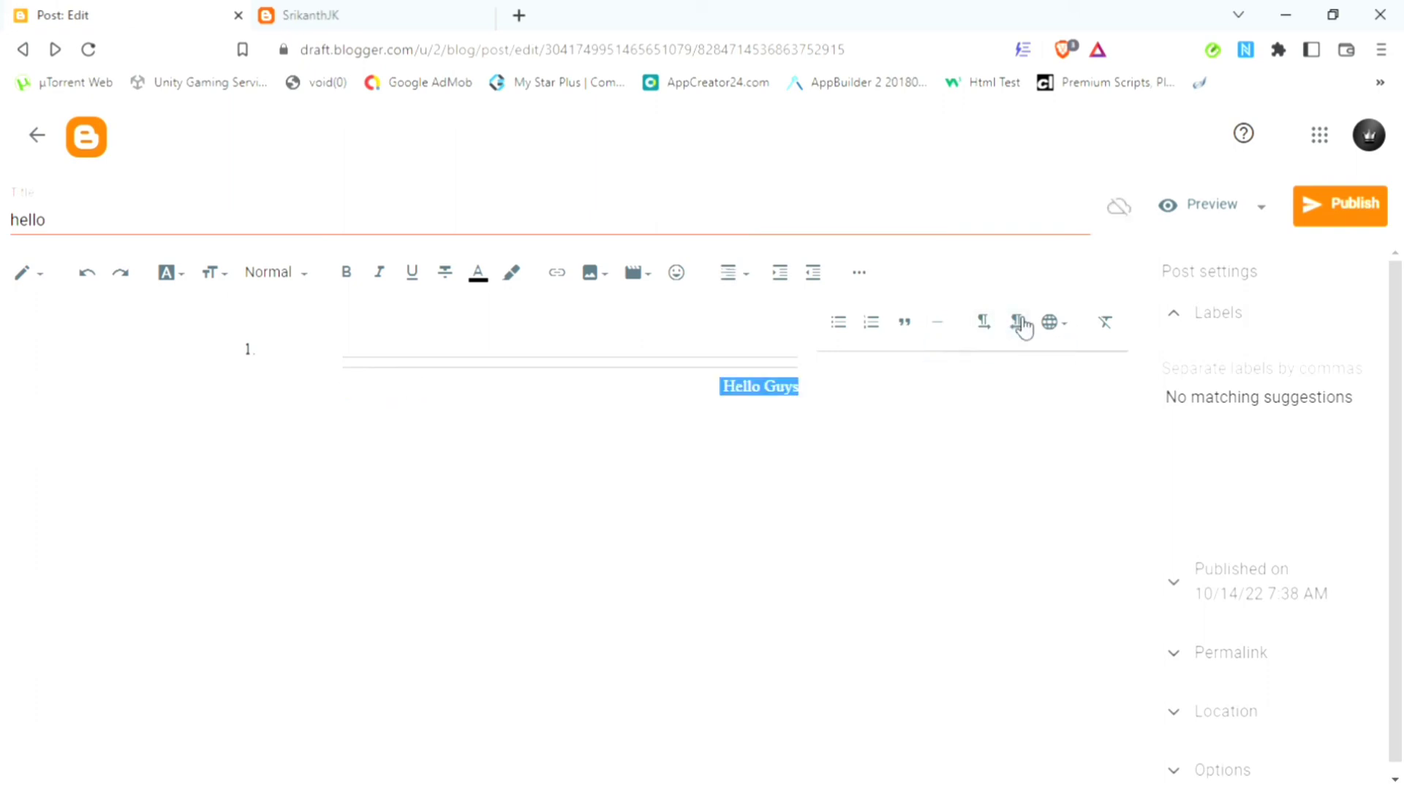
left_click(986, 329)
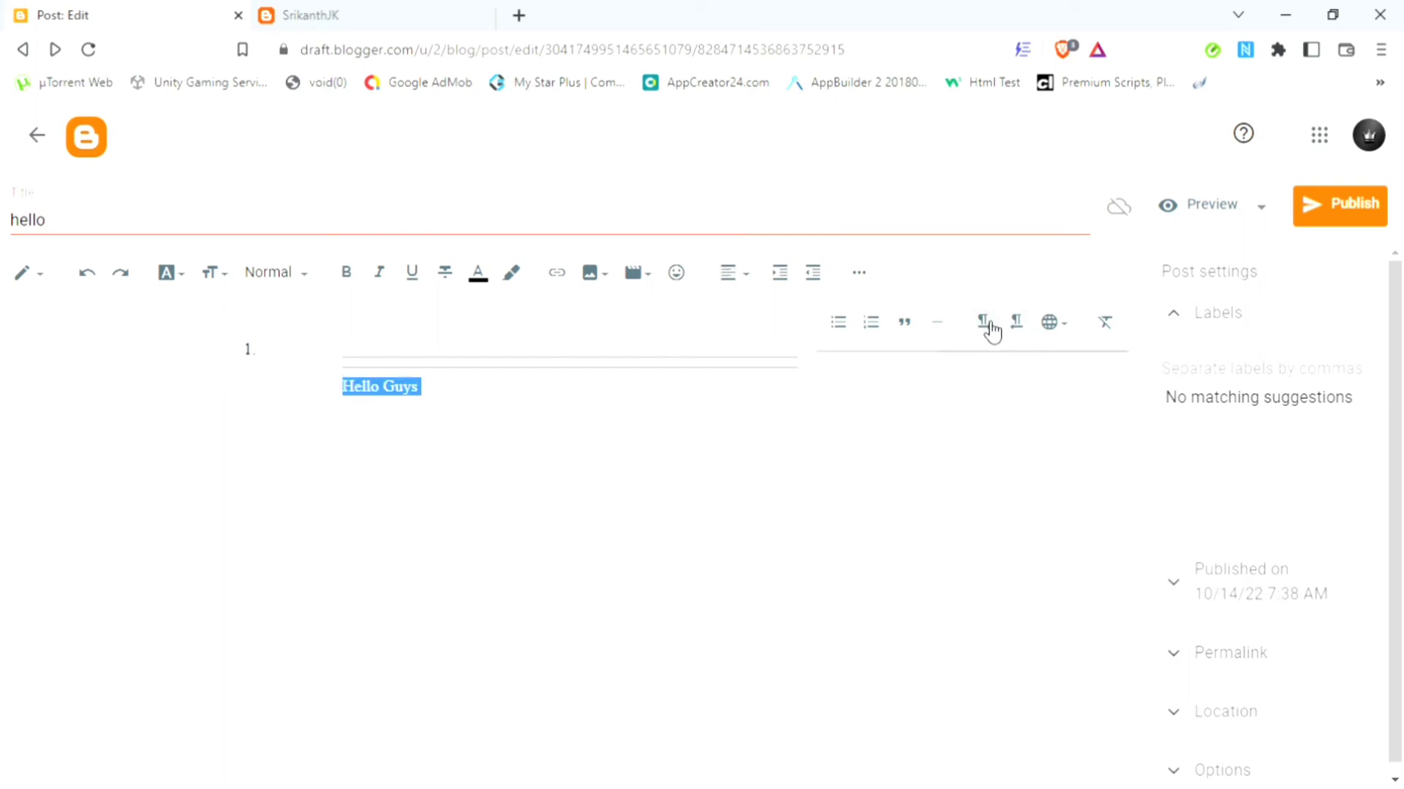
left_click(1065, 335)
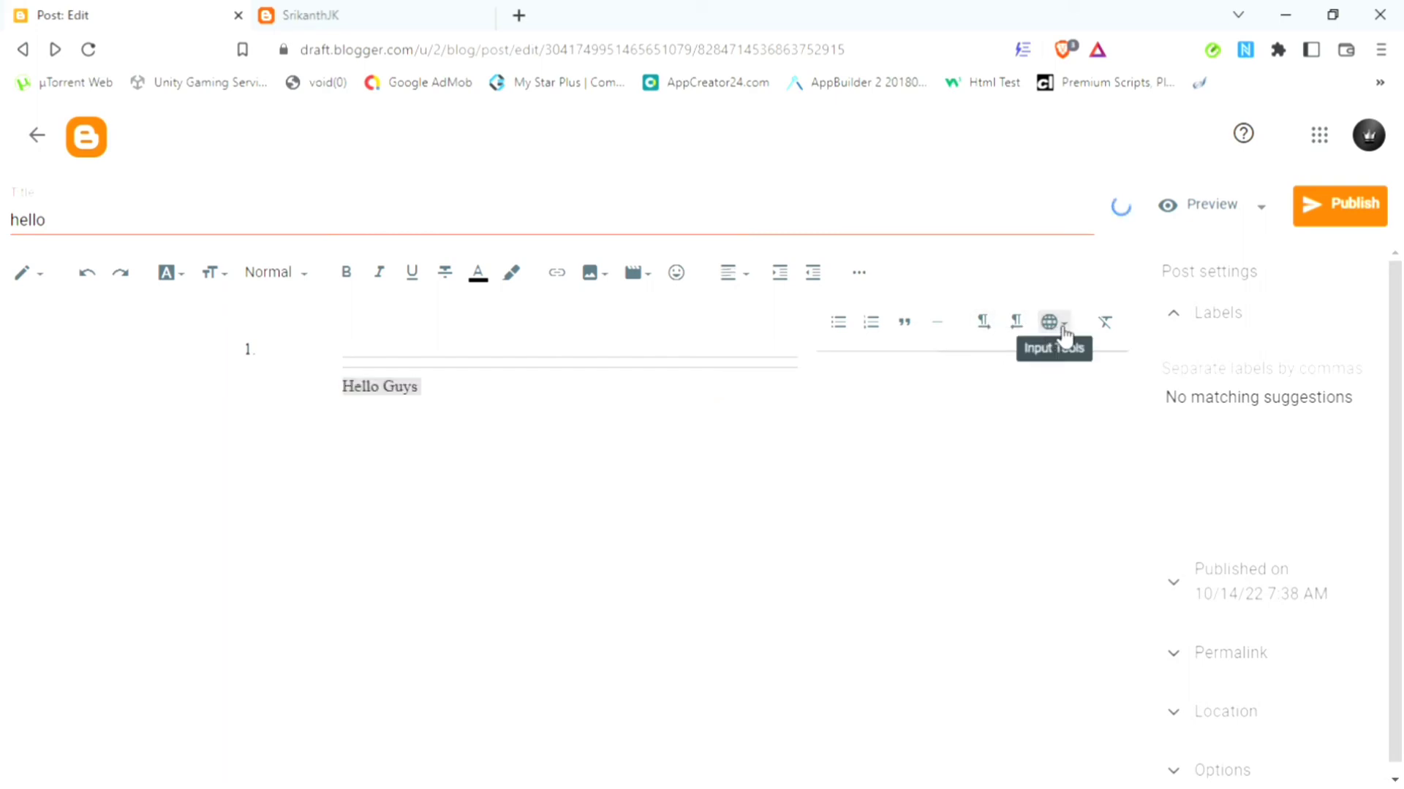
Step: Set Tamil as the input language for the post editor
left_click(1064, 334)
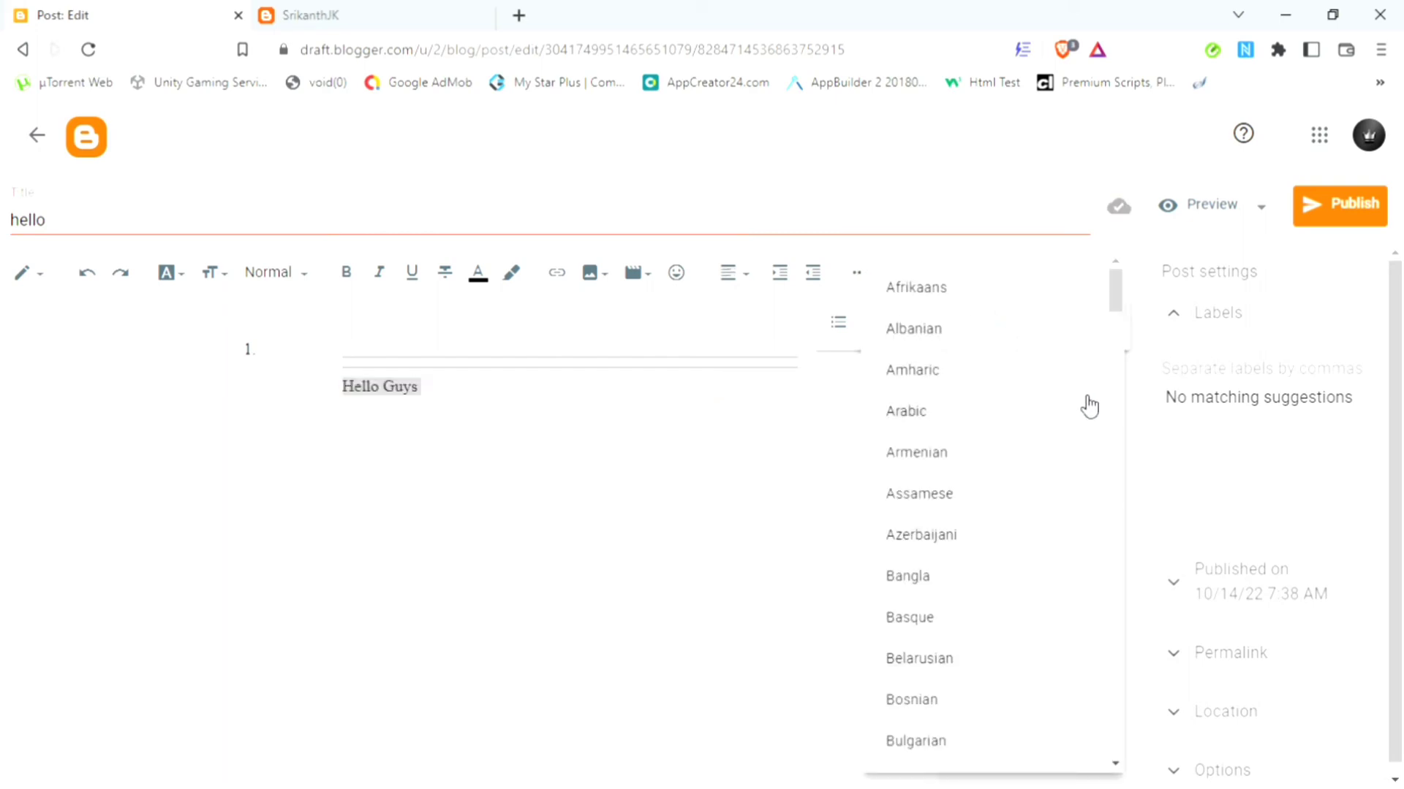
left_click_drag(1122, 294, 1103, 658)
left_click(992, 691)
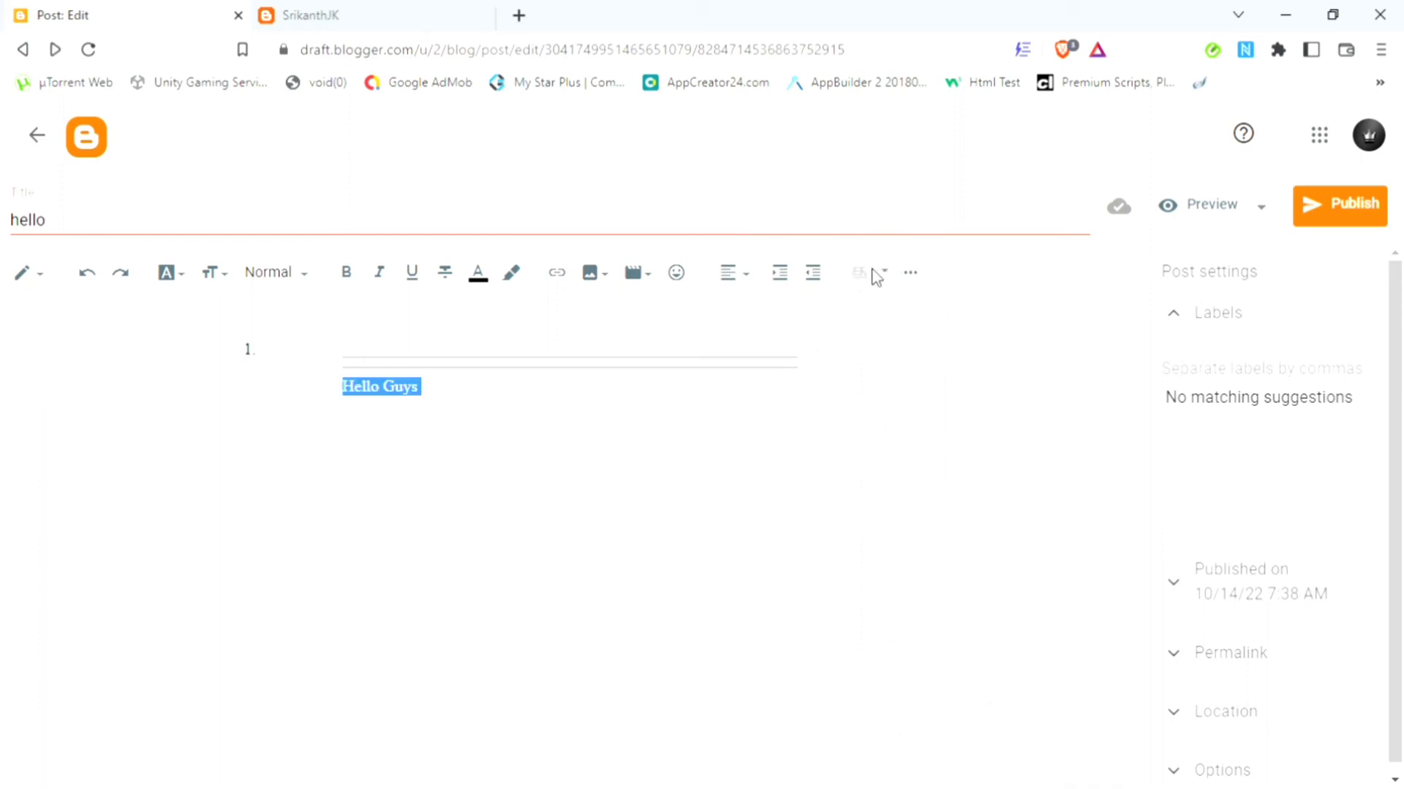
left_click(883, 274)
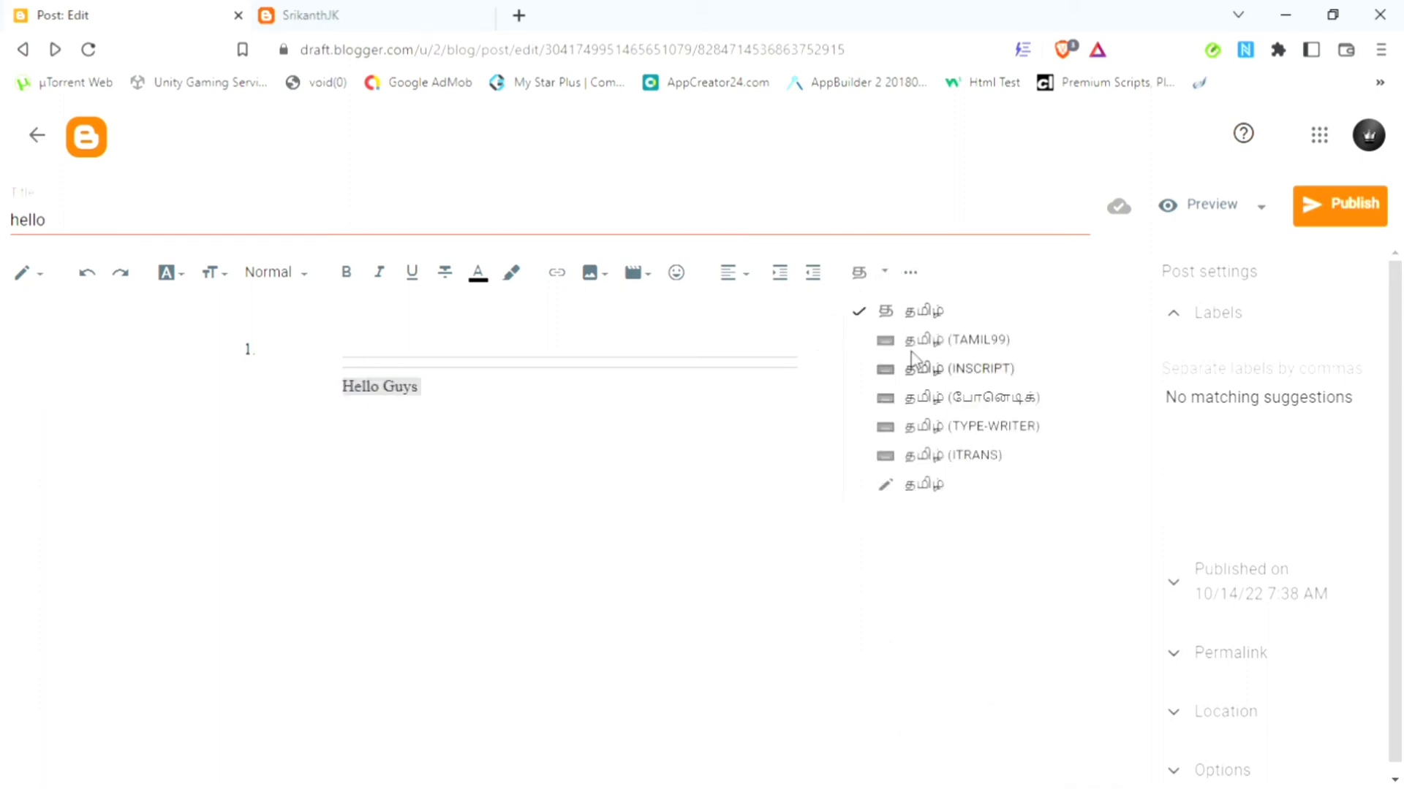
left_click(910, 273)
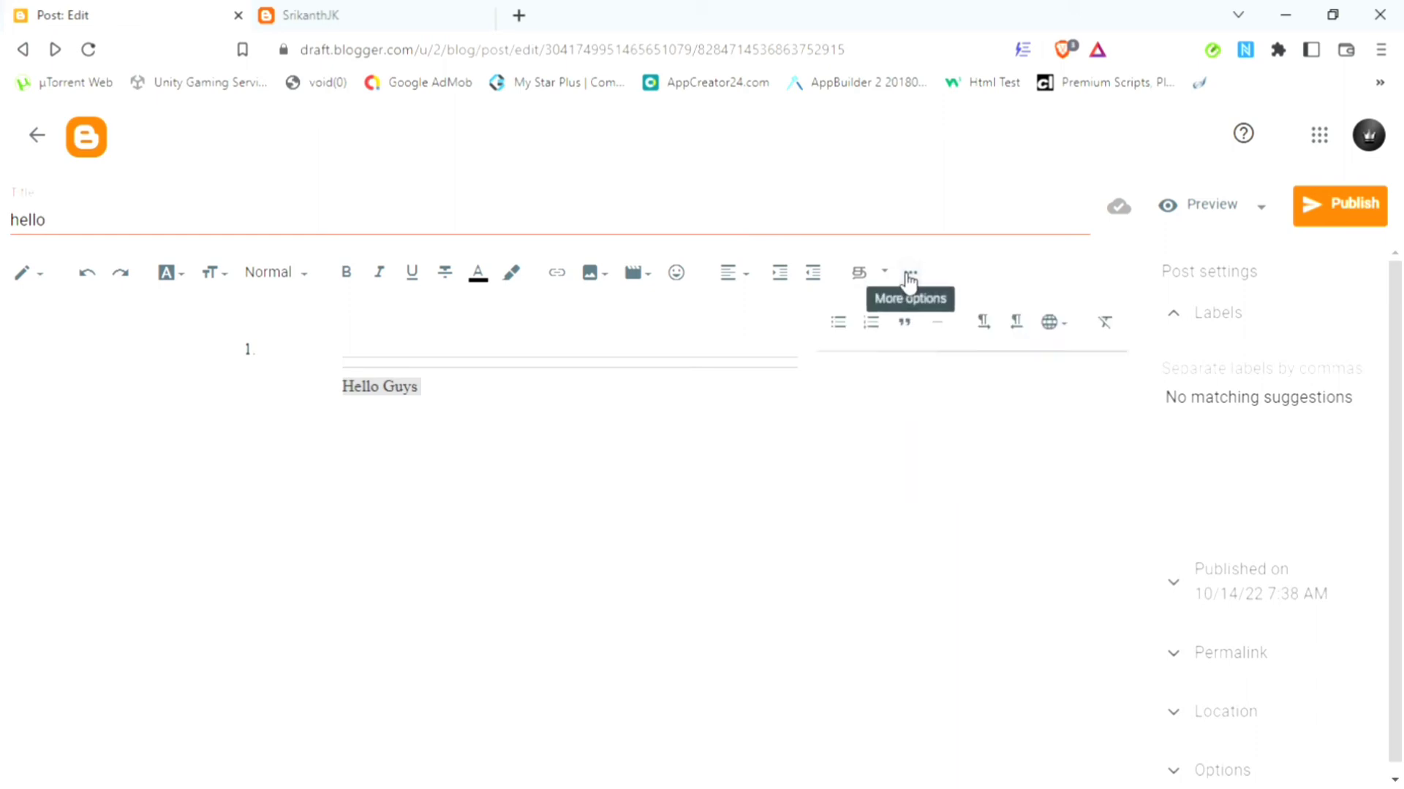
left_click(1068, 323)
left_click(1132, 335)
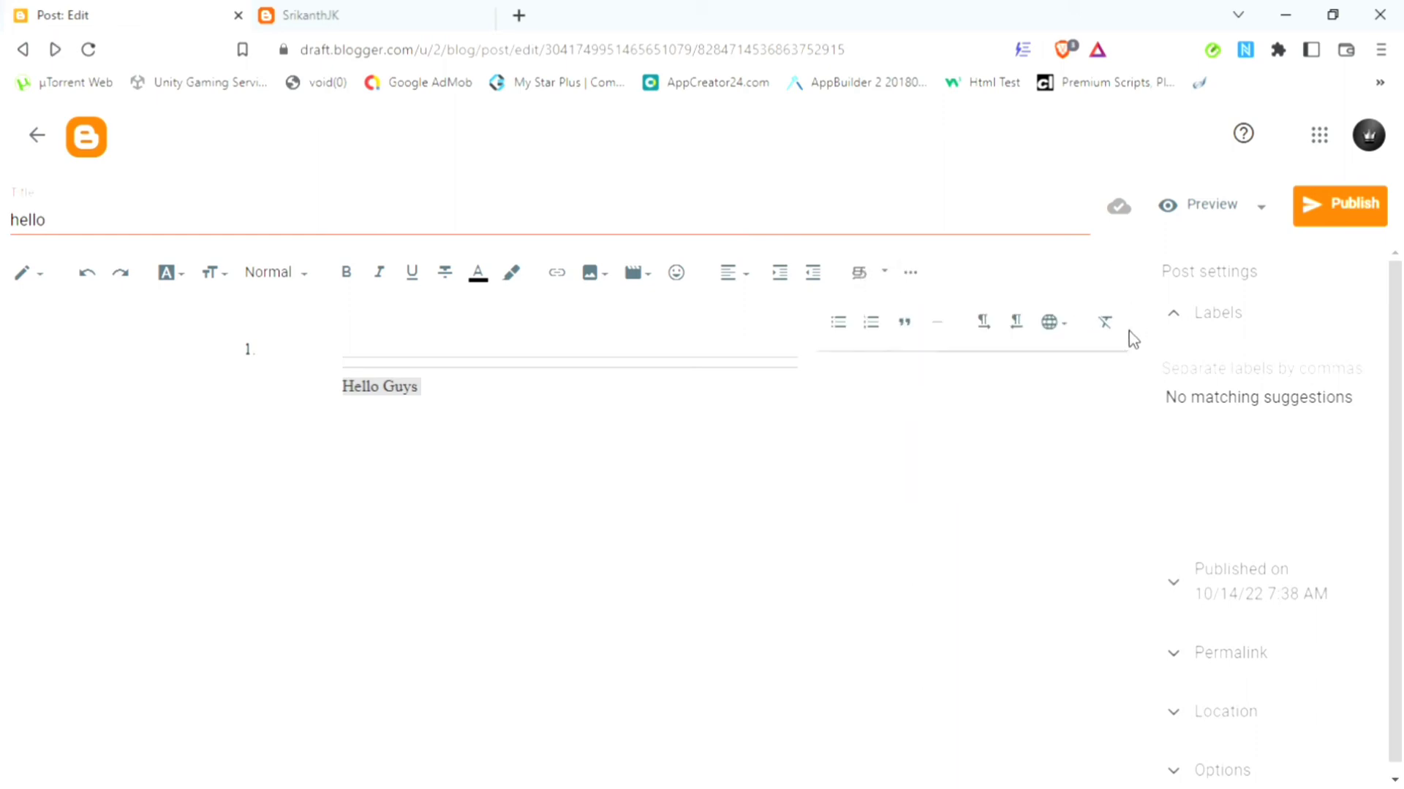
Step: Clear formatting from 'Hello Guys' and switch to the ITRANS Tamil on-screen keyboard
left_click(1108, 324)
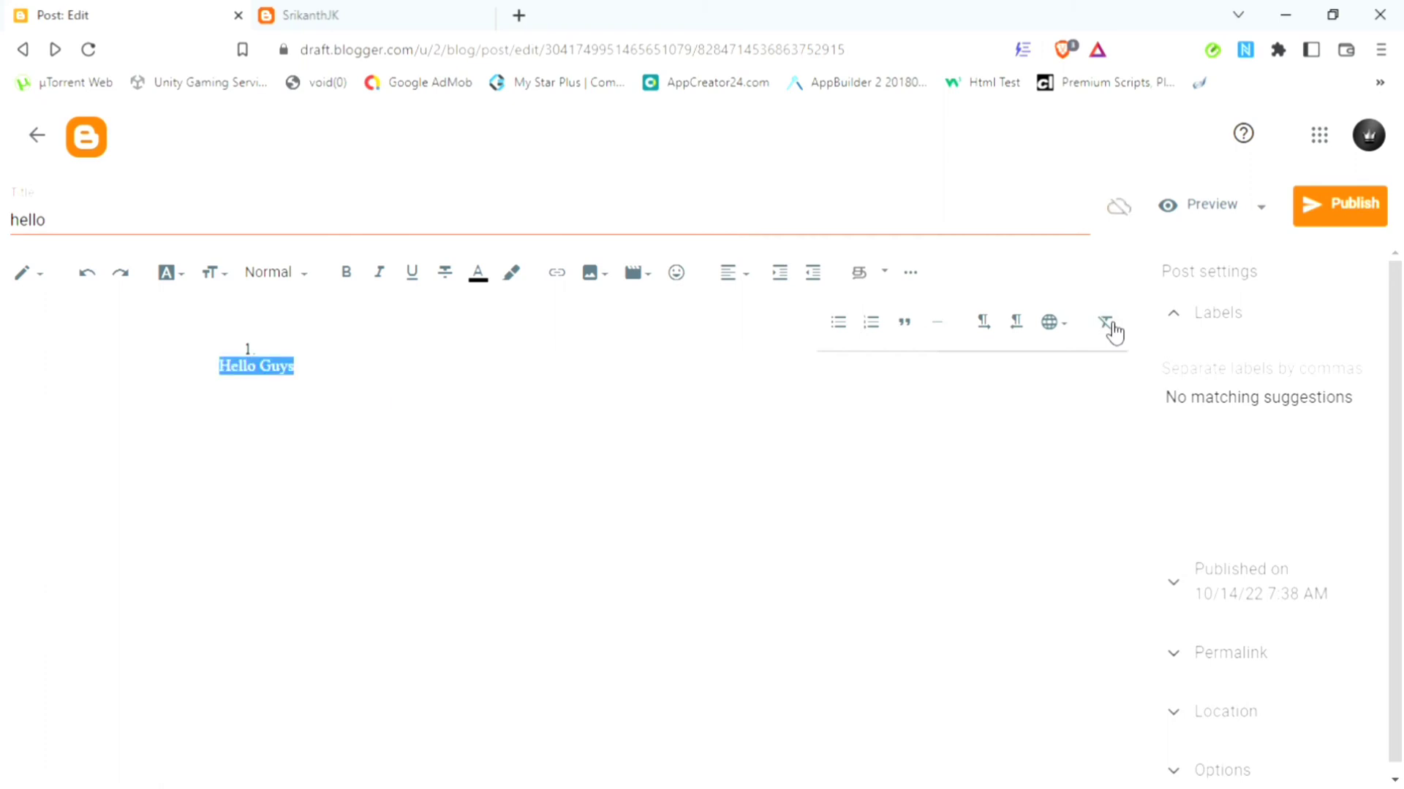
left_click(909, 273)
left_click(881, 269)
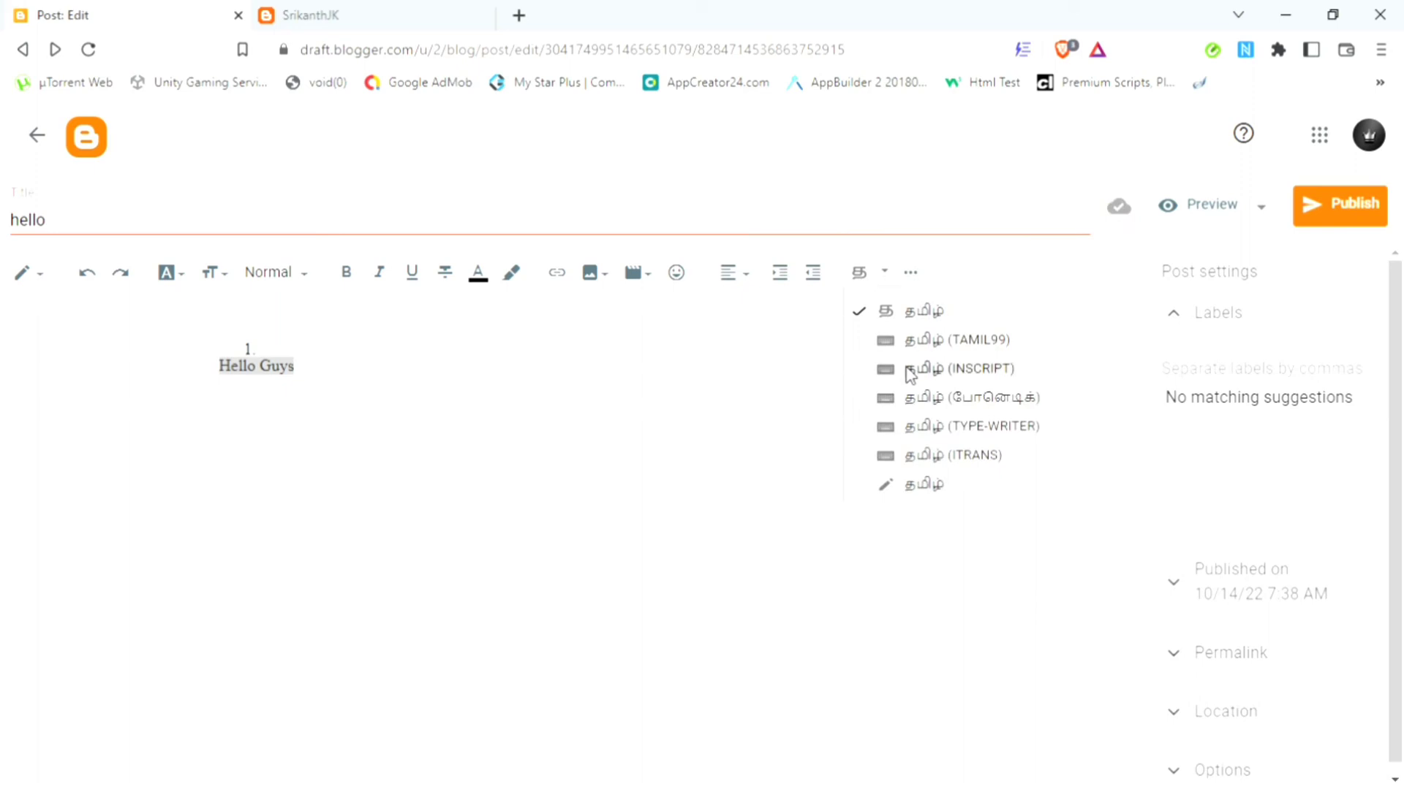
left_click(933, 455)
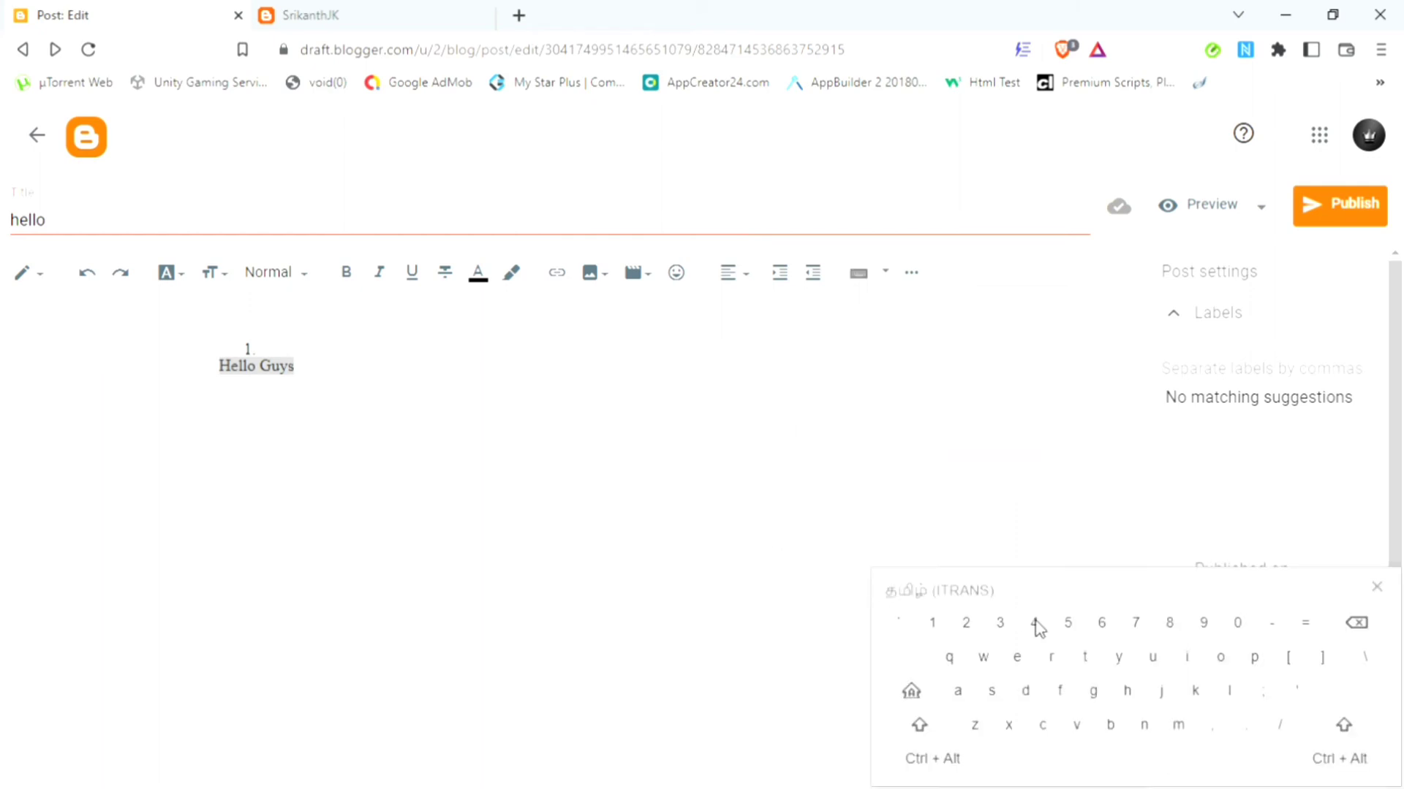
Step: Add 'd' letters after 'Hello Guys' with the on-screen keyboard, then close the keyboard
left_click(595, 460)
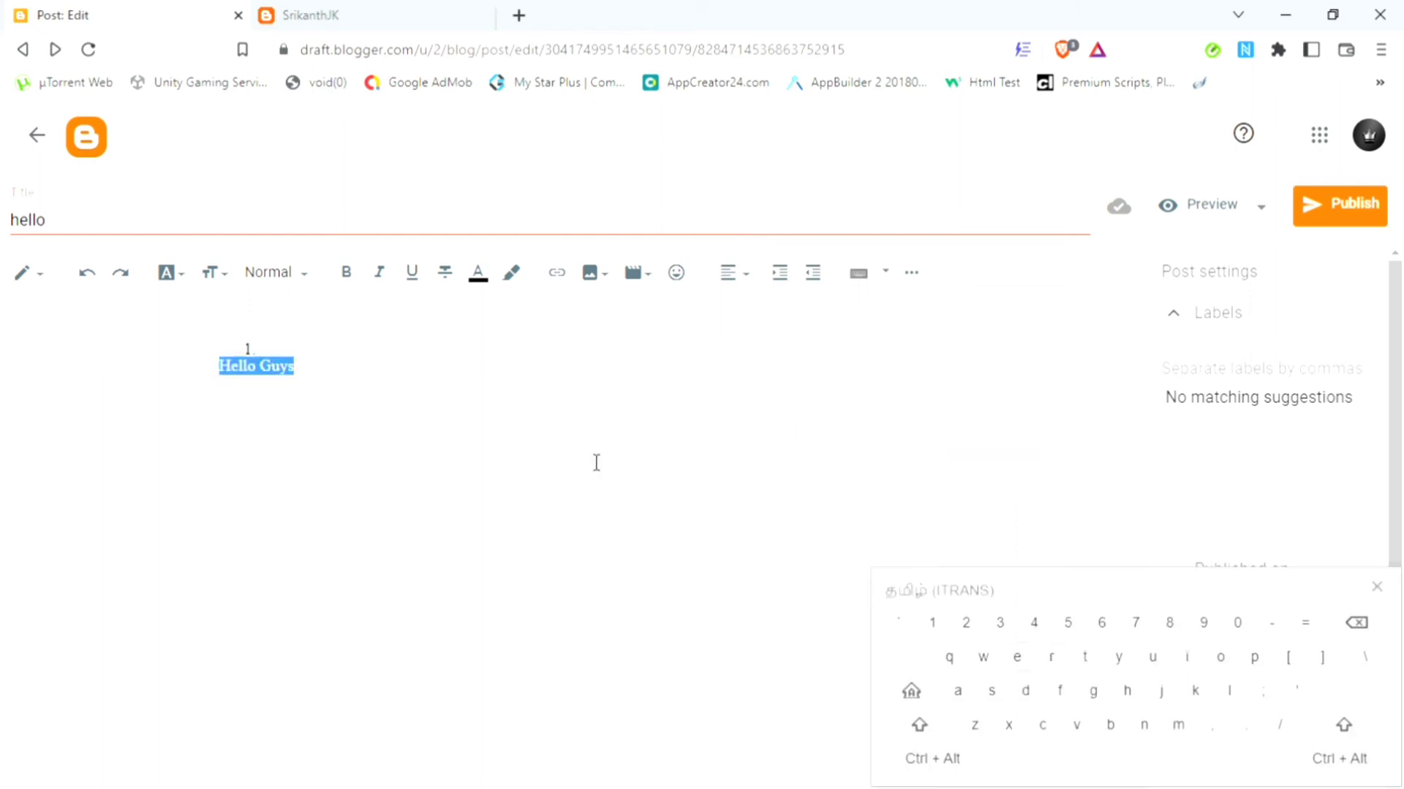
left_click(1034, 707)
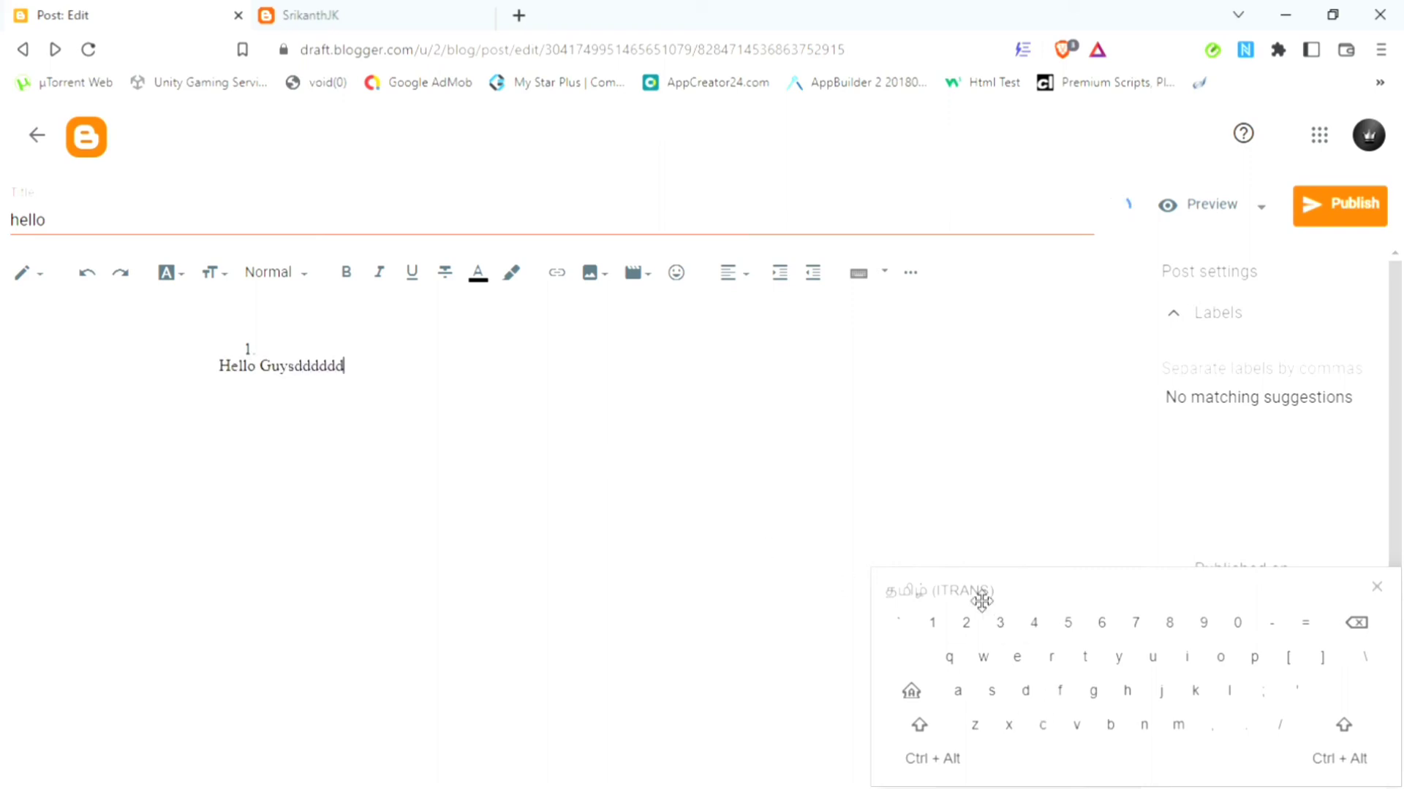
left_click_drag(982, 601, 881, 280)
left_click_drag(535, 381, 414, 405)
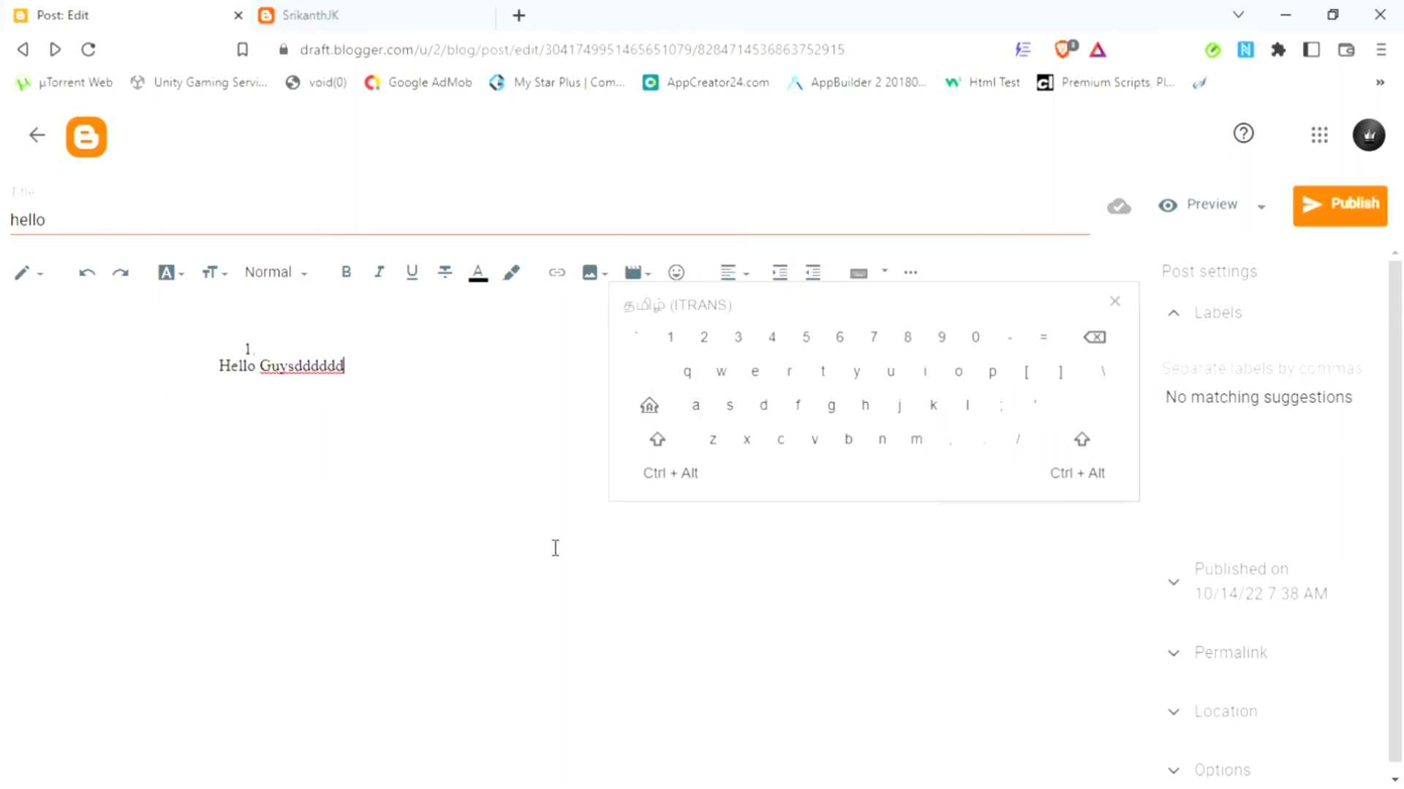
left_click(861, 275)
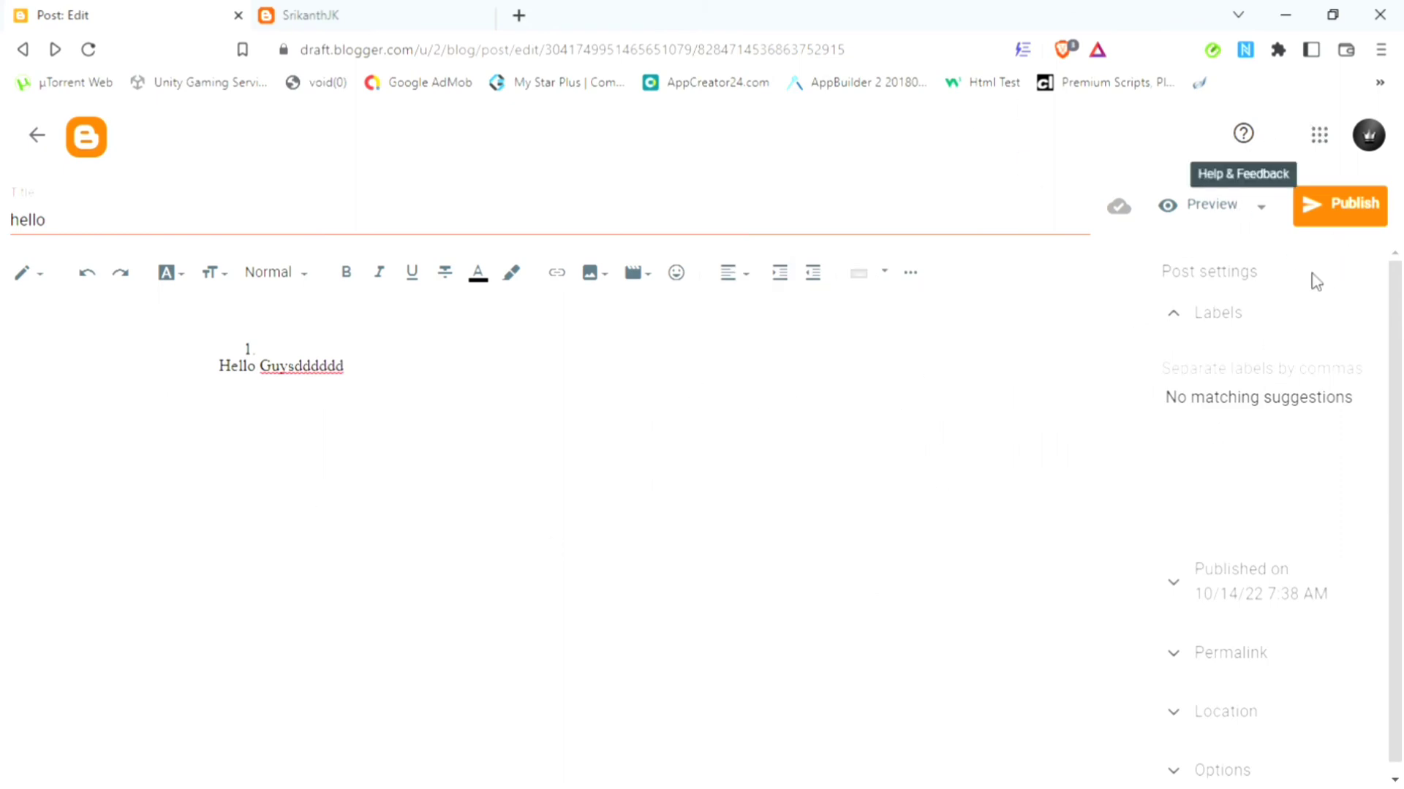
scroll(1397, 387, "down", 1)
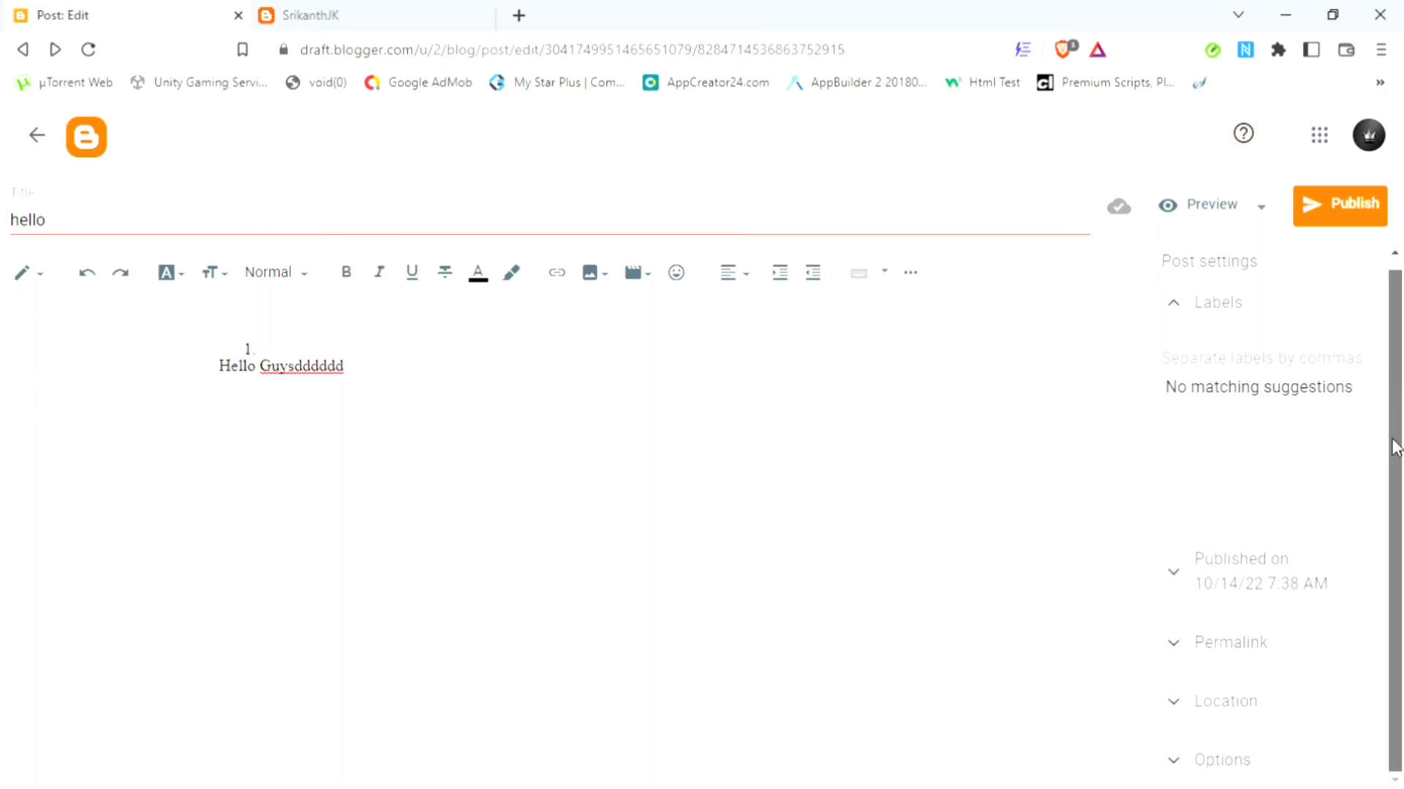
Step: Enter 'youtube, facebook' in the post's Labels field and collapse the section
left_click(1212, 371)
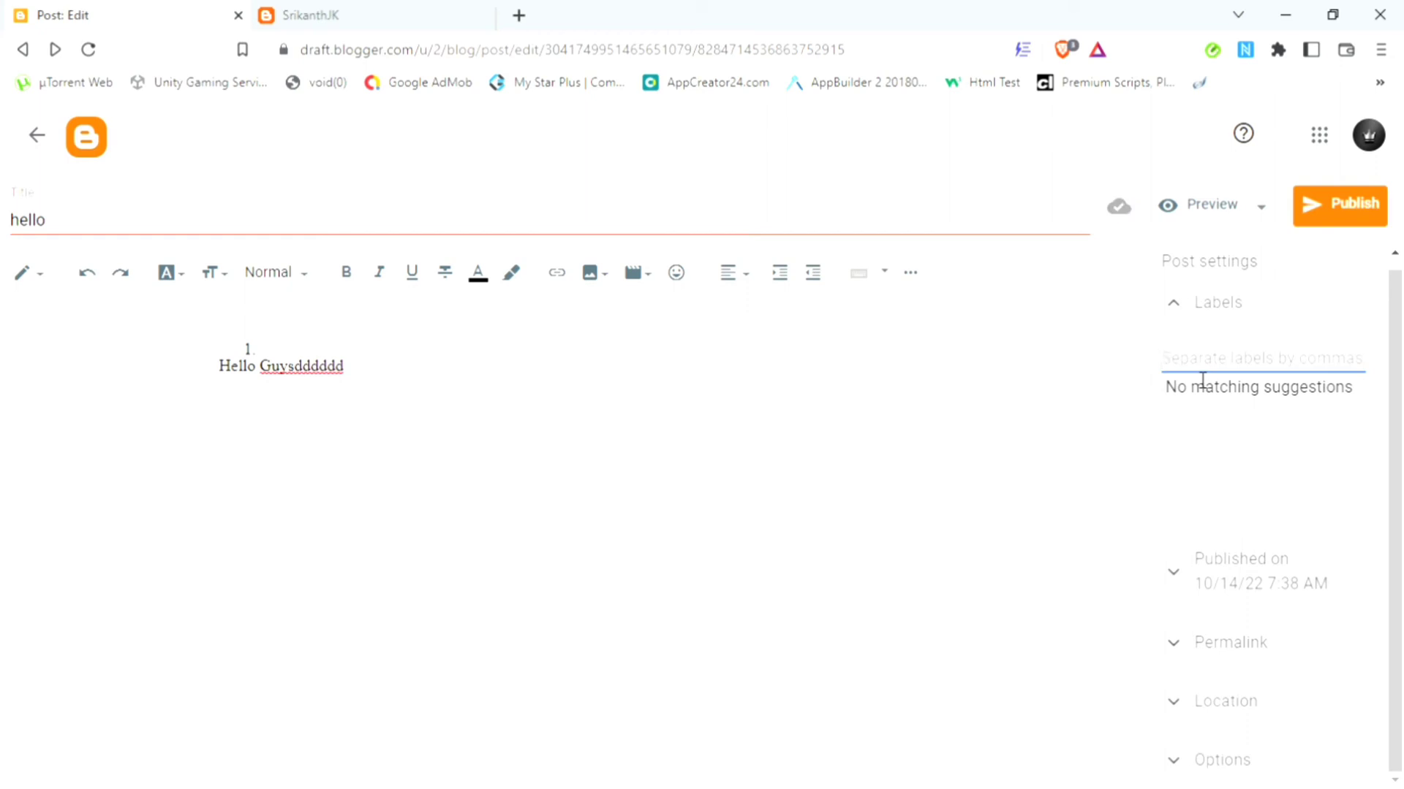
type("youtube,")
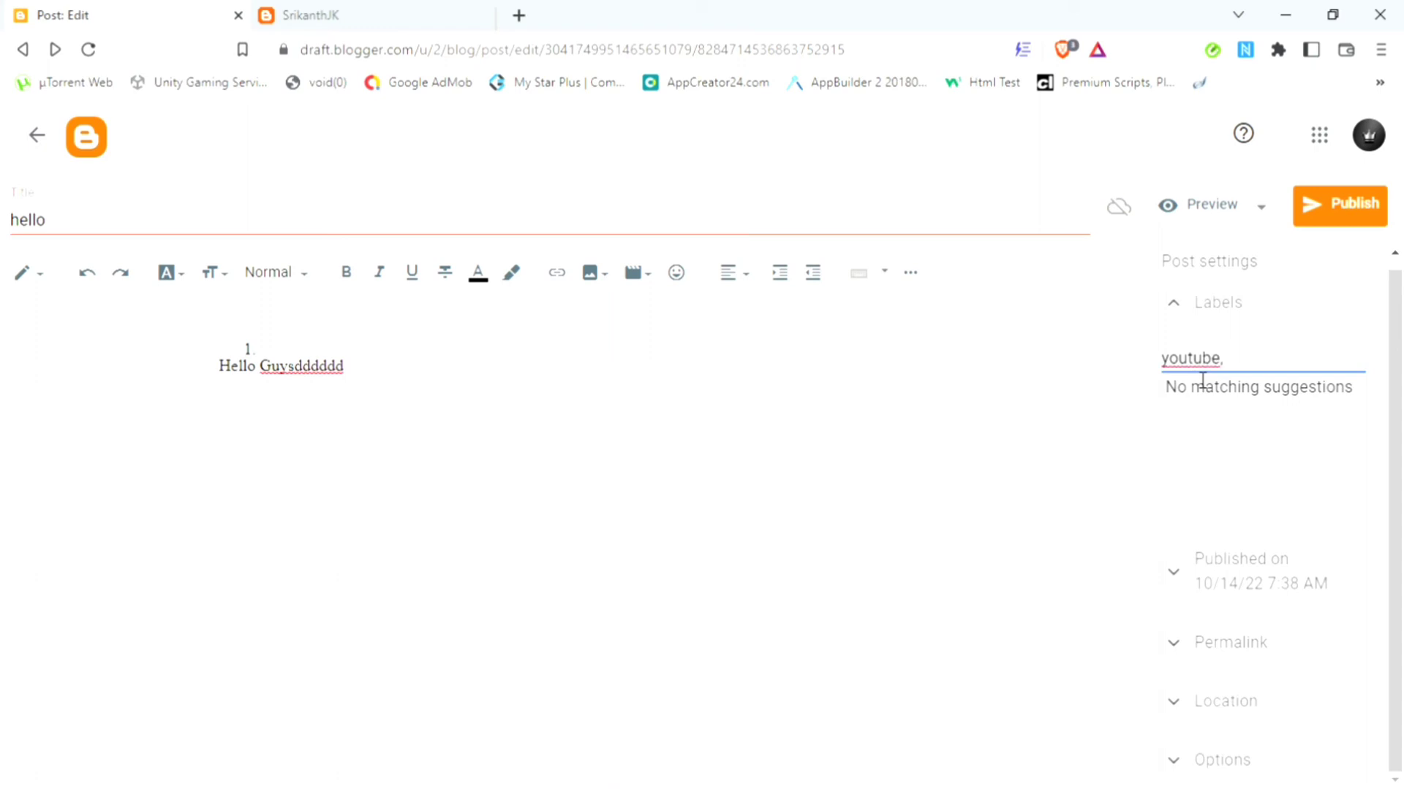
type(" facebook")
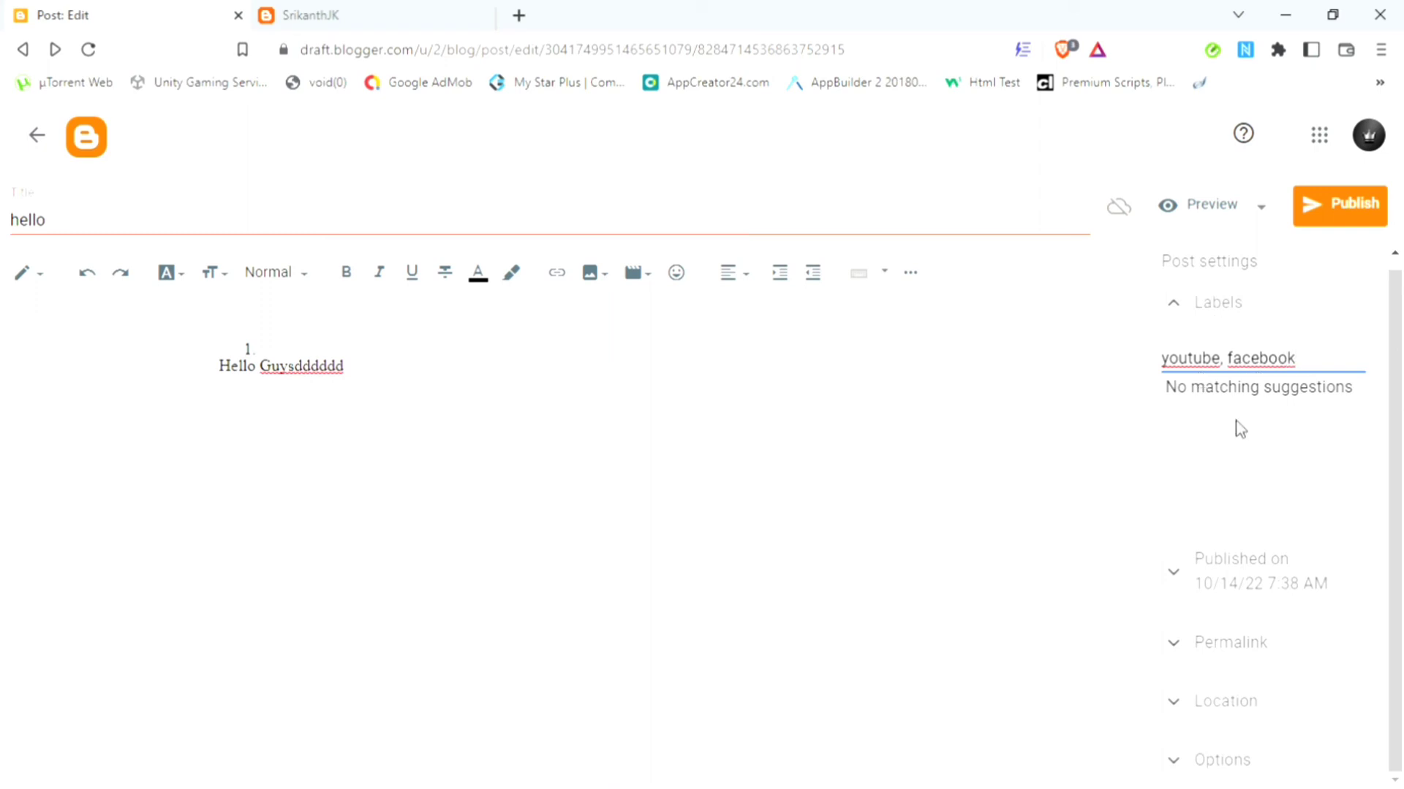
left_click(1215, 321)
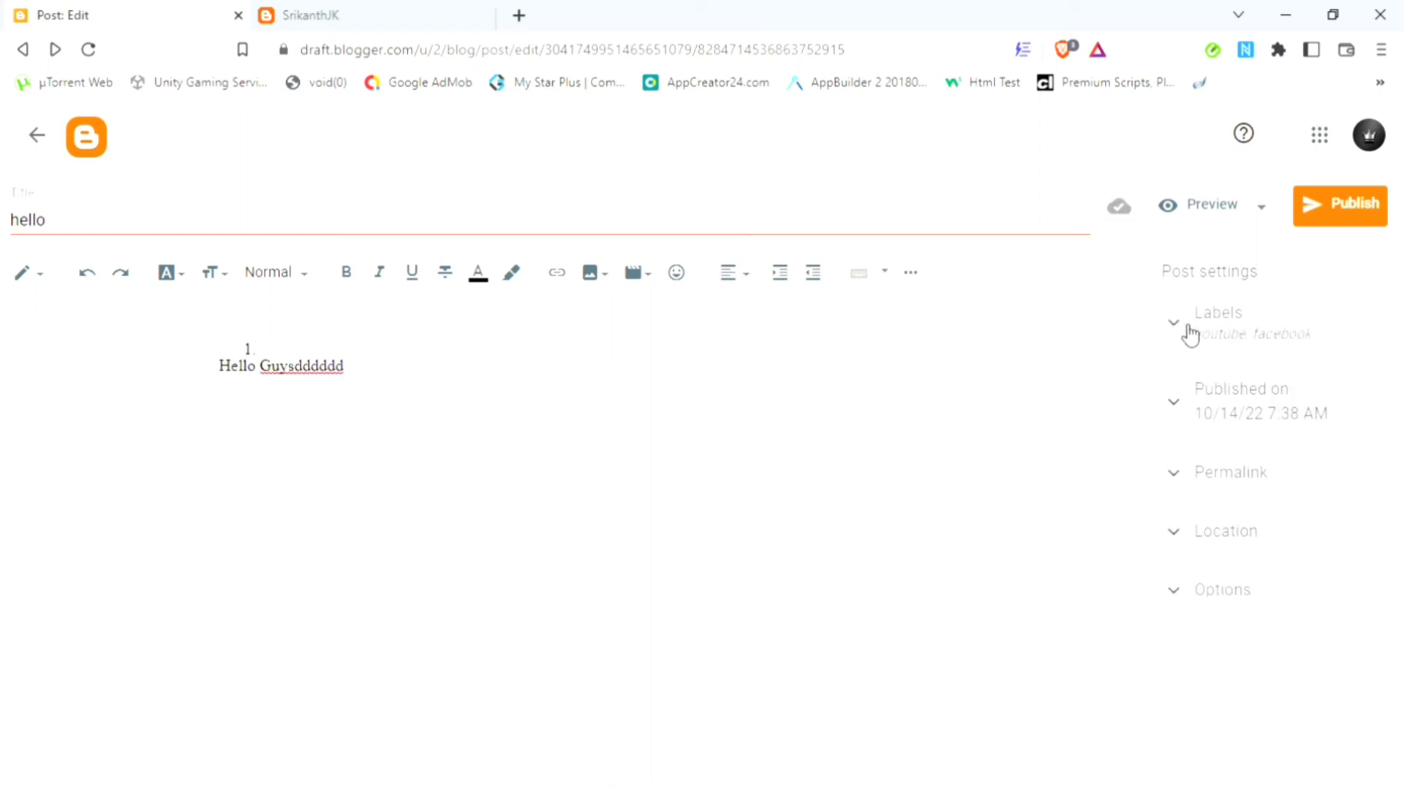
Step: Review the post's Published on date and Permalink settings
left_click(1188, 409)
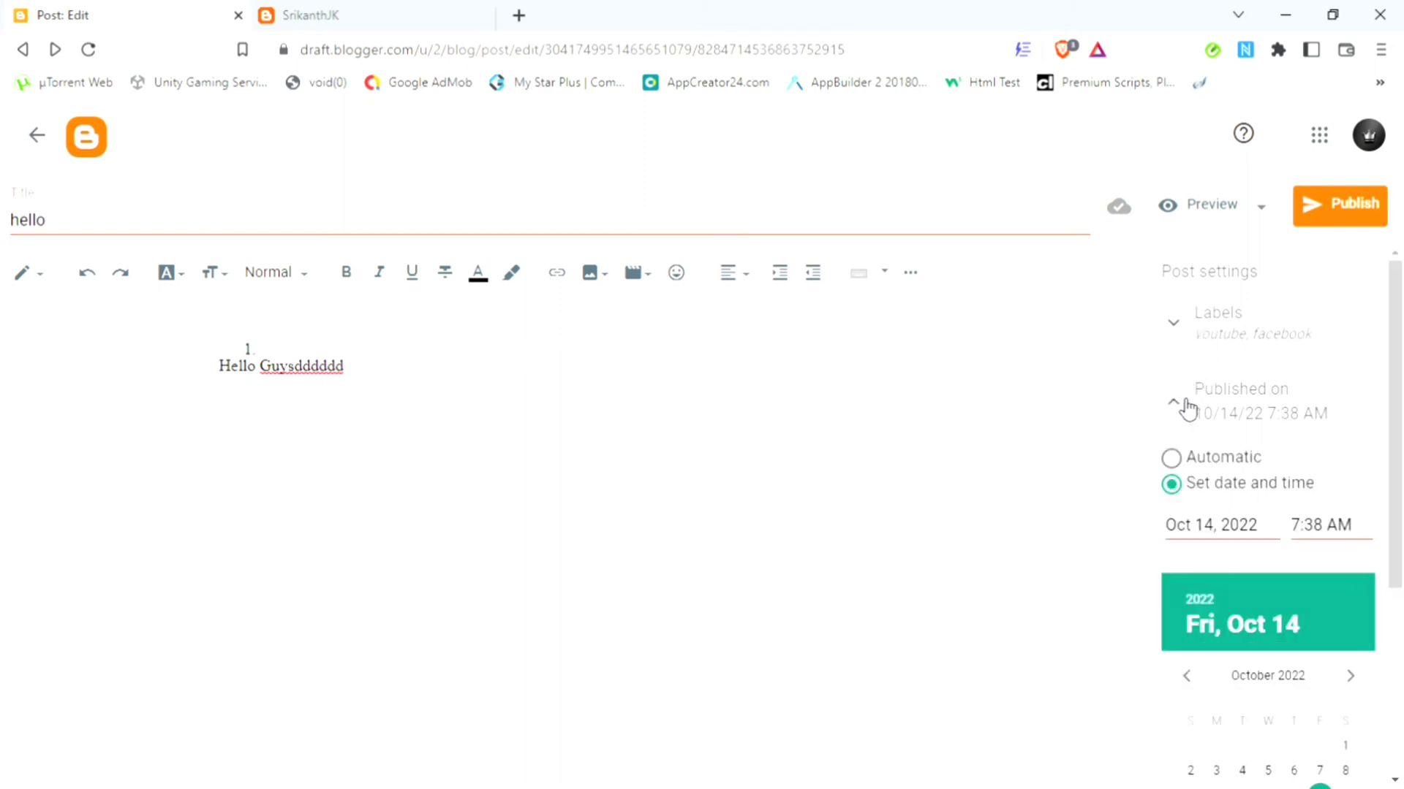
scroll(1401, 522, "down", 1)
scroll(1401, 523, "down", 1)
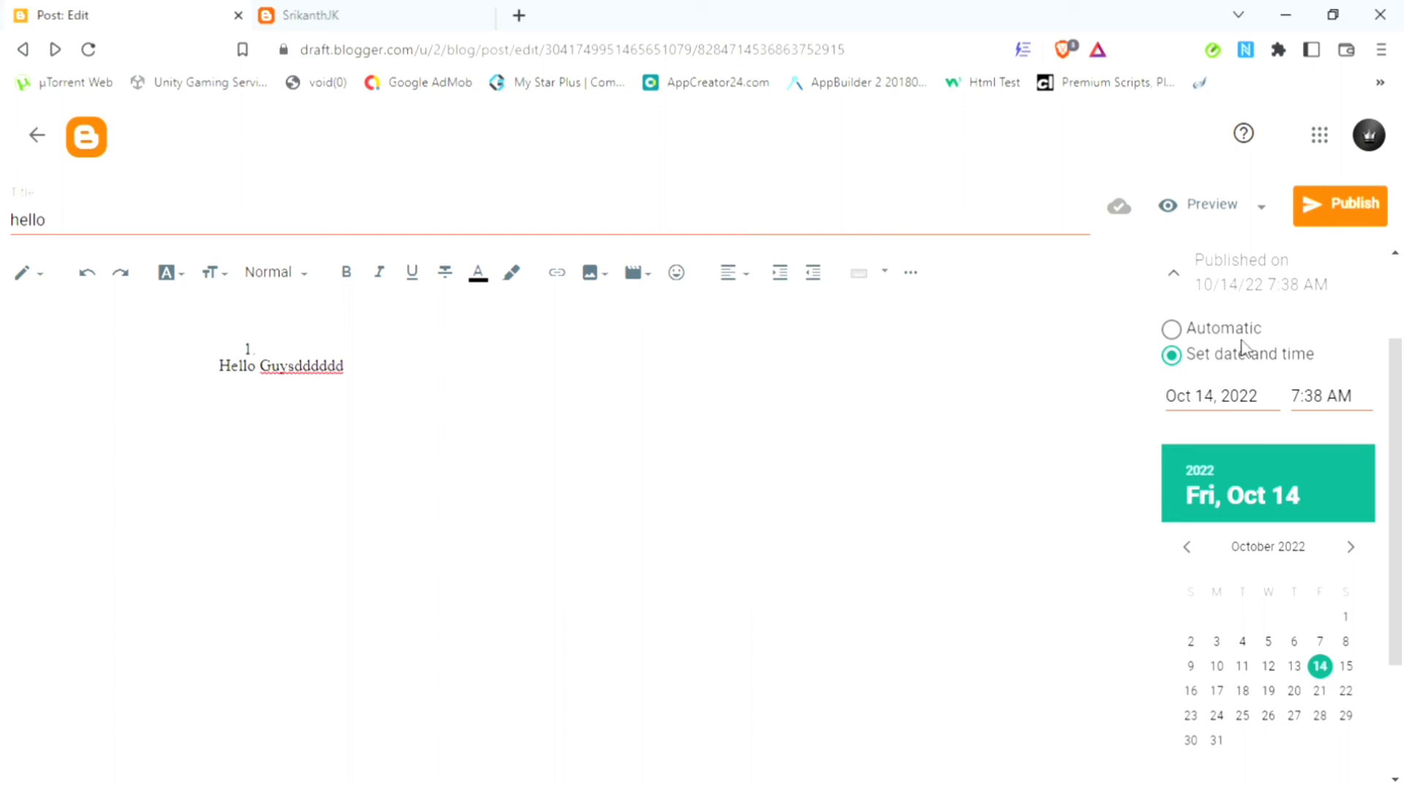
left_click(1188, 285)
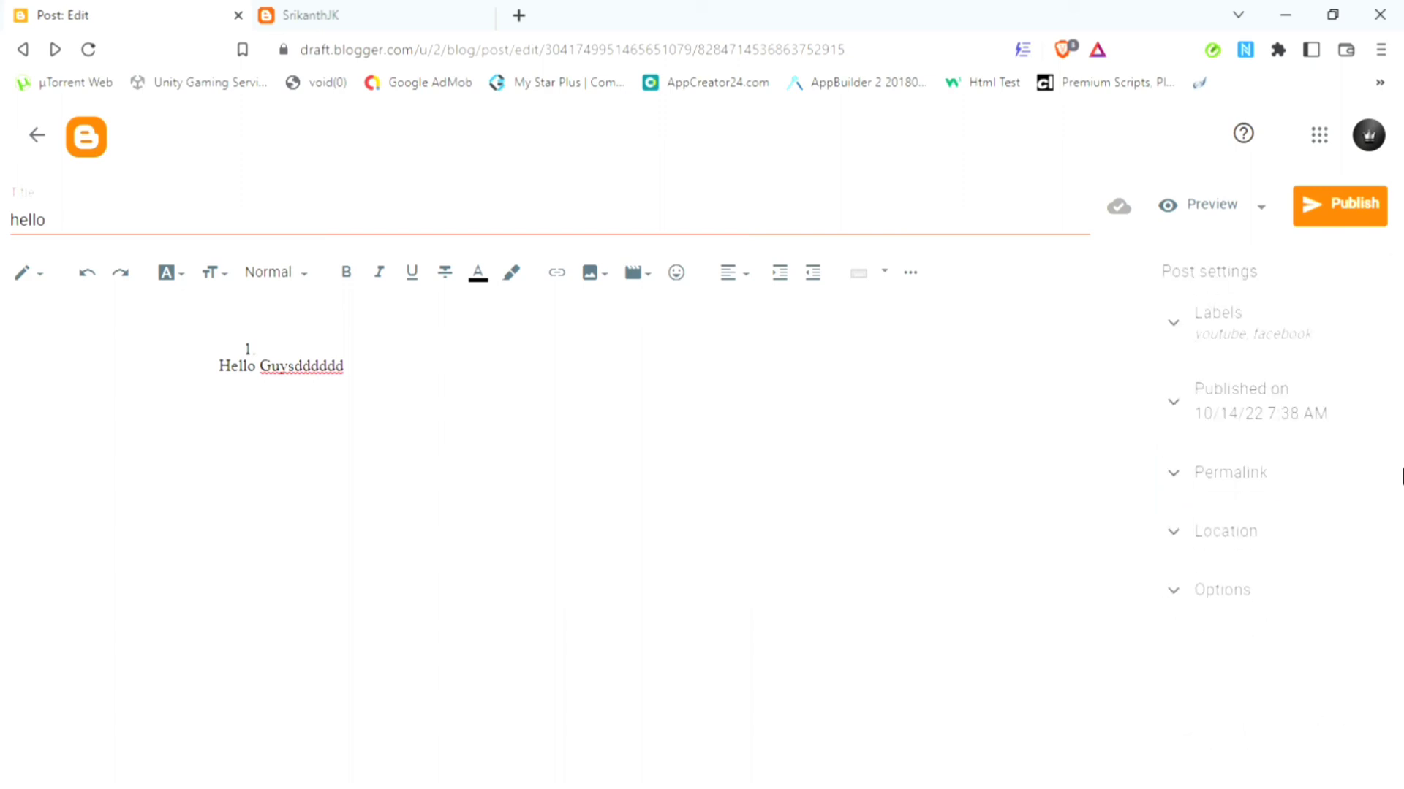
left_click(1263, 470)
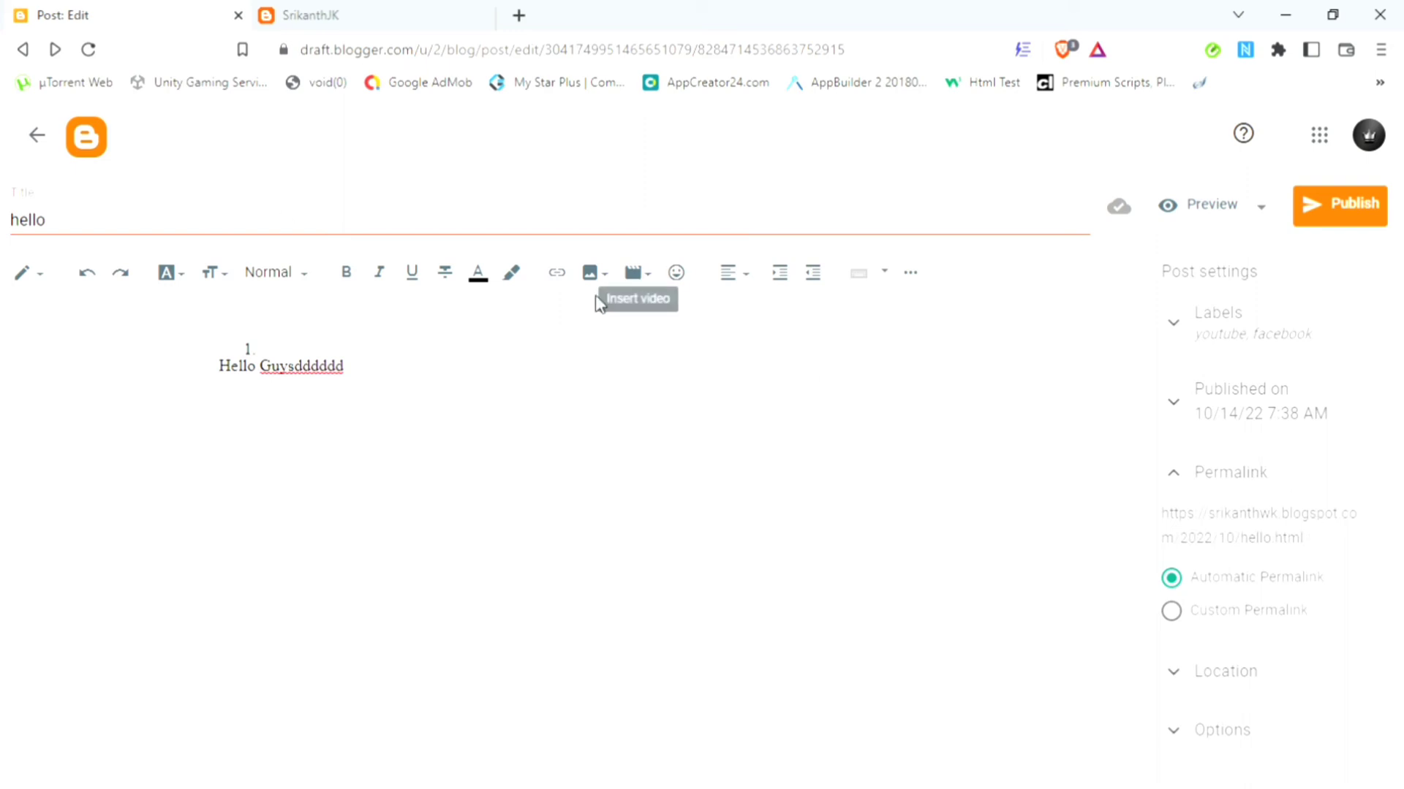
left_click(1180, 476)
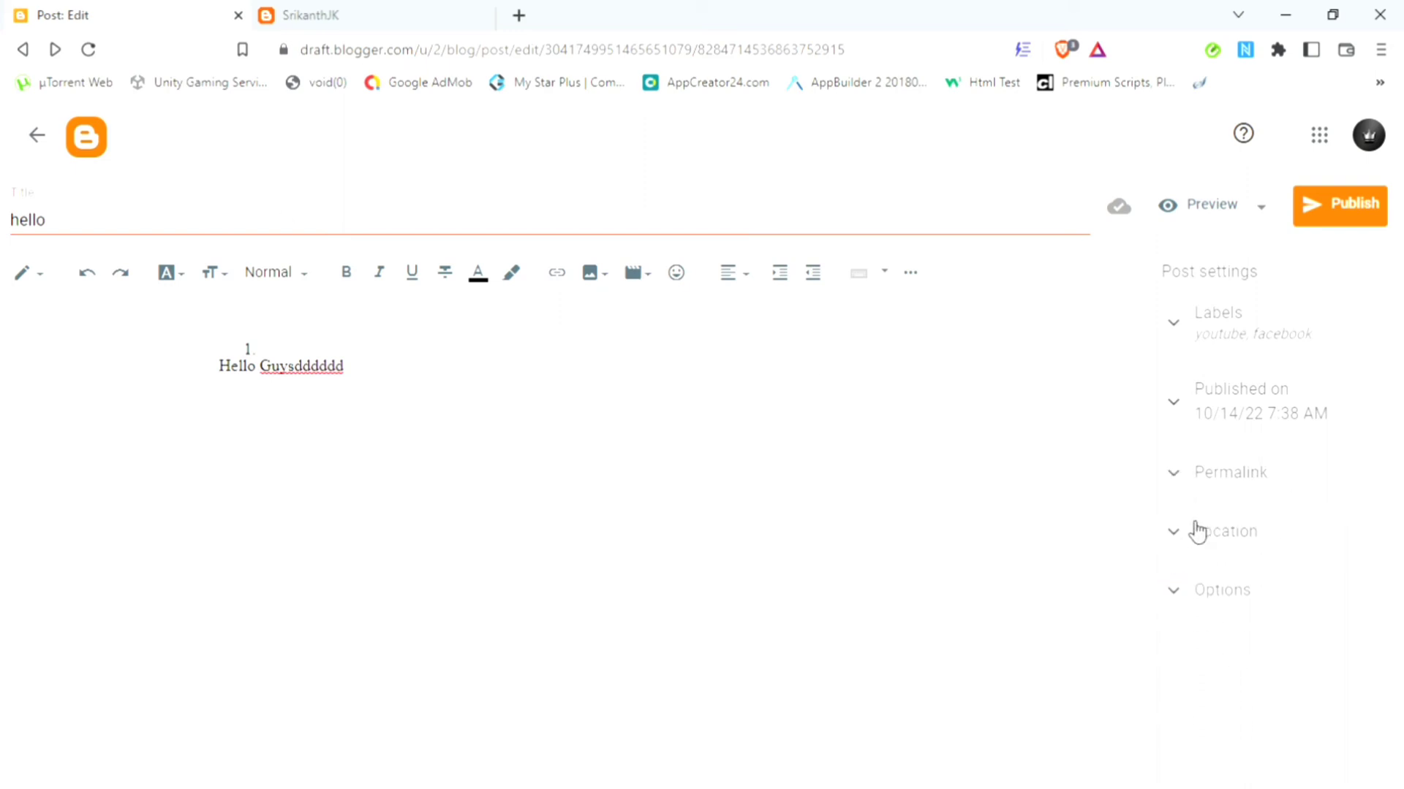
Step: Check the Location and comment Options settings, then preview the post
left_click(1202, 554)
scroll(1402, 604, "down", 2)
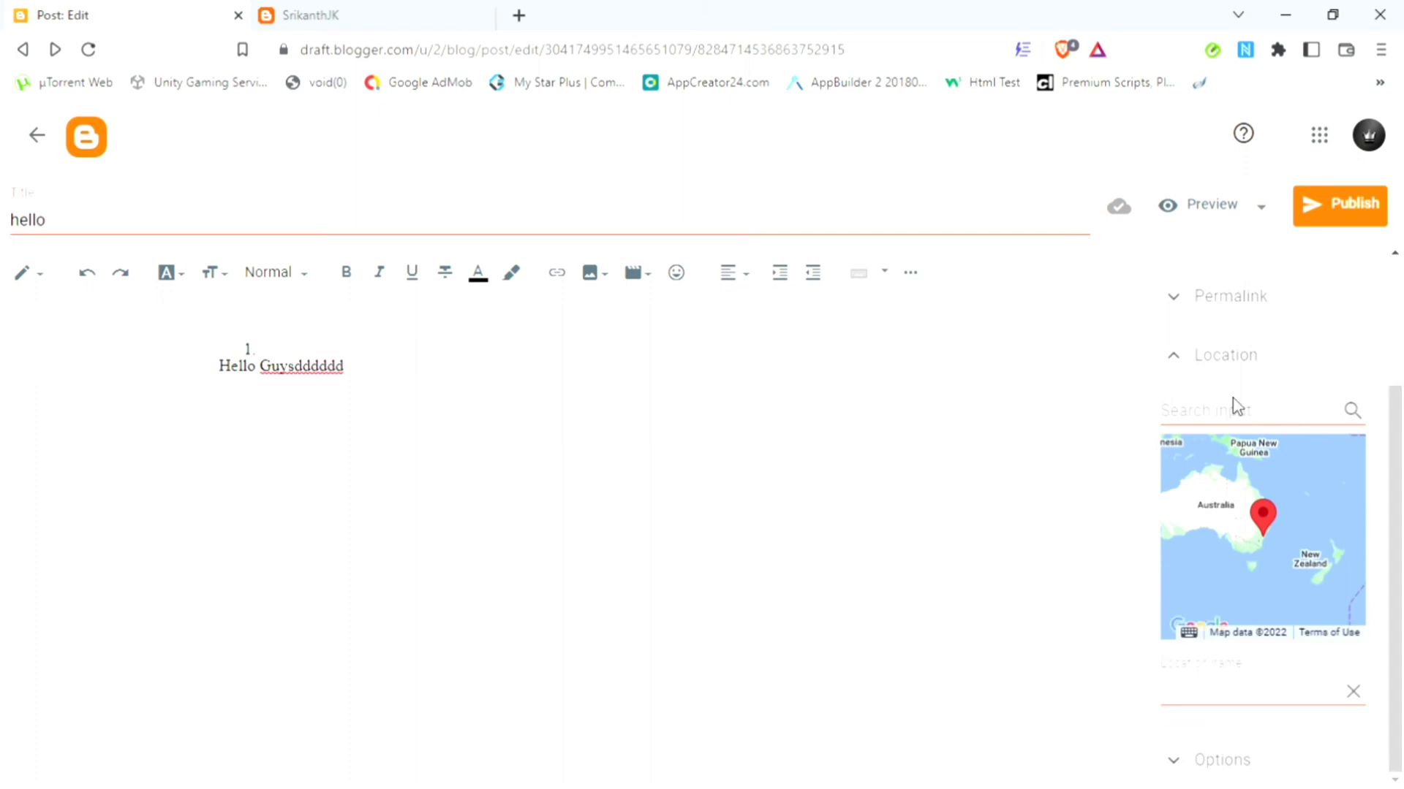
left_click(1186, 359)
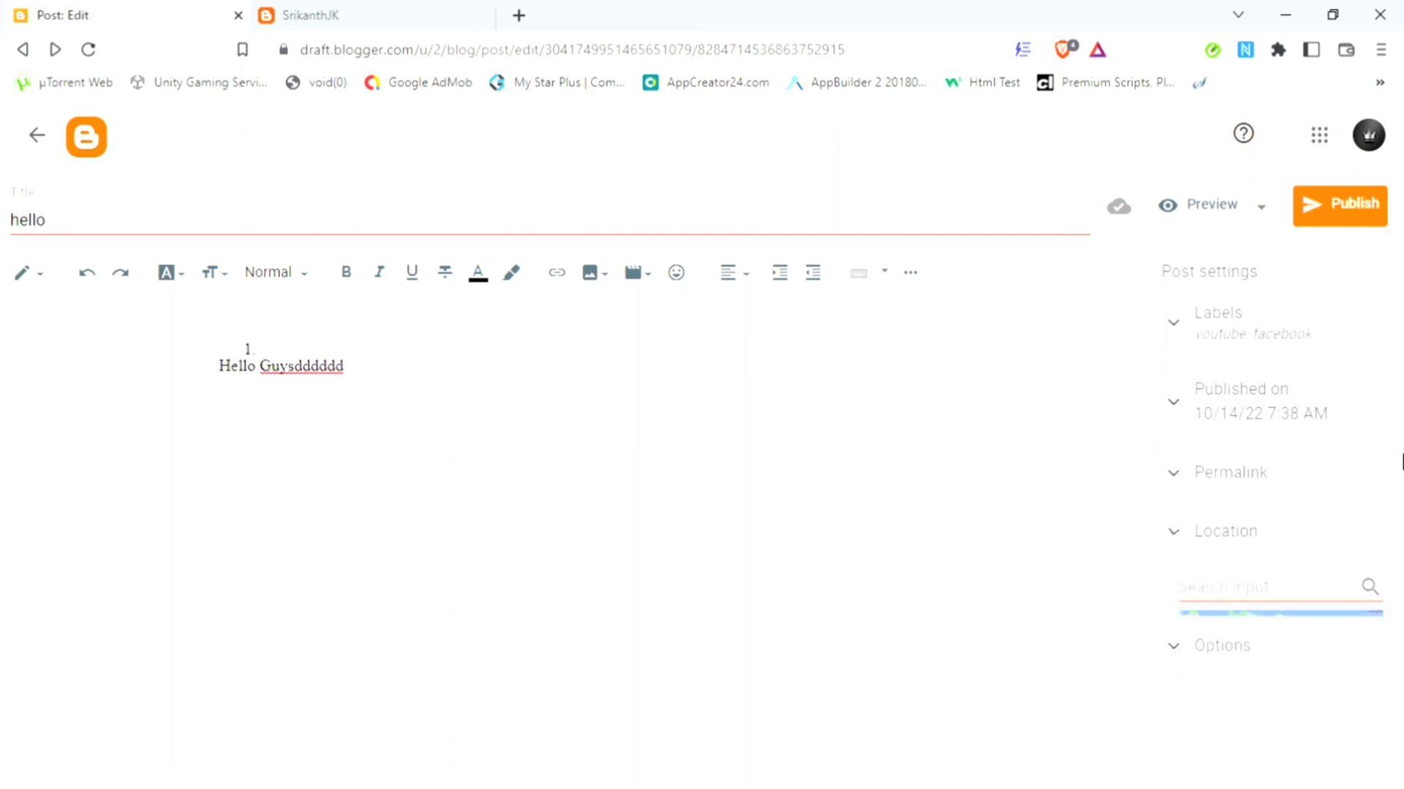
left_click(1236, 609)
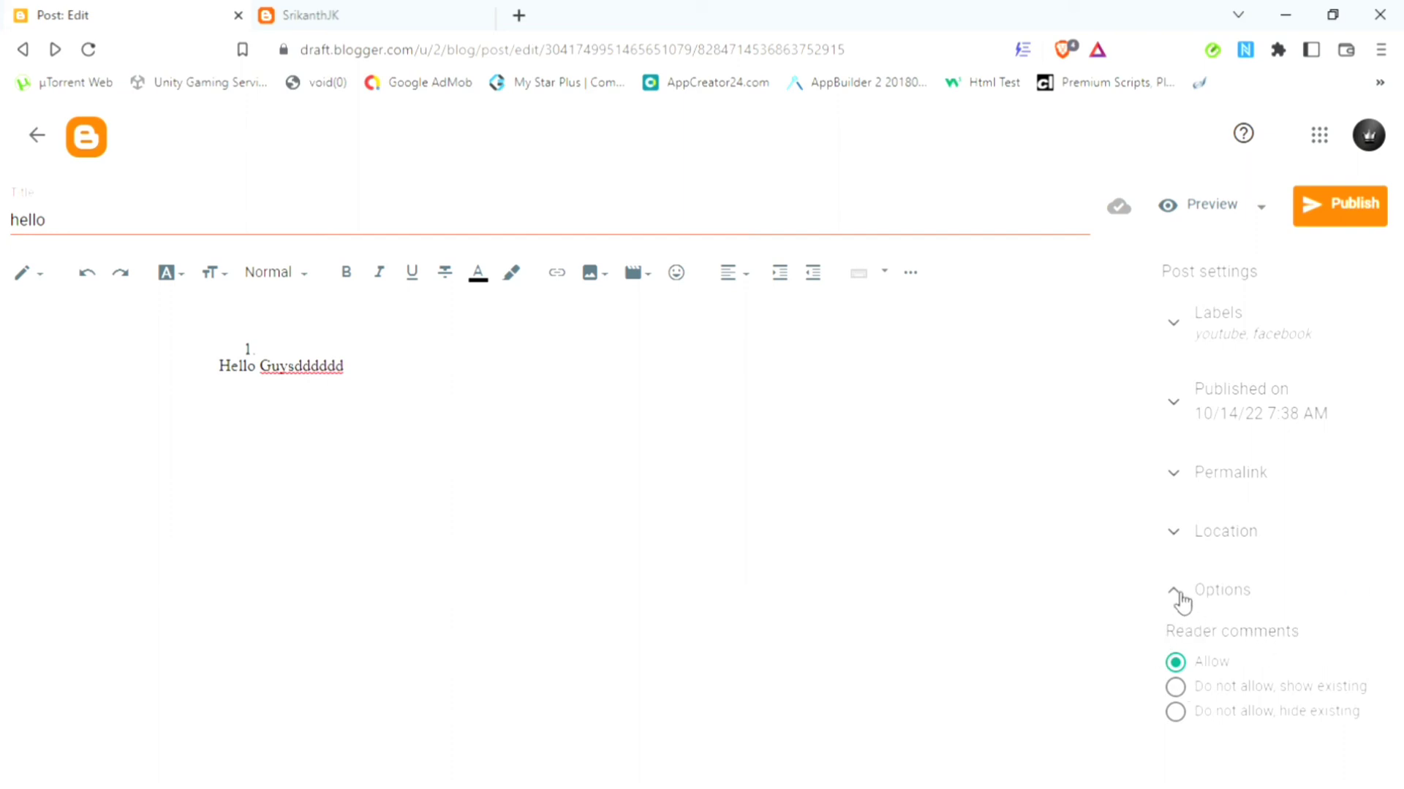
left_click(1216, 218)
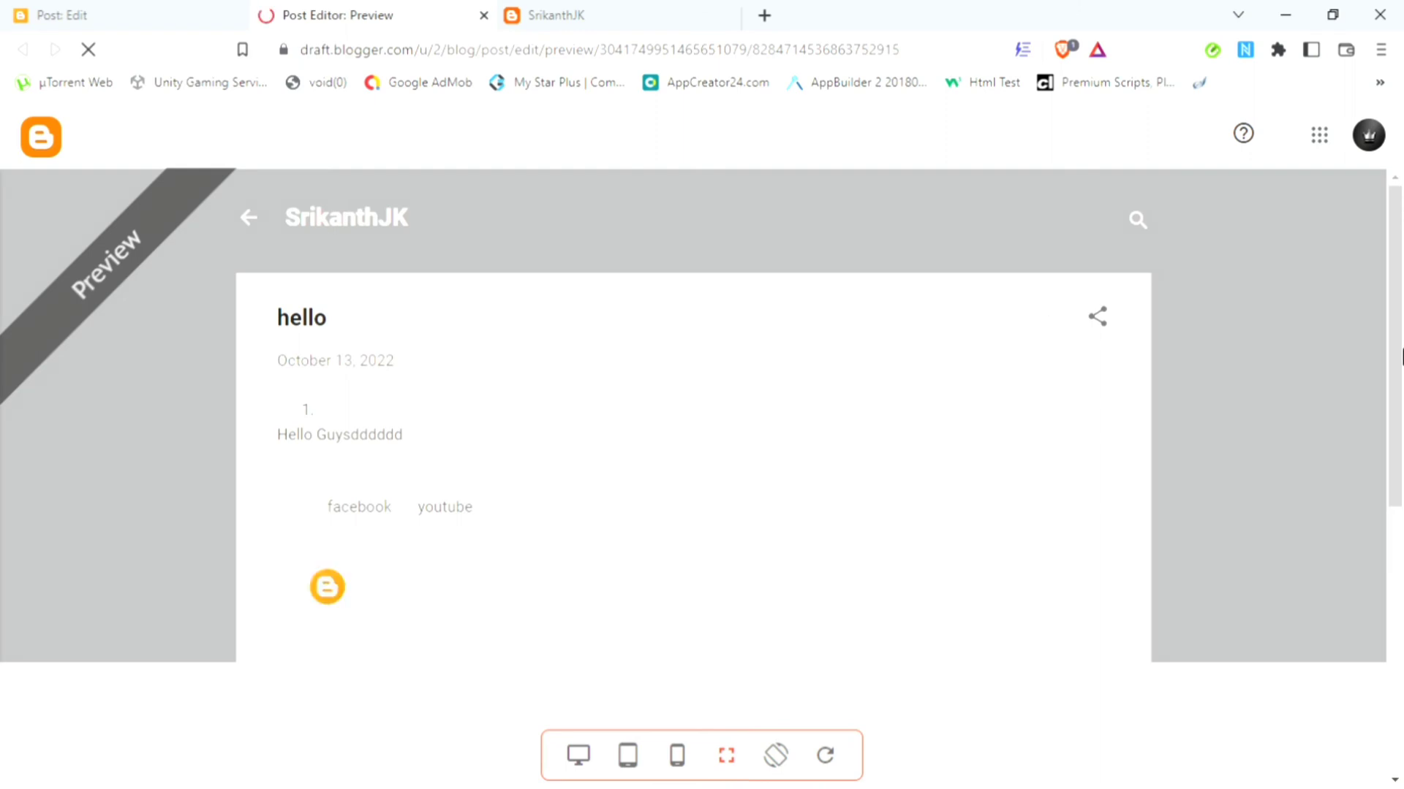
Step: View the preview in mobile, tablet, desktop and fullscreen layouts, then close the preview tab
left_click_drag(1402, 356, 1402, 463)
left_click_drag(1401, 335, 1401, 244)
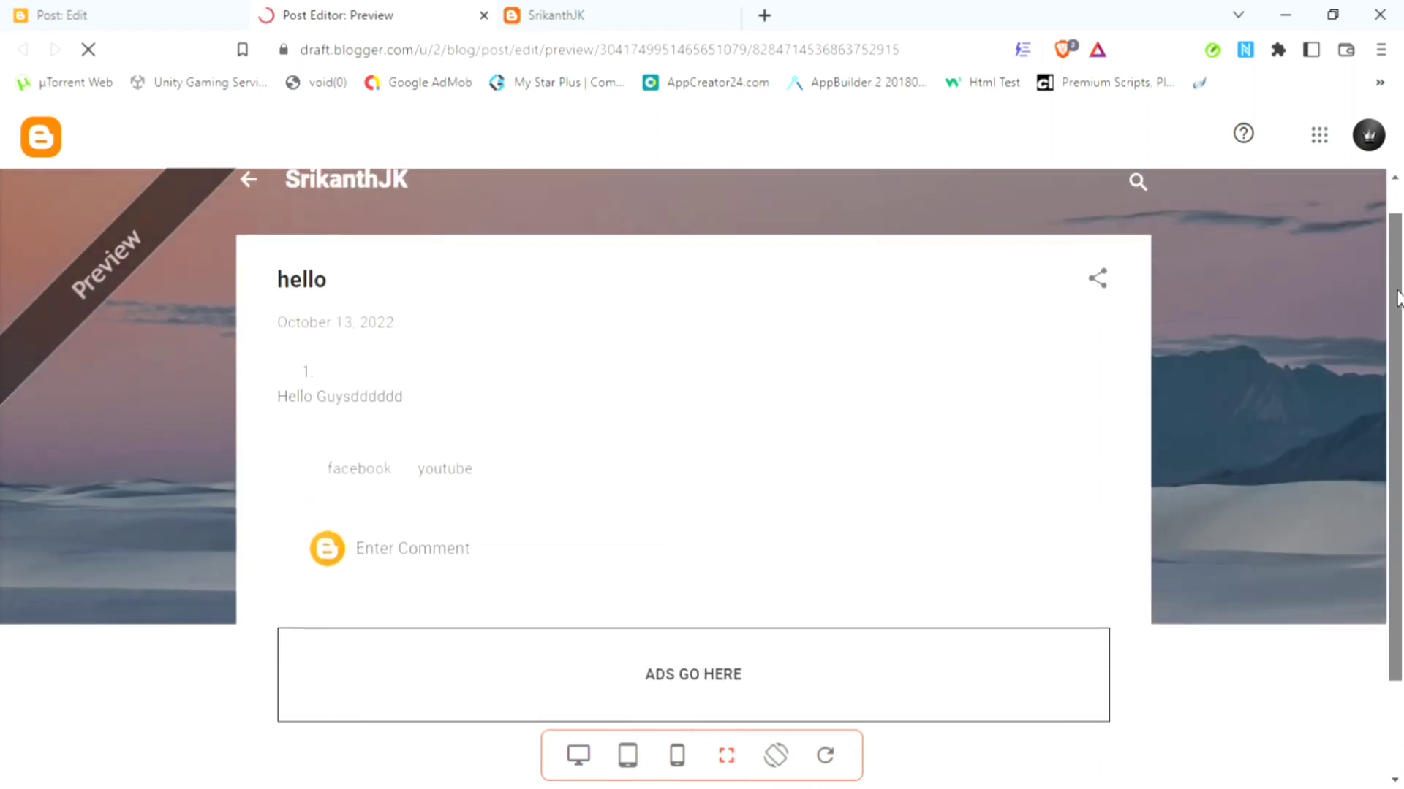
left_click(680, 755)
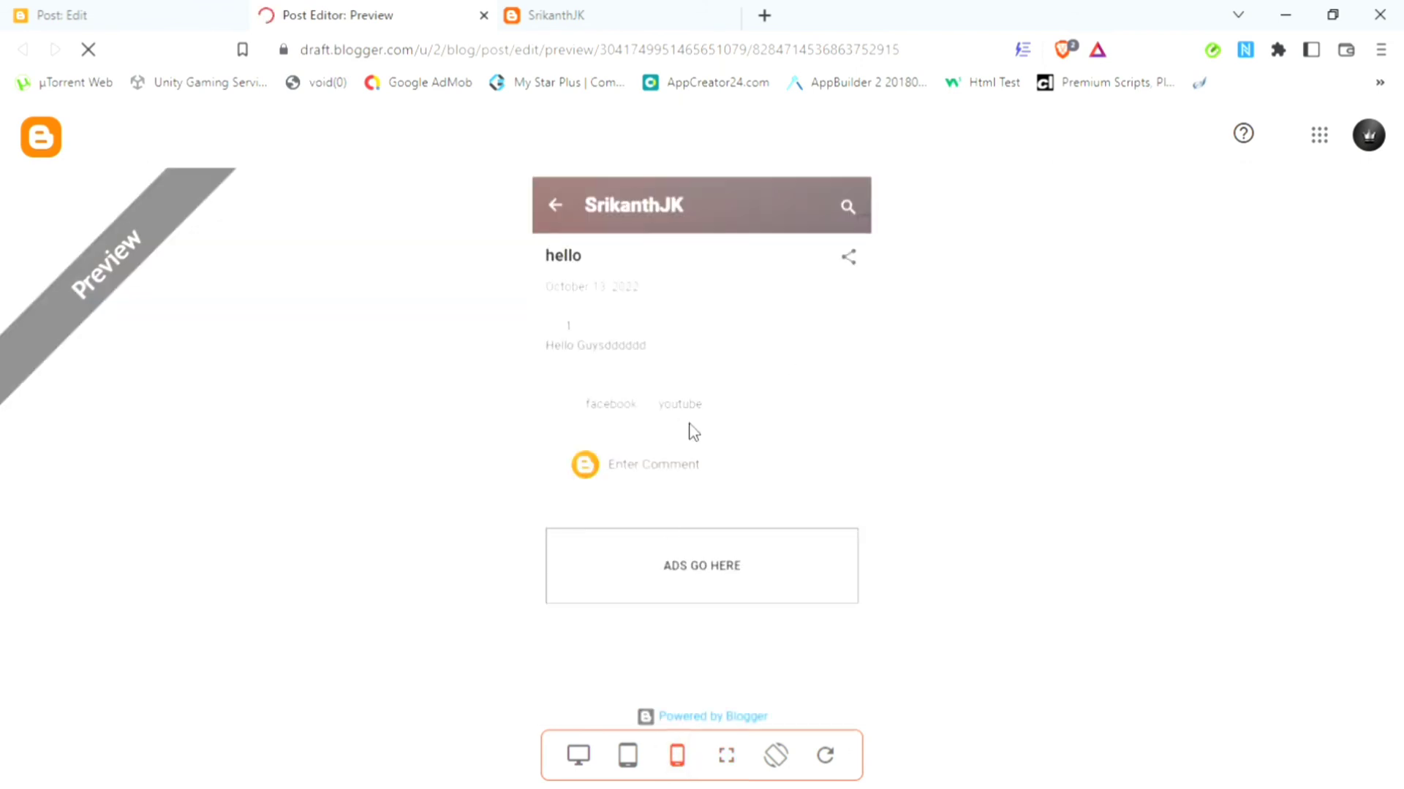
left_click(629, 755)
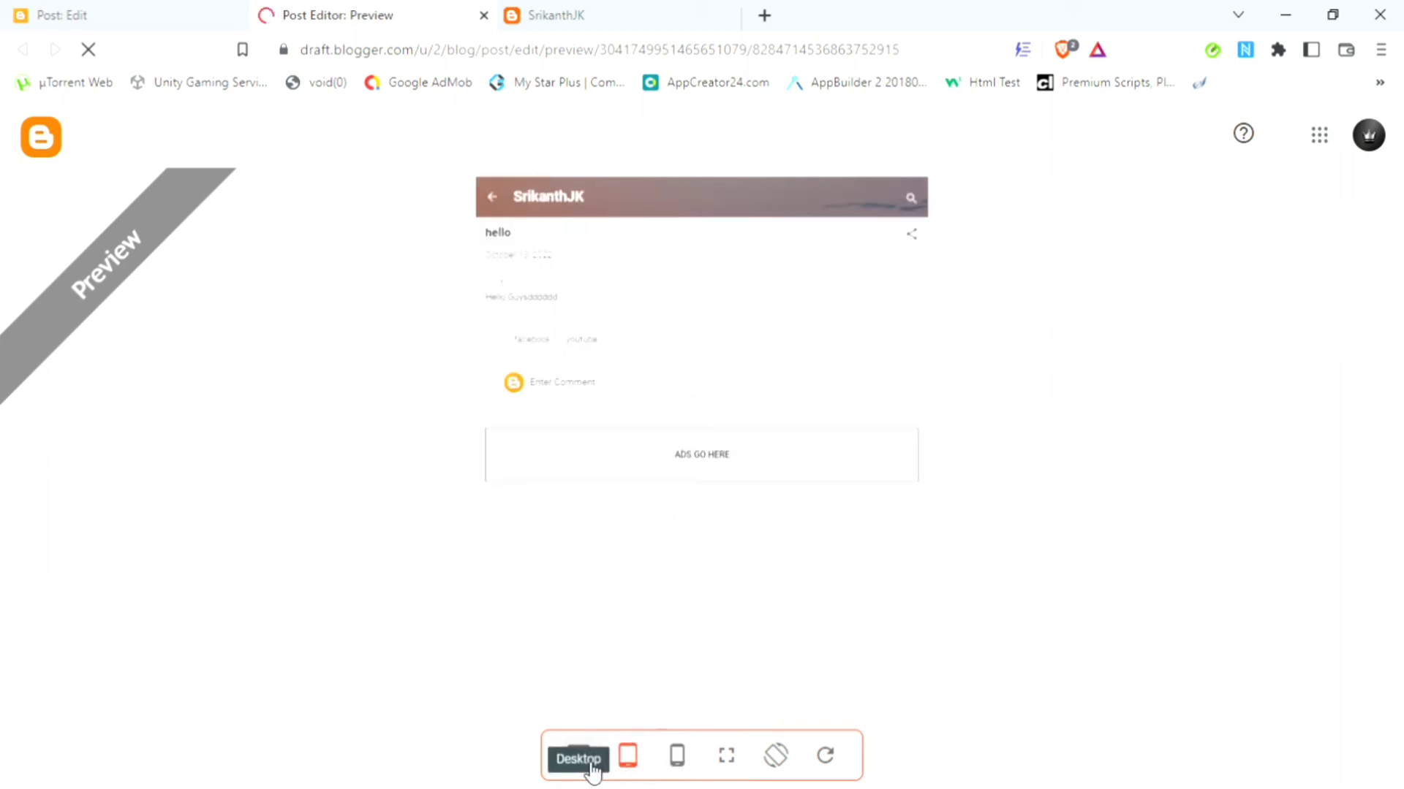
left_click(589, 766)
left_click(726, 755)
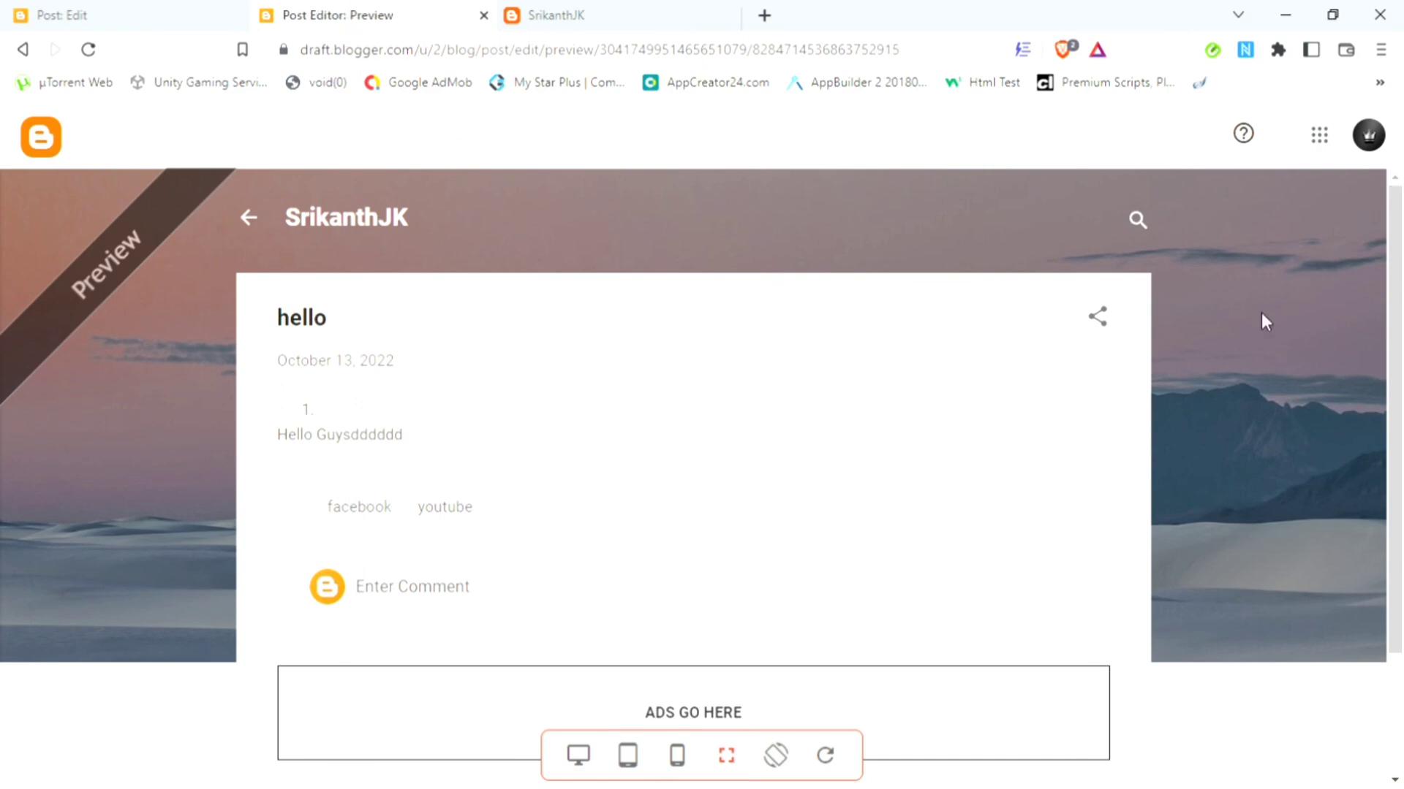
mouse_move(1399, 344)
left_mouse_down()
mouse_move(1401, 611)
mouse_move(1402, 337)
left_mouse_up()
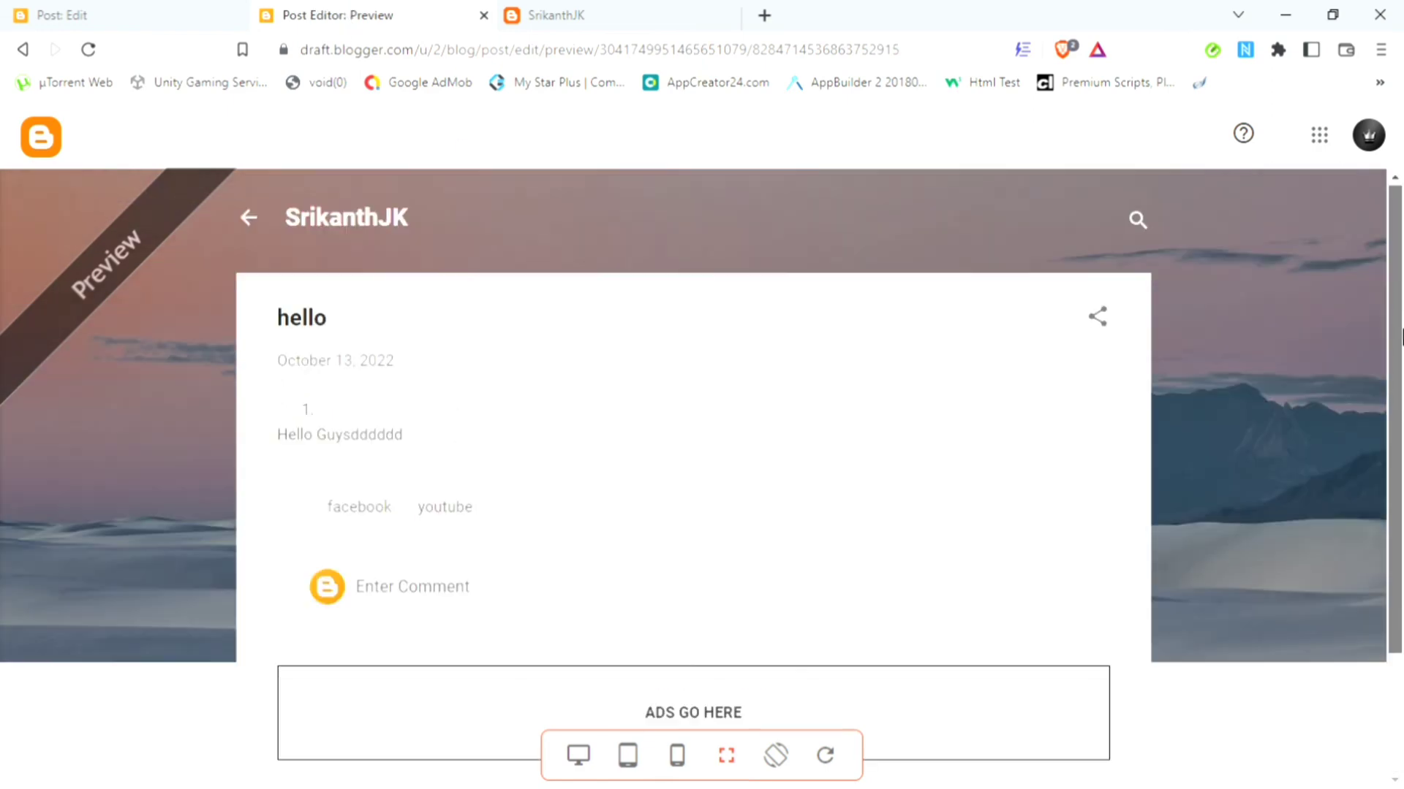
left_click(483, 15)
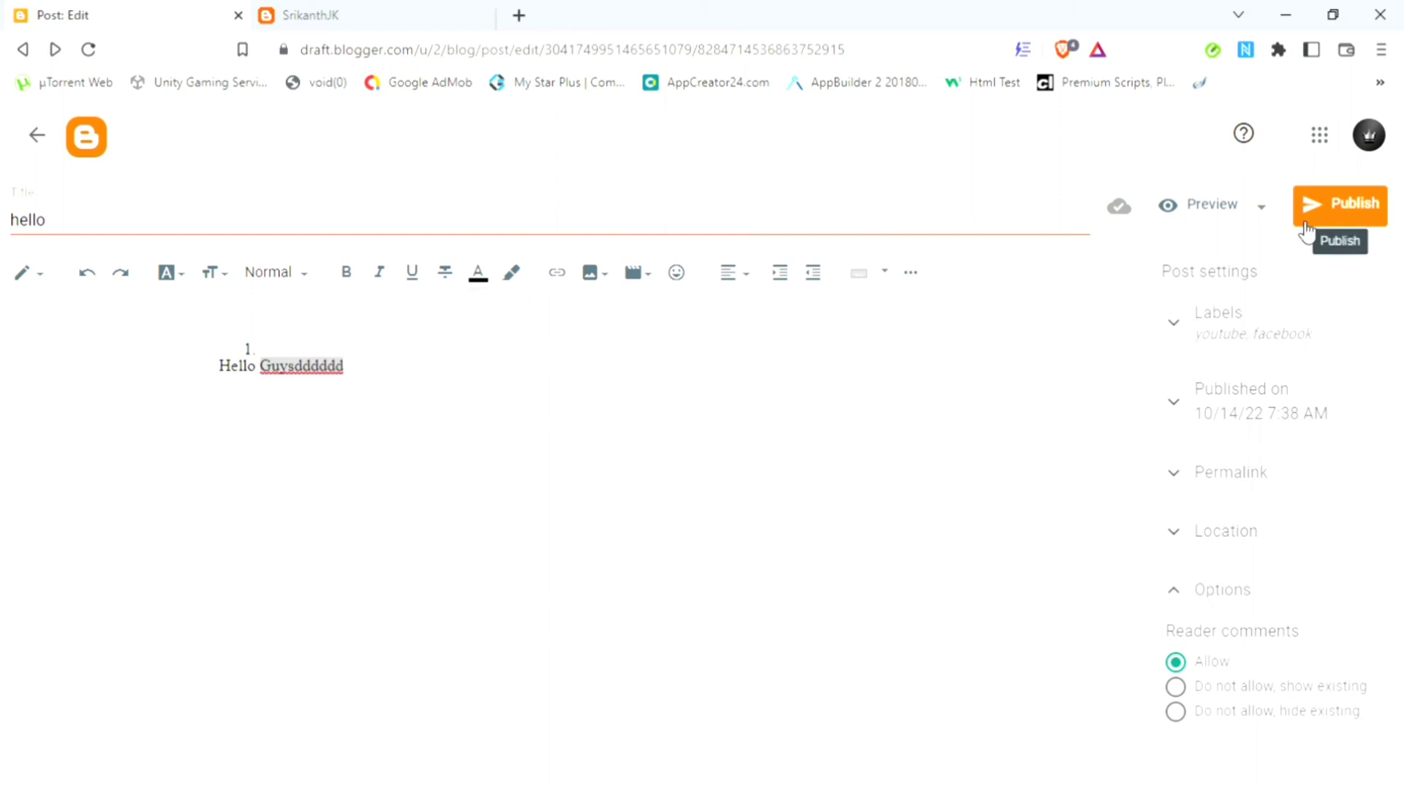
Step: Publish the hello post and confirm the 'Publish post?' prompt
left_click(1342, 212)
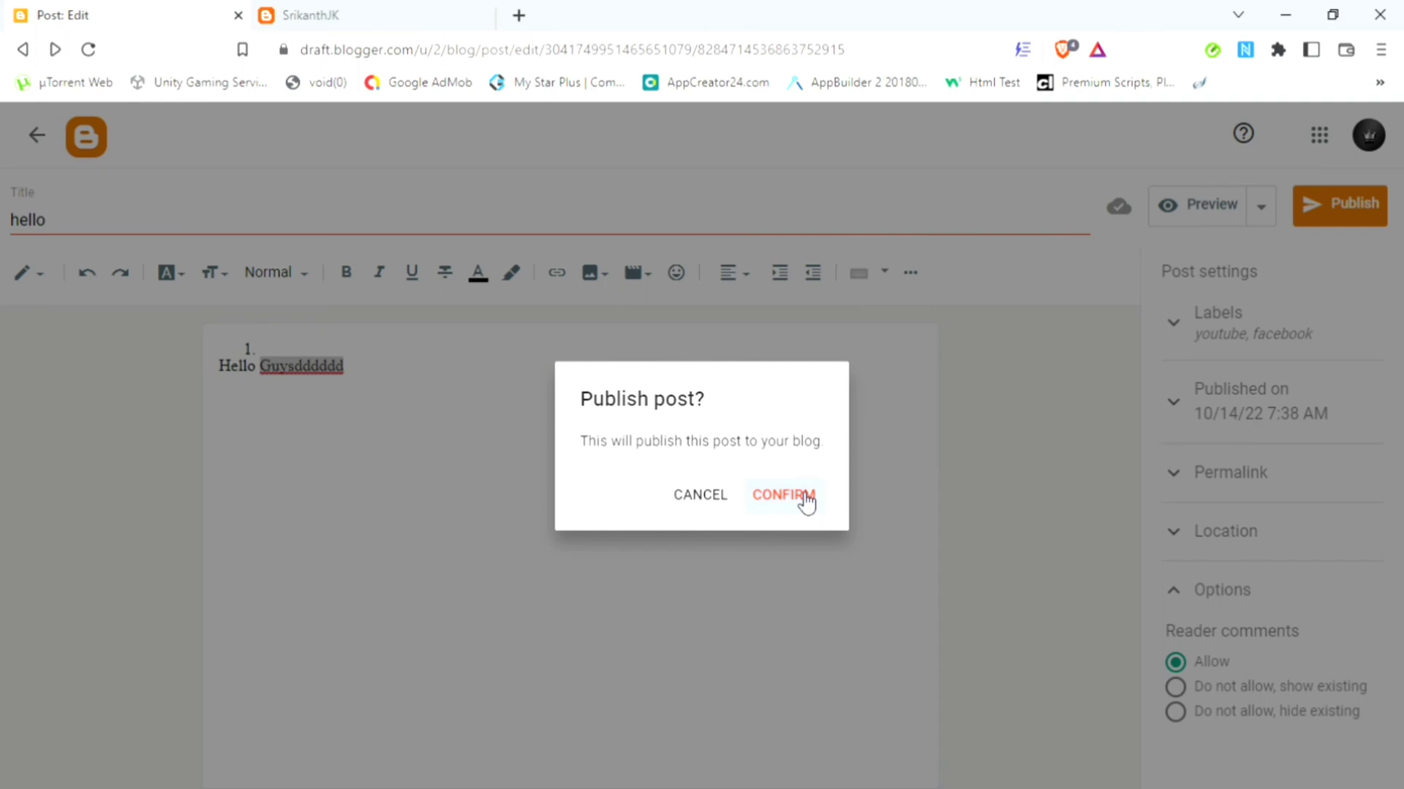
left_click(783, 494)
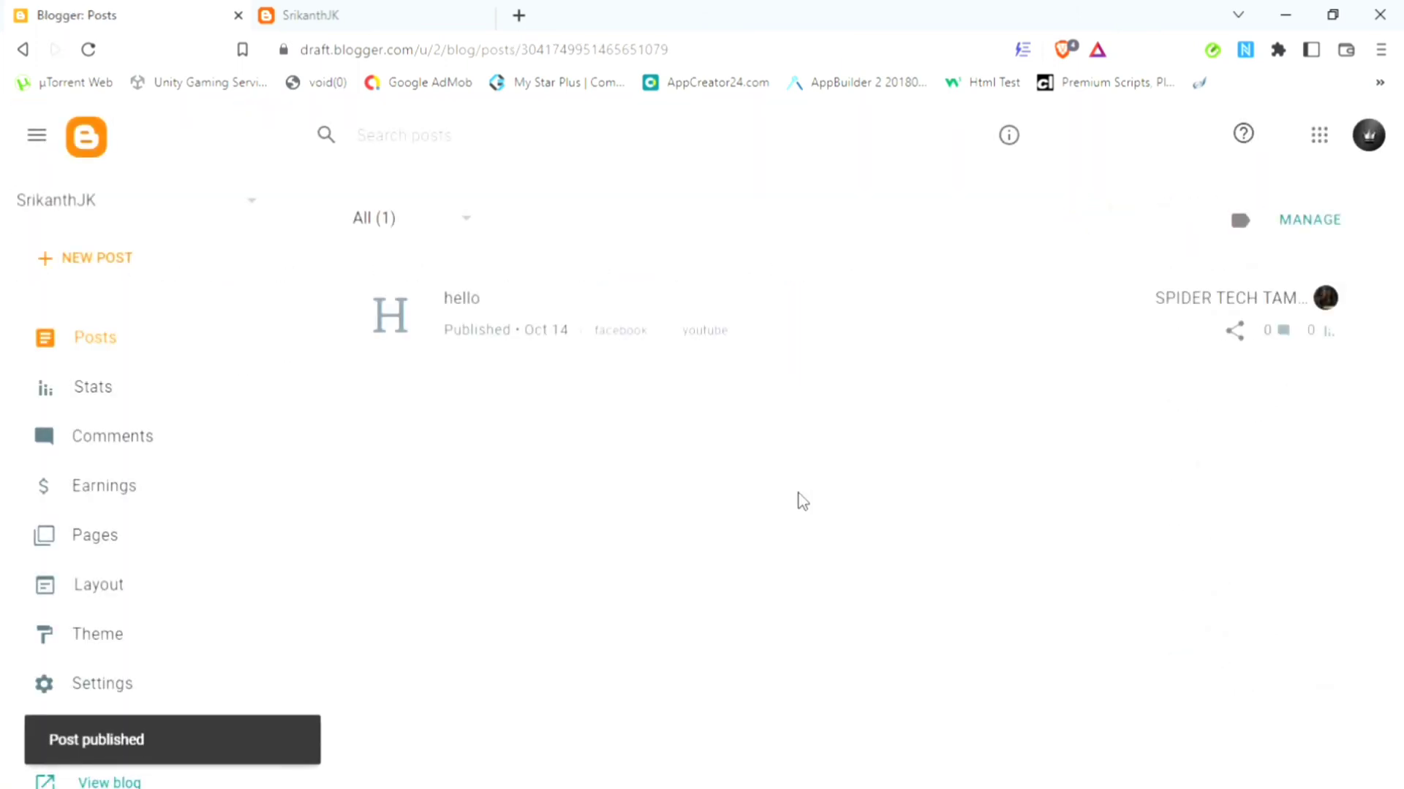
Step: Reload the live blog, open the hello post and its facebook label page, then close the tab
left_click(356, 9)
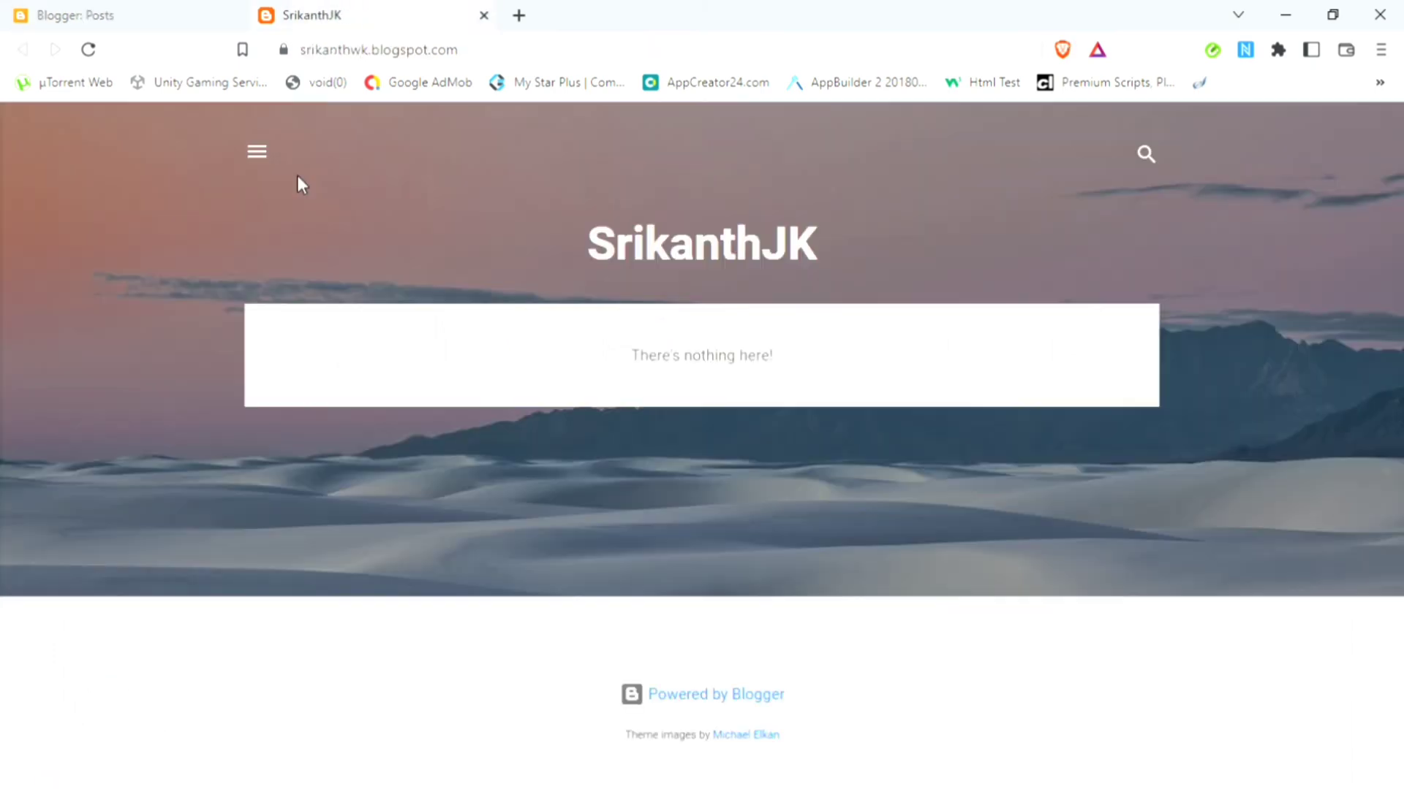
left_click(101, 53)
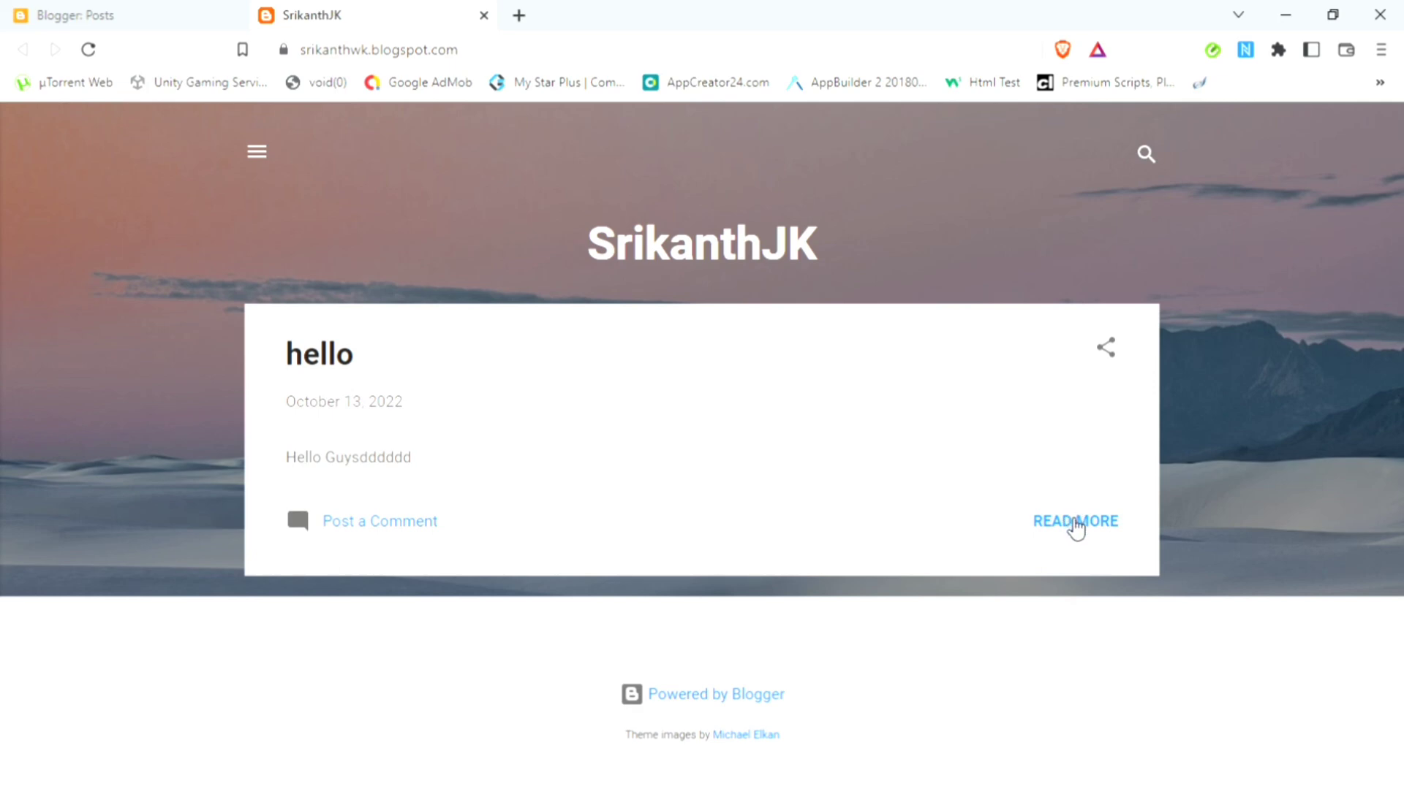
left_click(1071, 520)
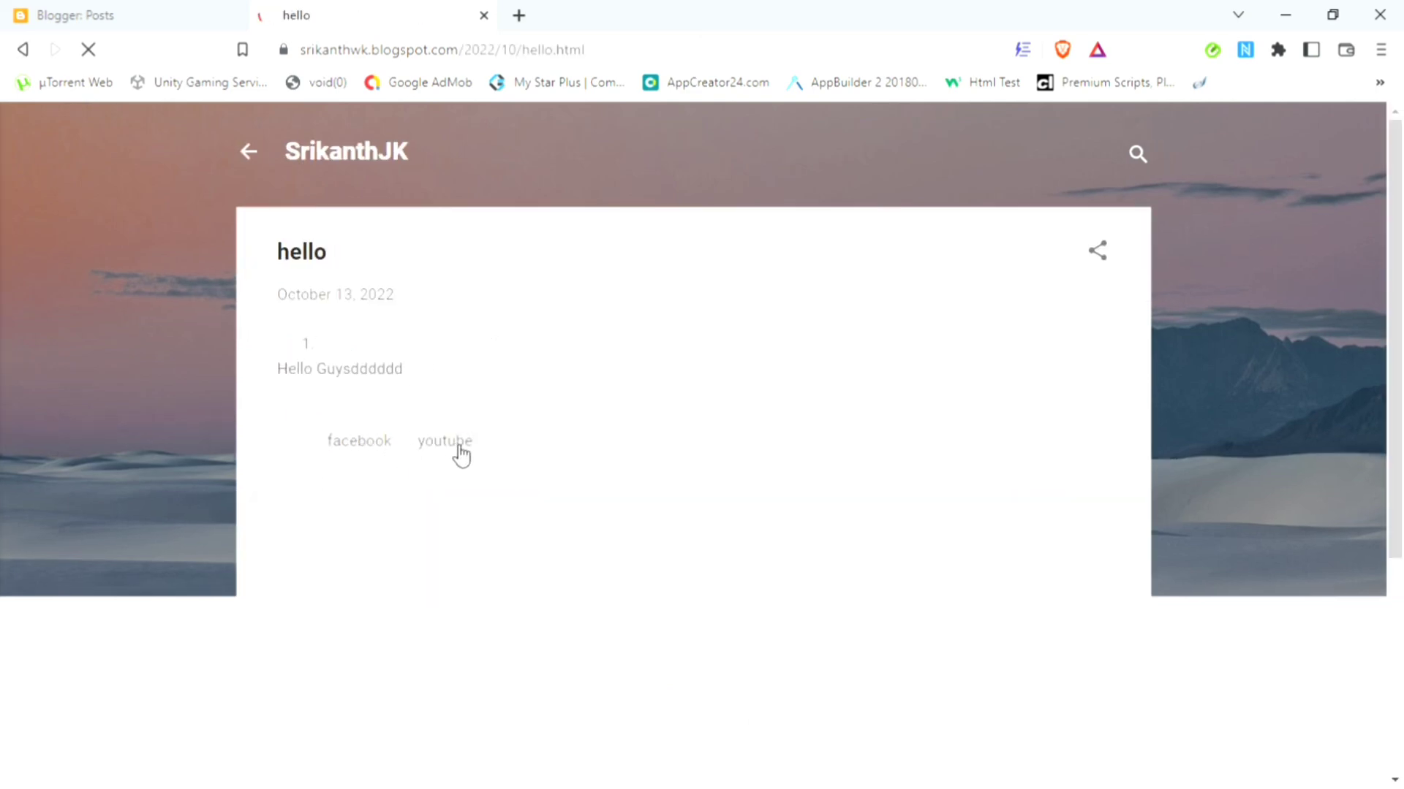
mouse_move(1400, 314)
left_mouse_down()
mouse_move(1401, 435)
mouse_move(1402, 332)
left_mouse_up()
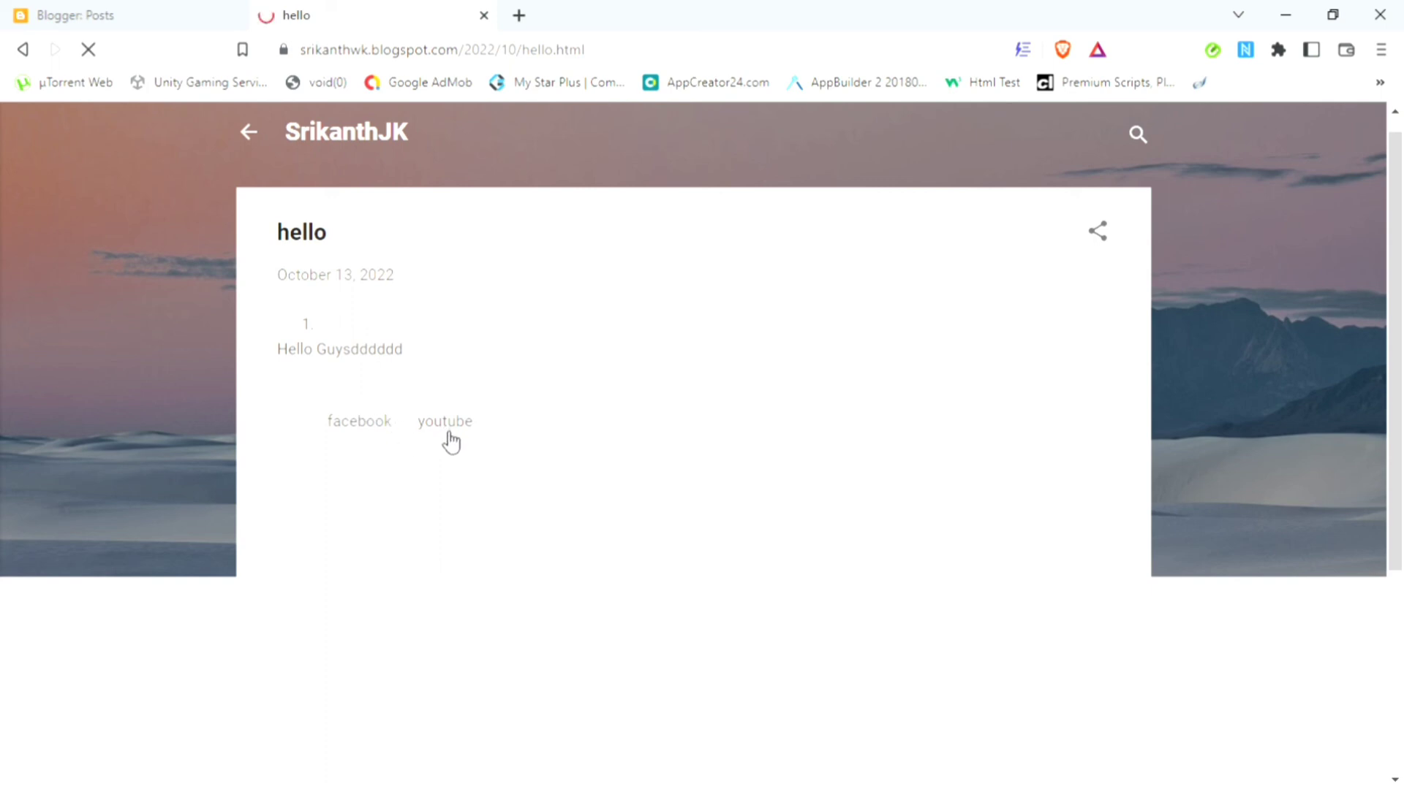
left_click(393, 432)
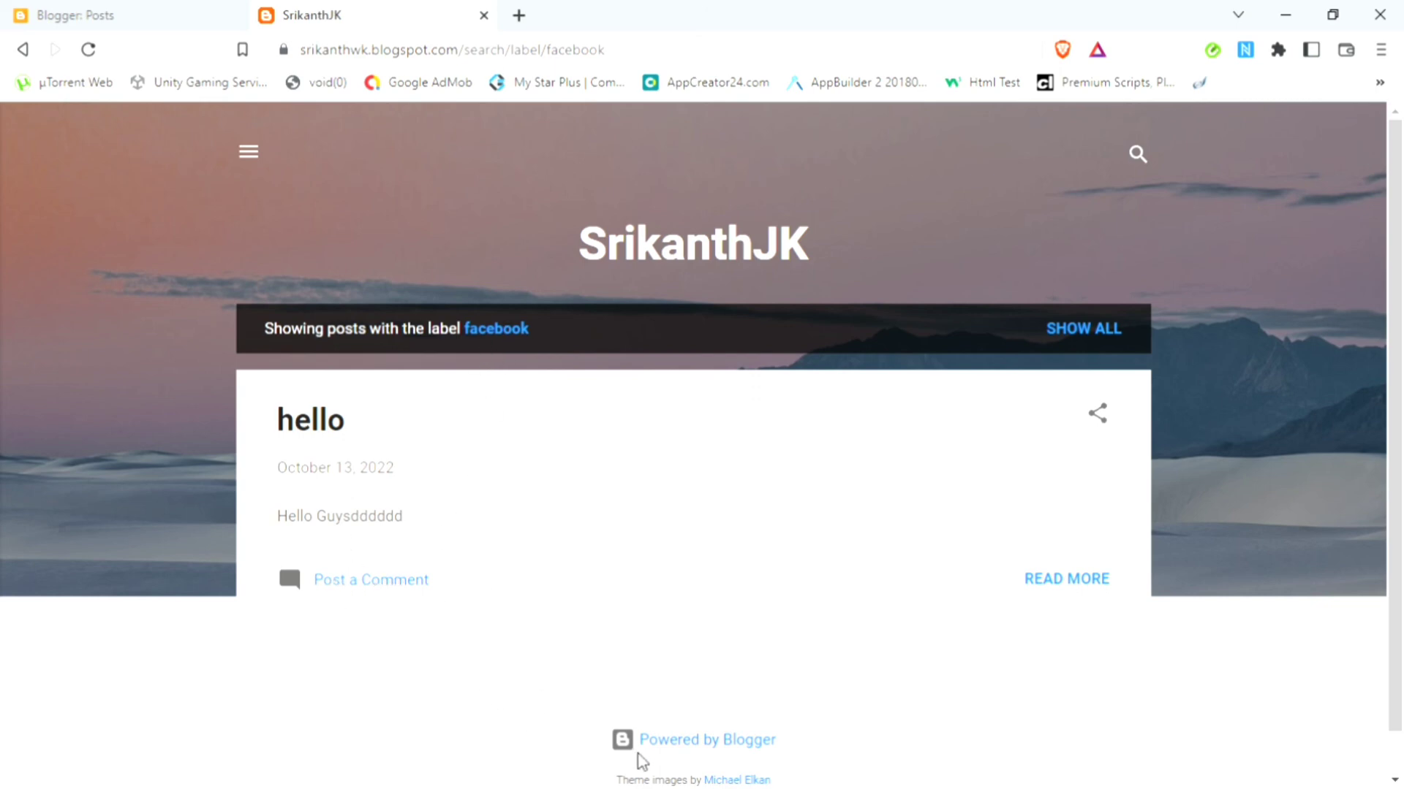
left_click(483, 16)
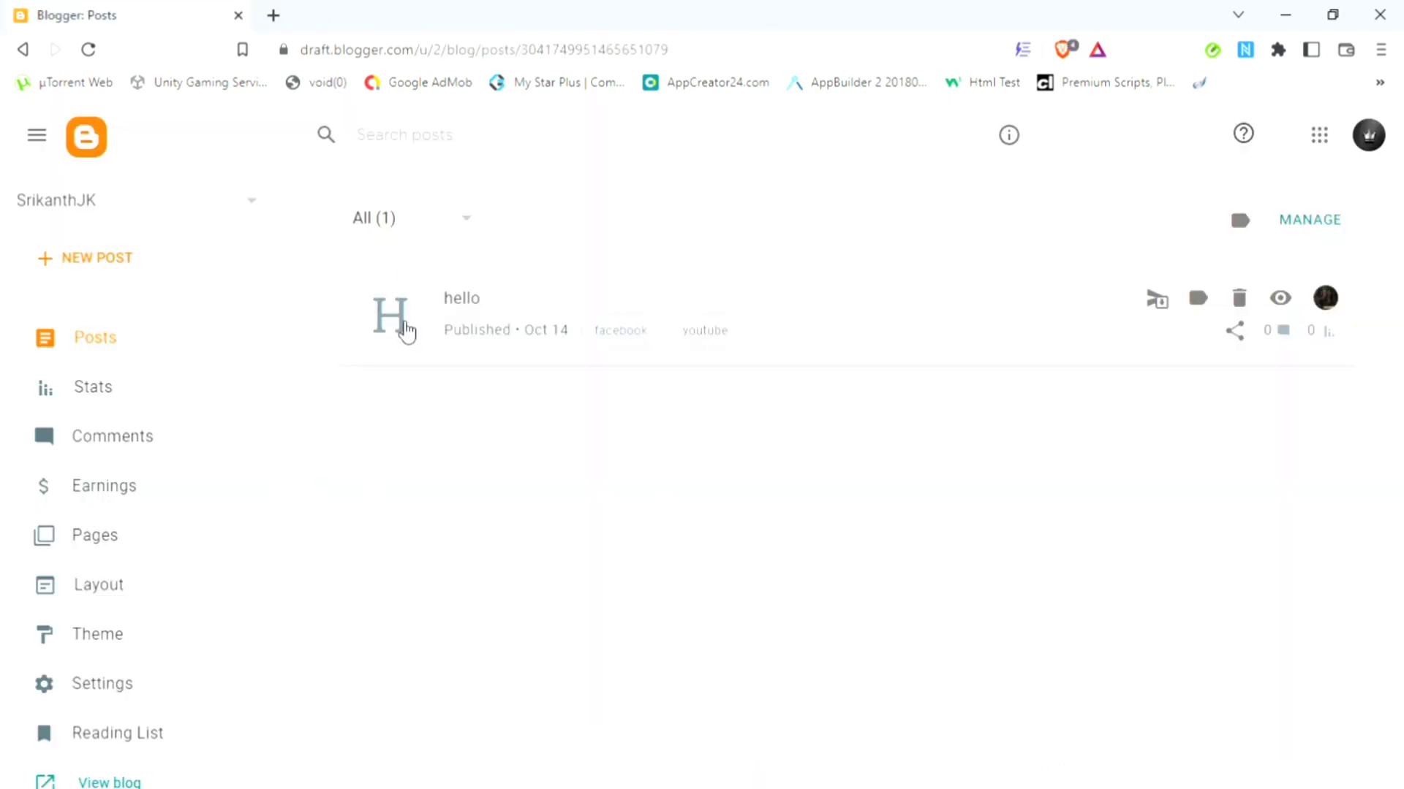